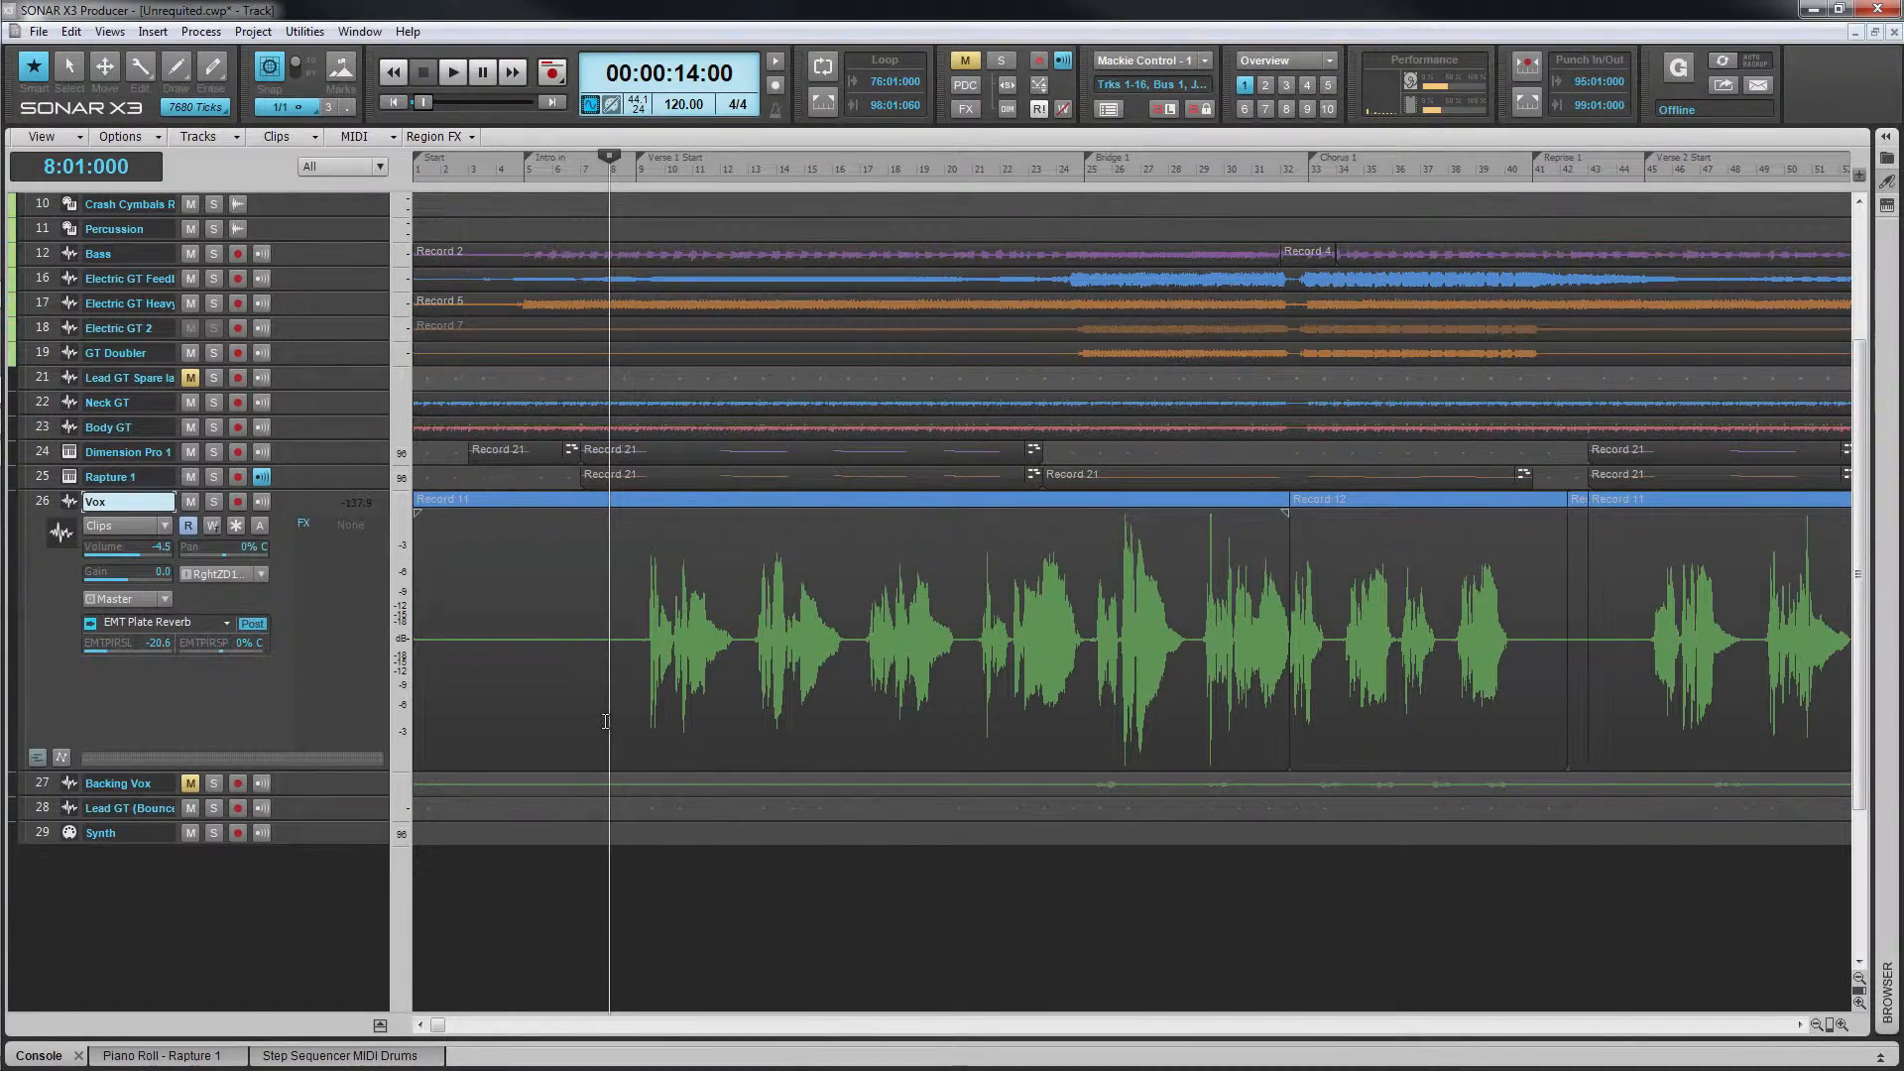
# Select the Vox audio from bar 8 to bar 25 and create a Melodyne Region FX on it
pyautogui.moveTo(704, 721); pyautogui.dragTo(1087, 716)
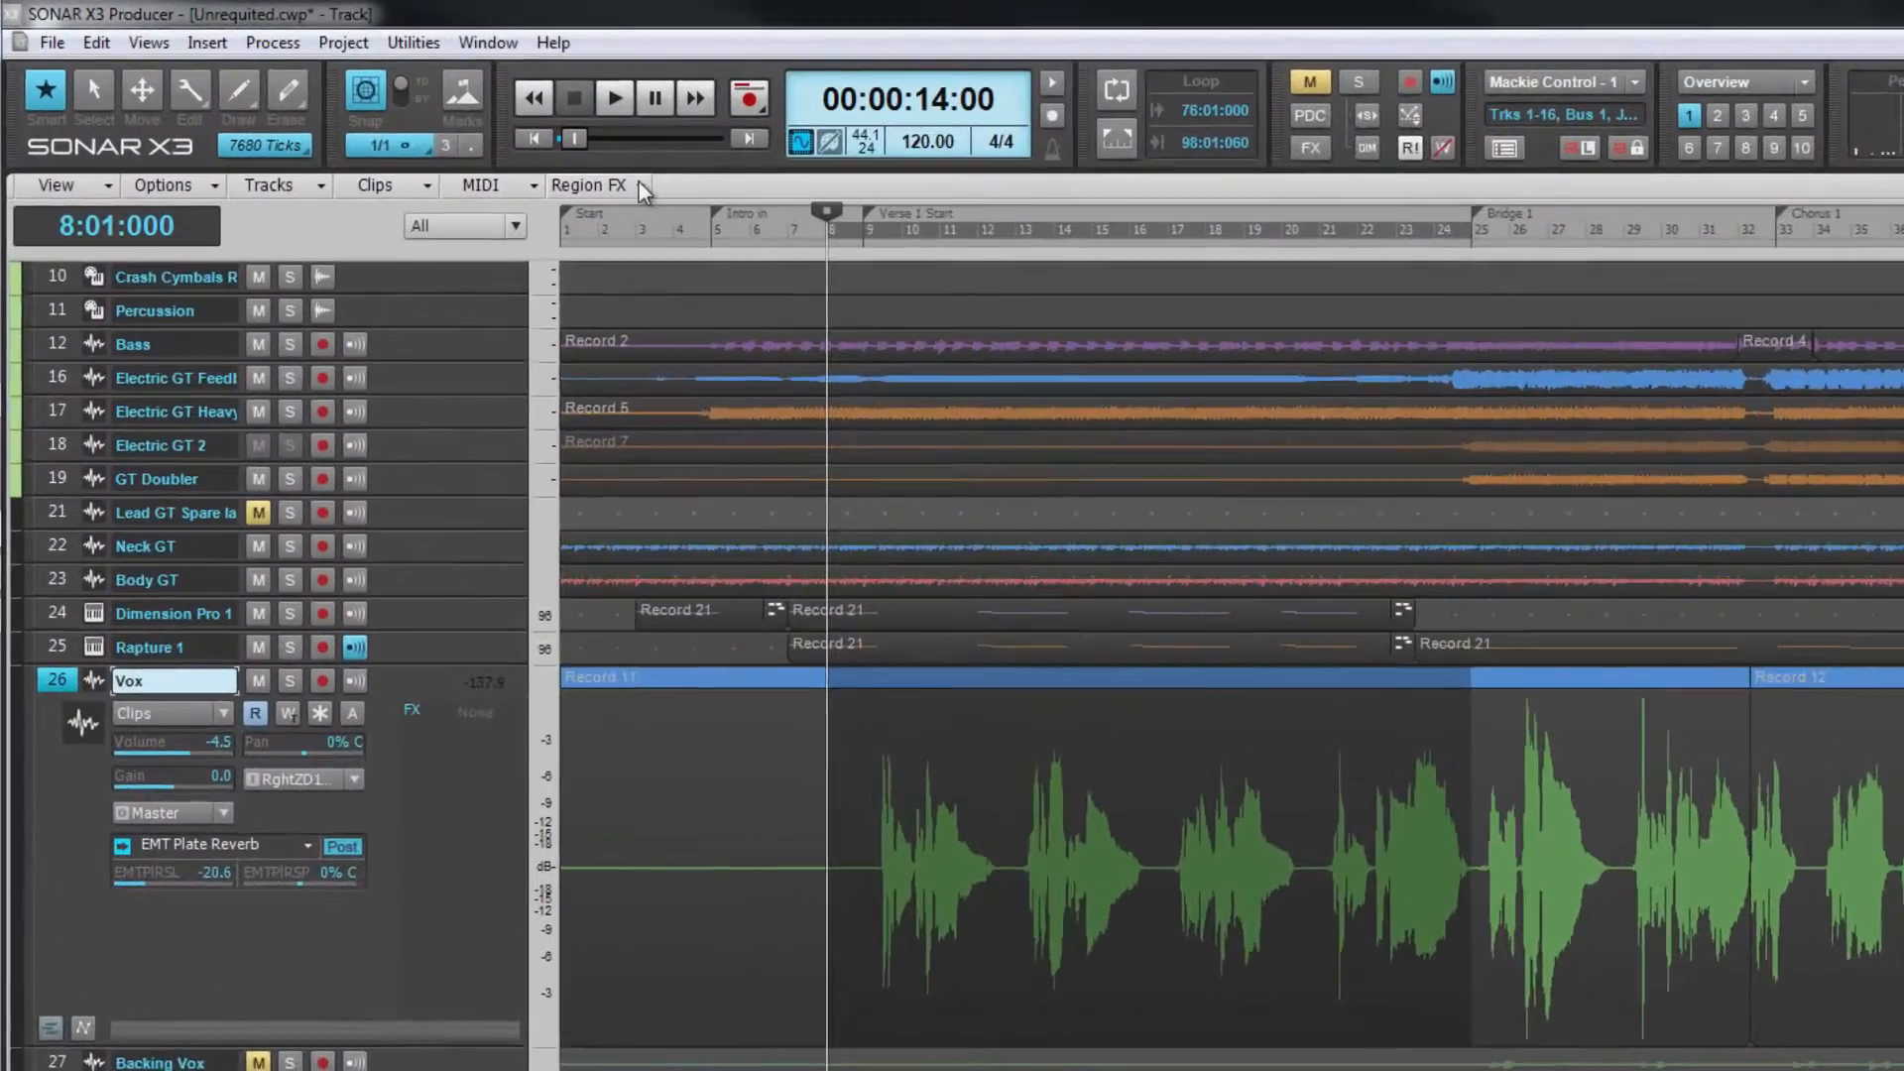
pyautogui.click(641, 186)
pyautogui.moveTo(620, 217)
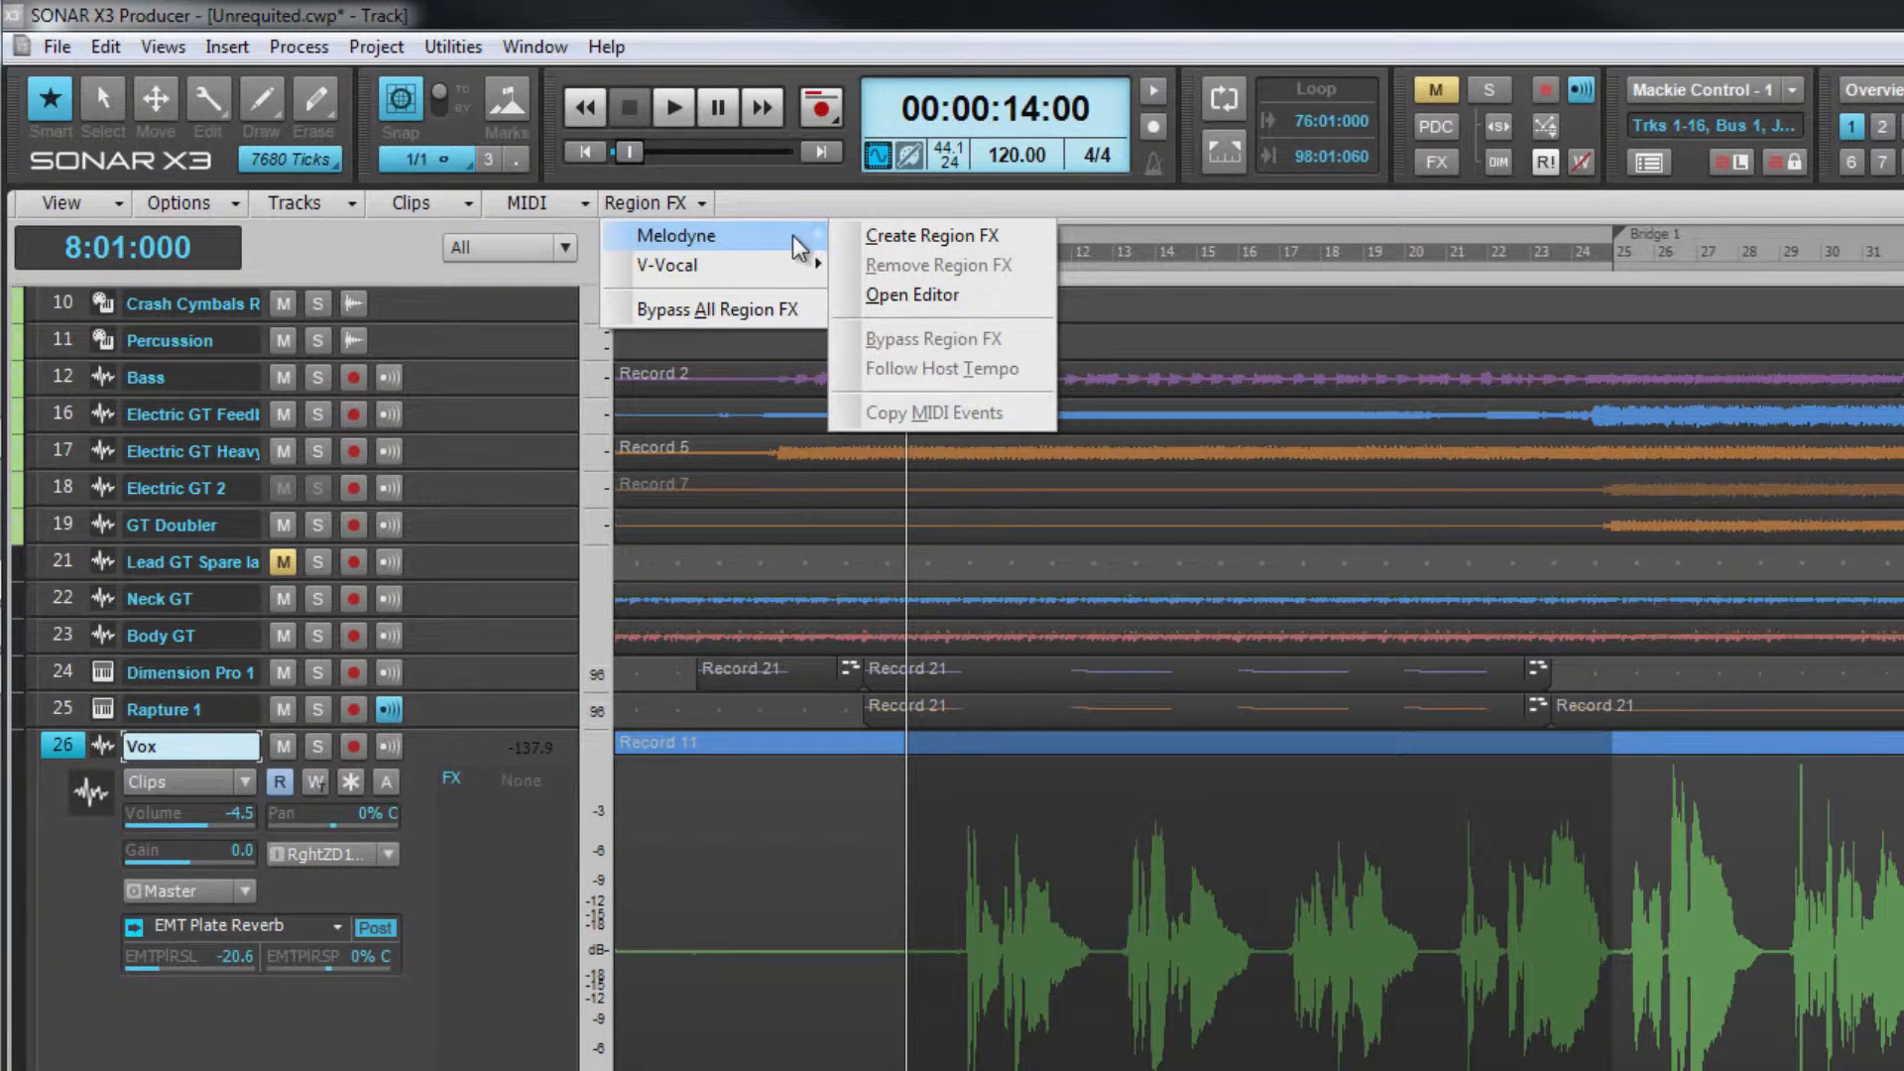
pyautogui.click(997, 245)
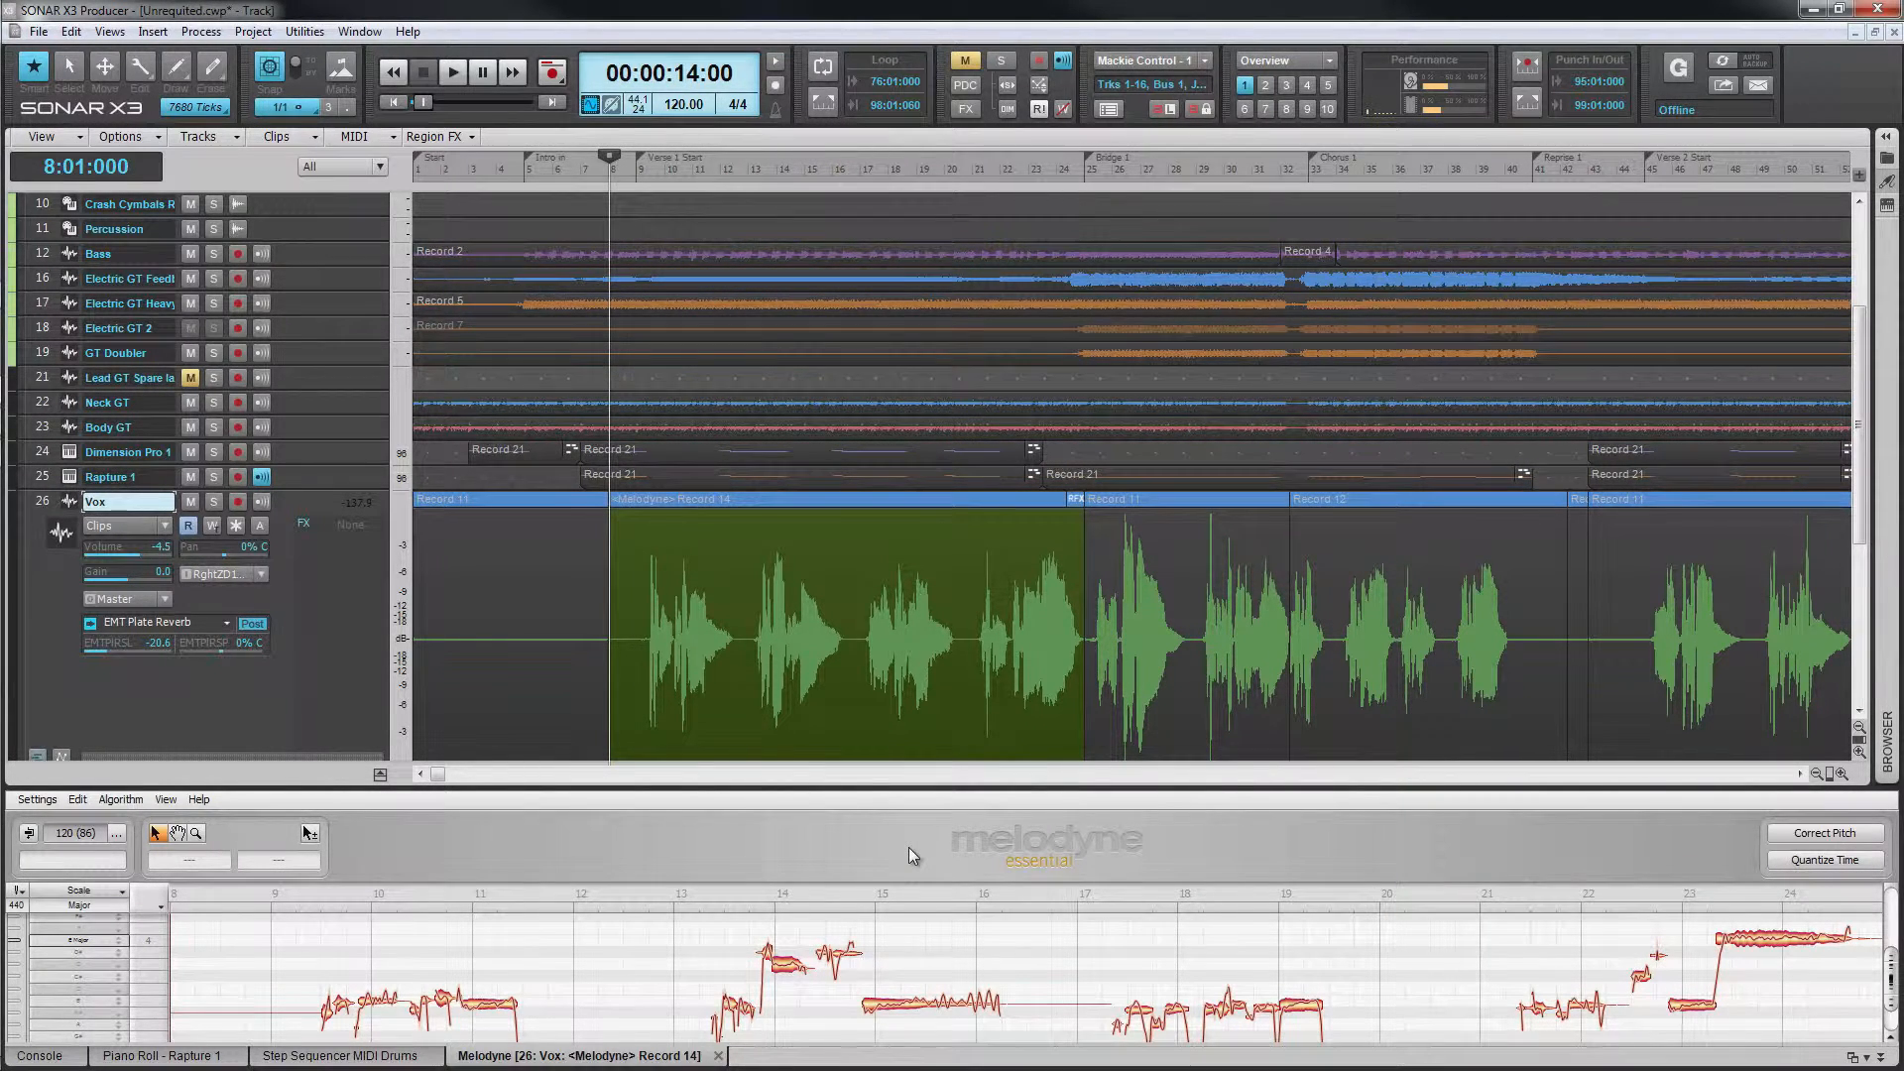
# Select the Melodyne clip on the Vox track, open its Melodyne editor and maximize the editor view
pyautogui.click(834, 635)
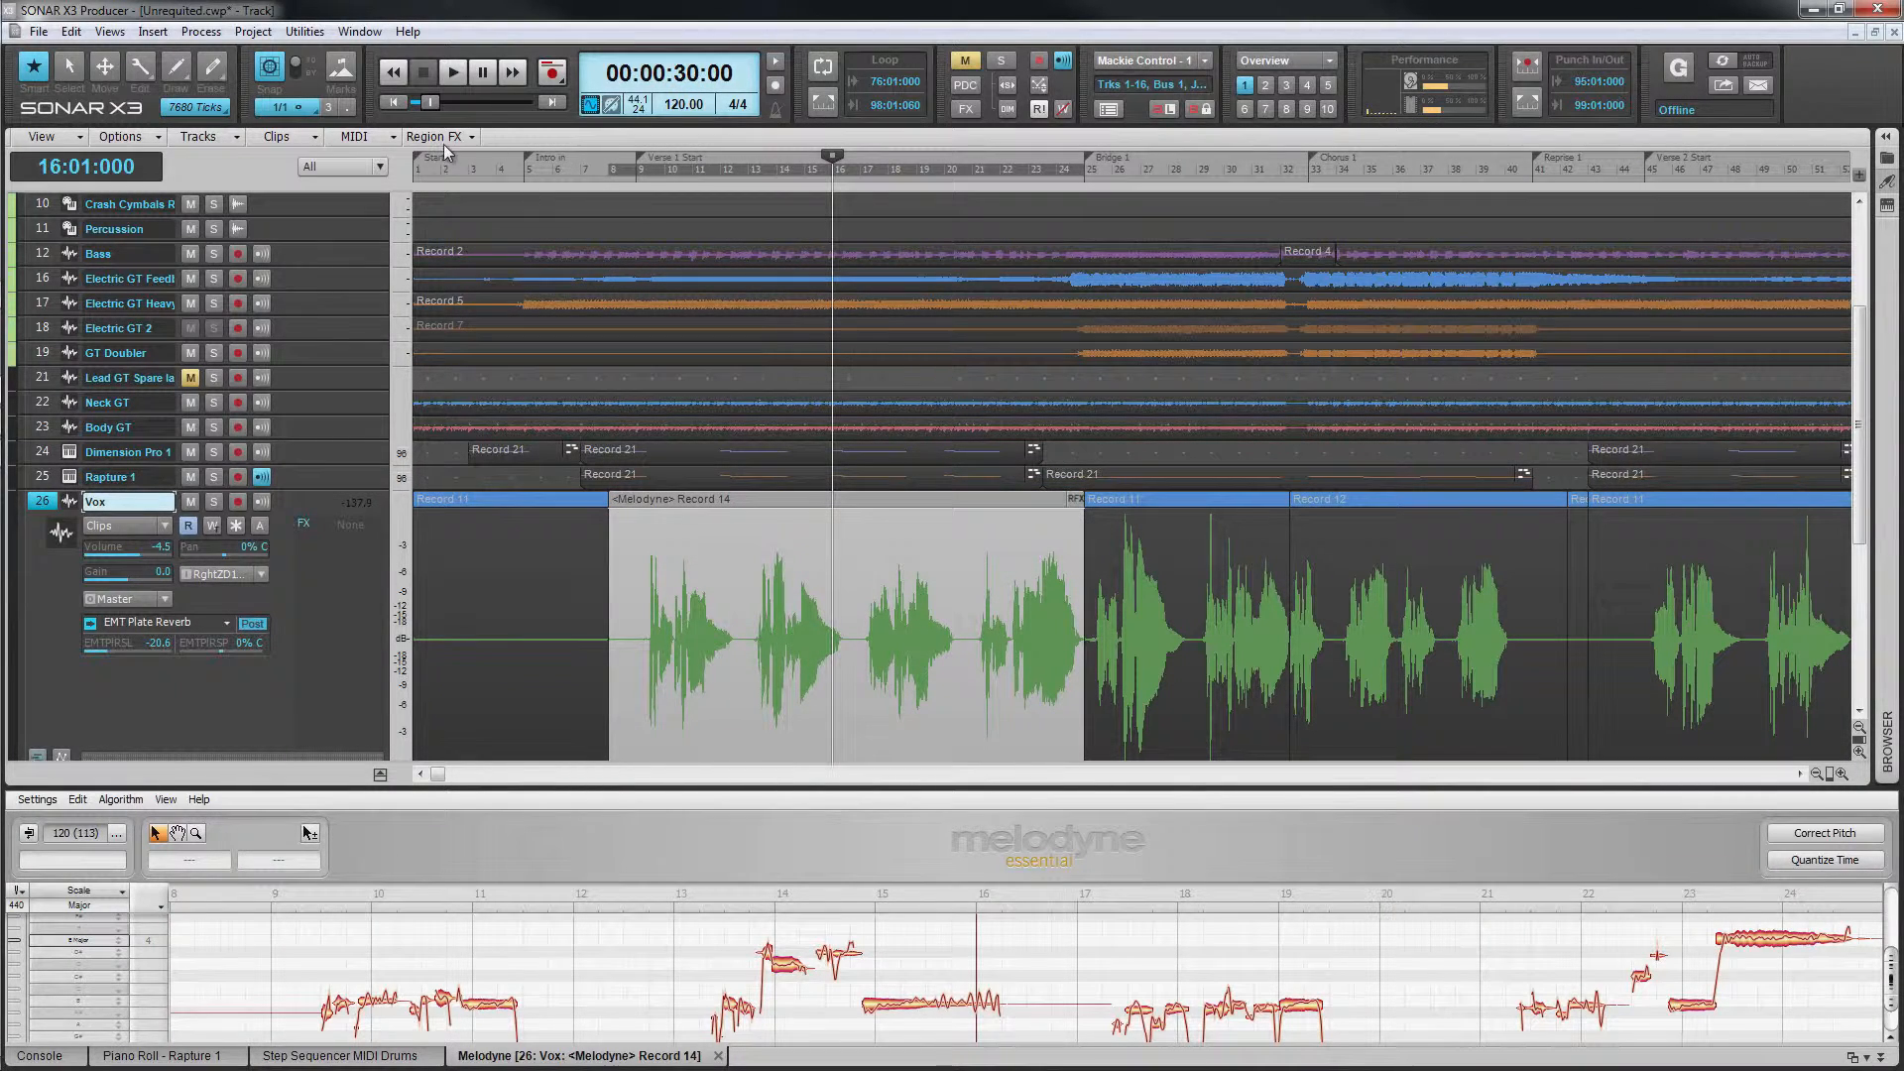
pyautogui.click(461, 138)
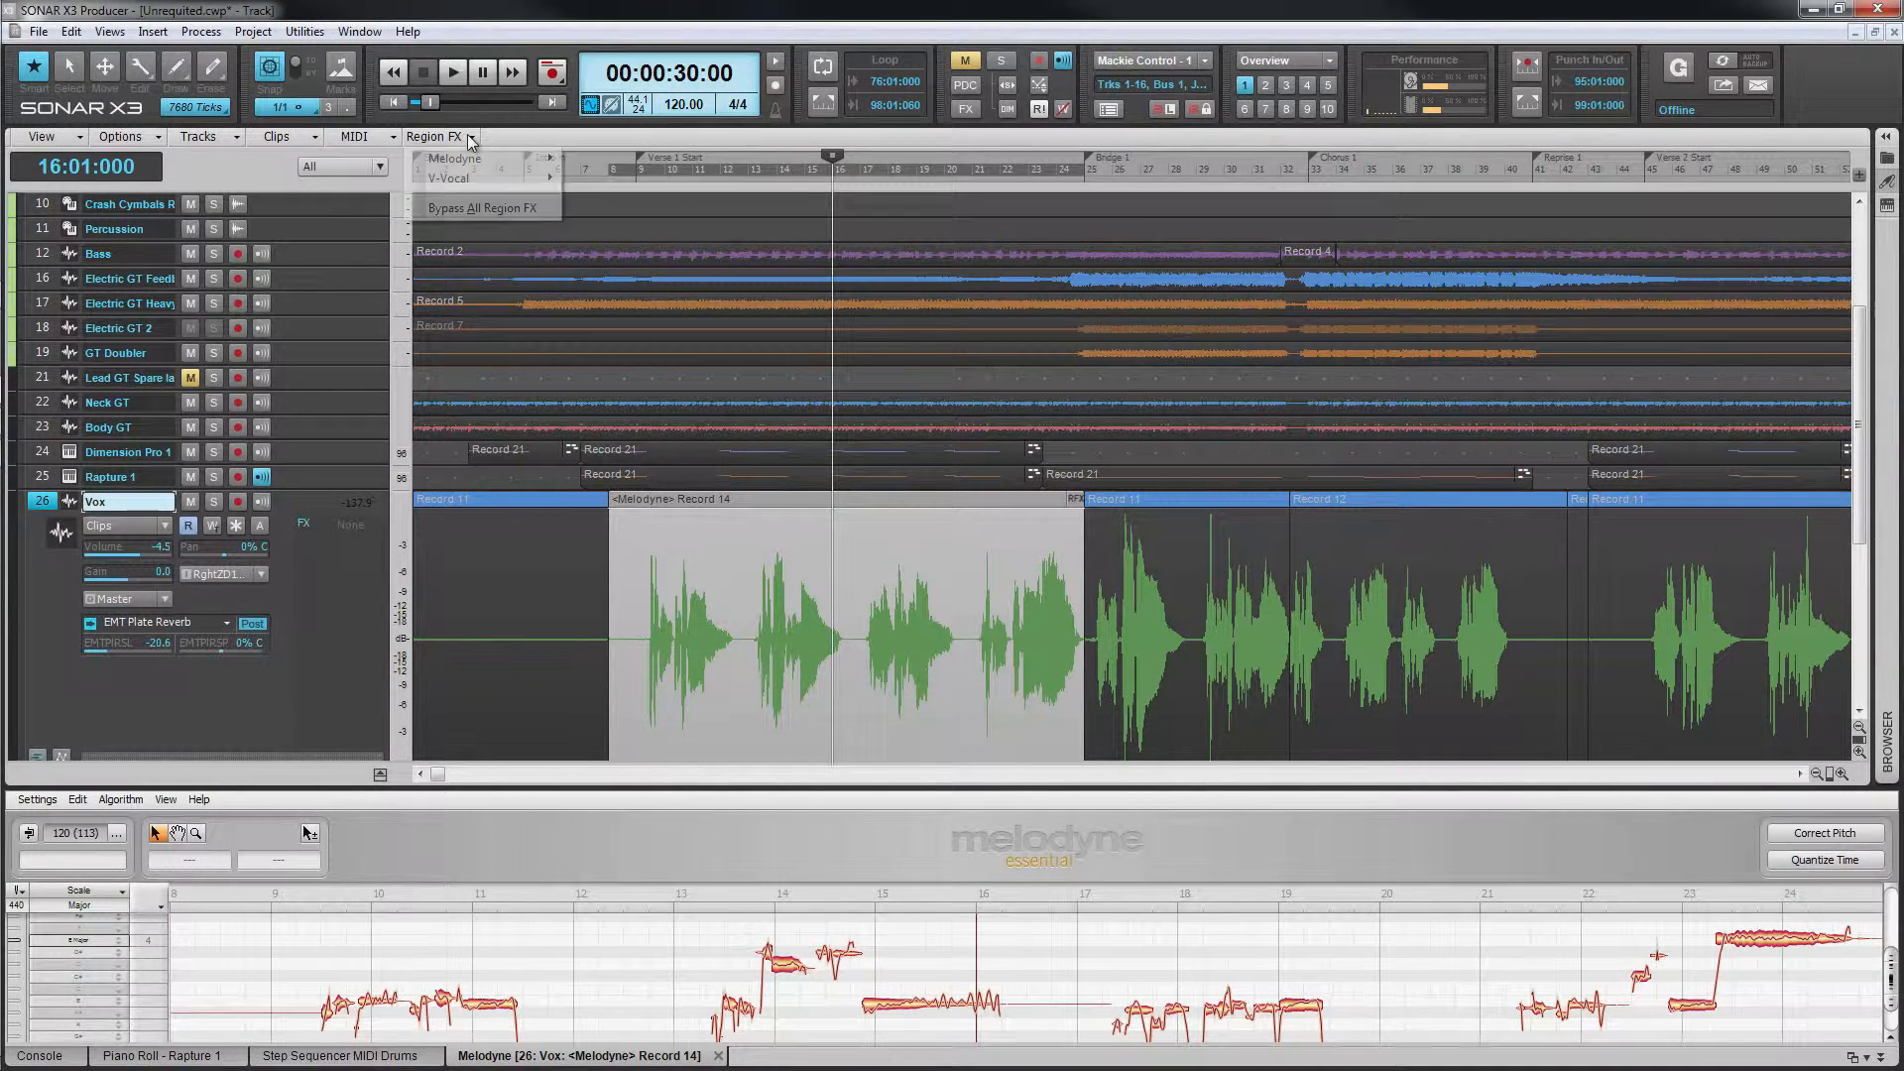
pyautogui.moveTo(473, 161)
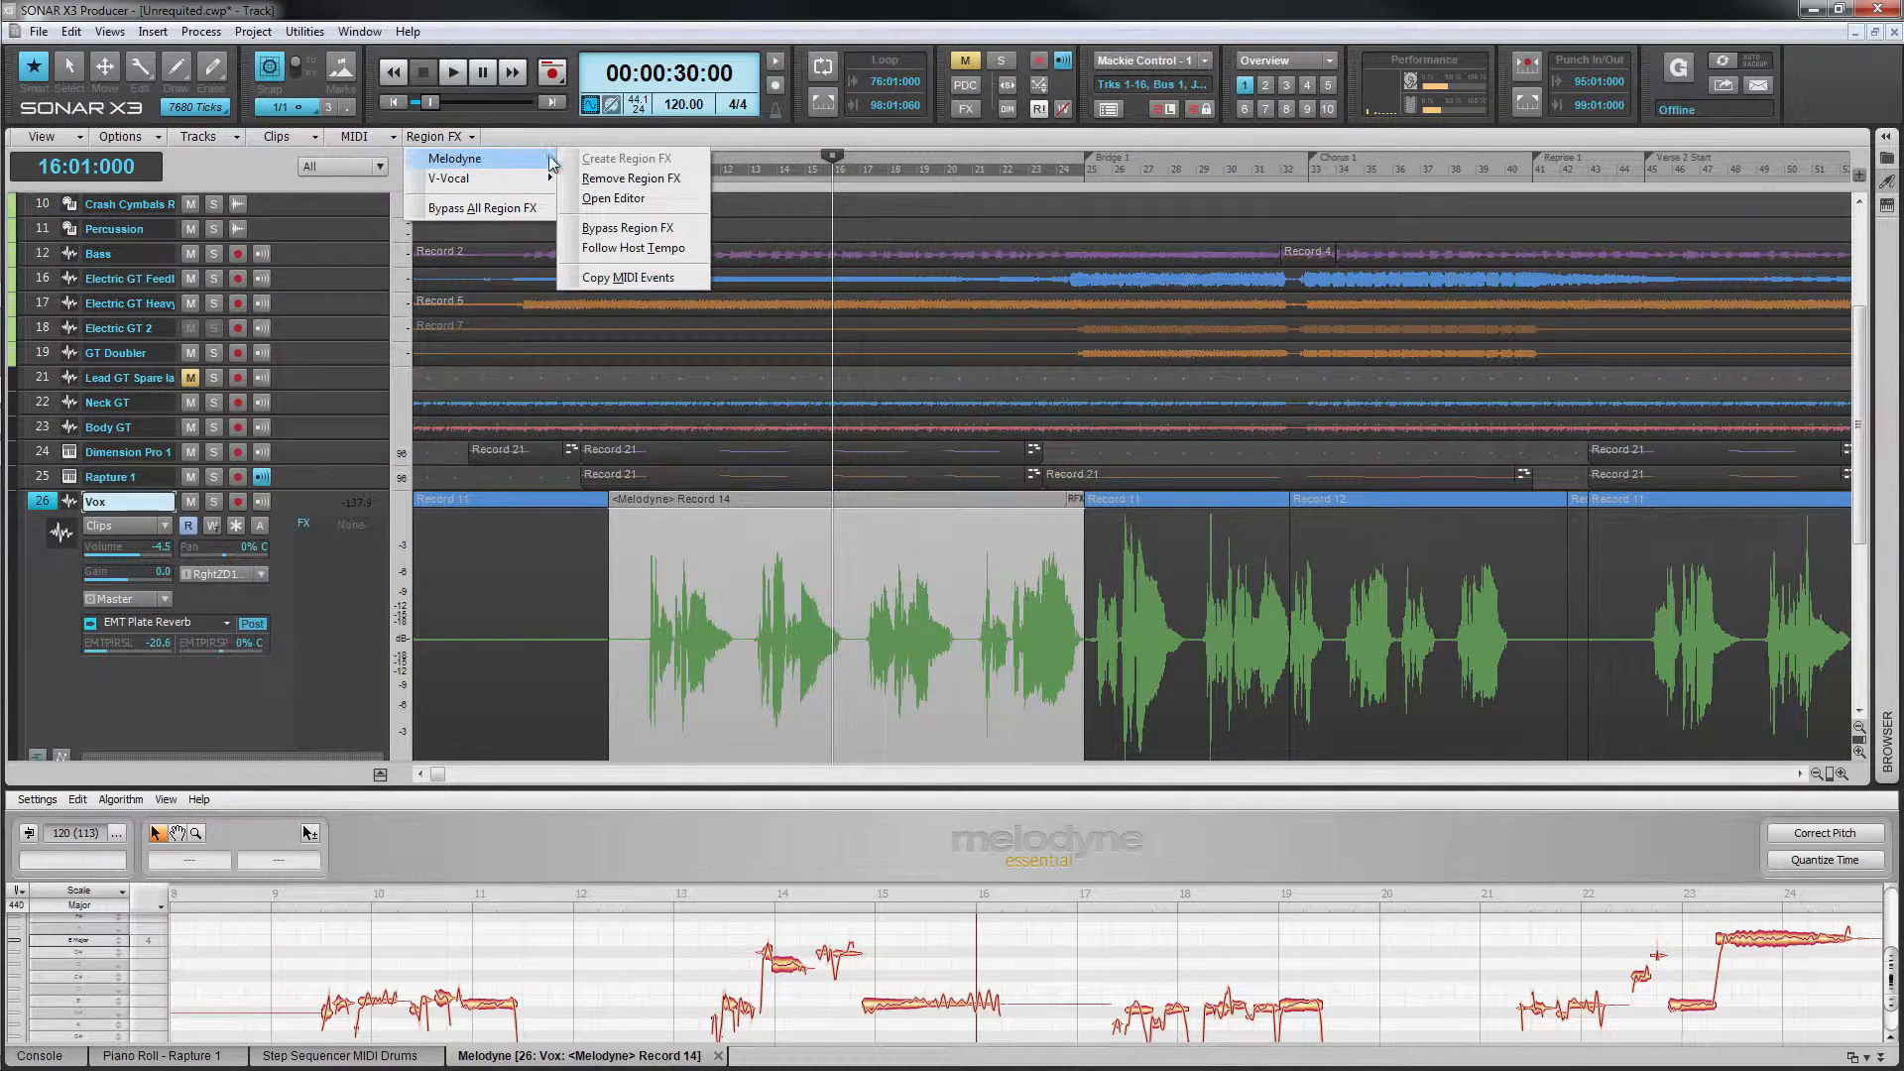
pyautogui.click(624, 200)
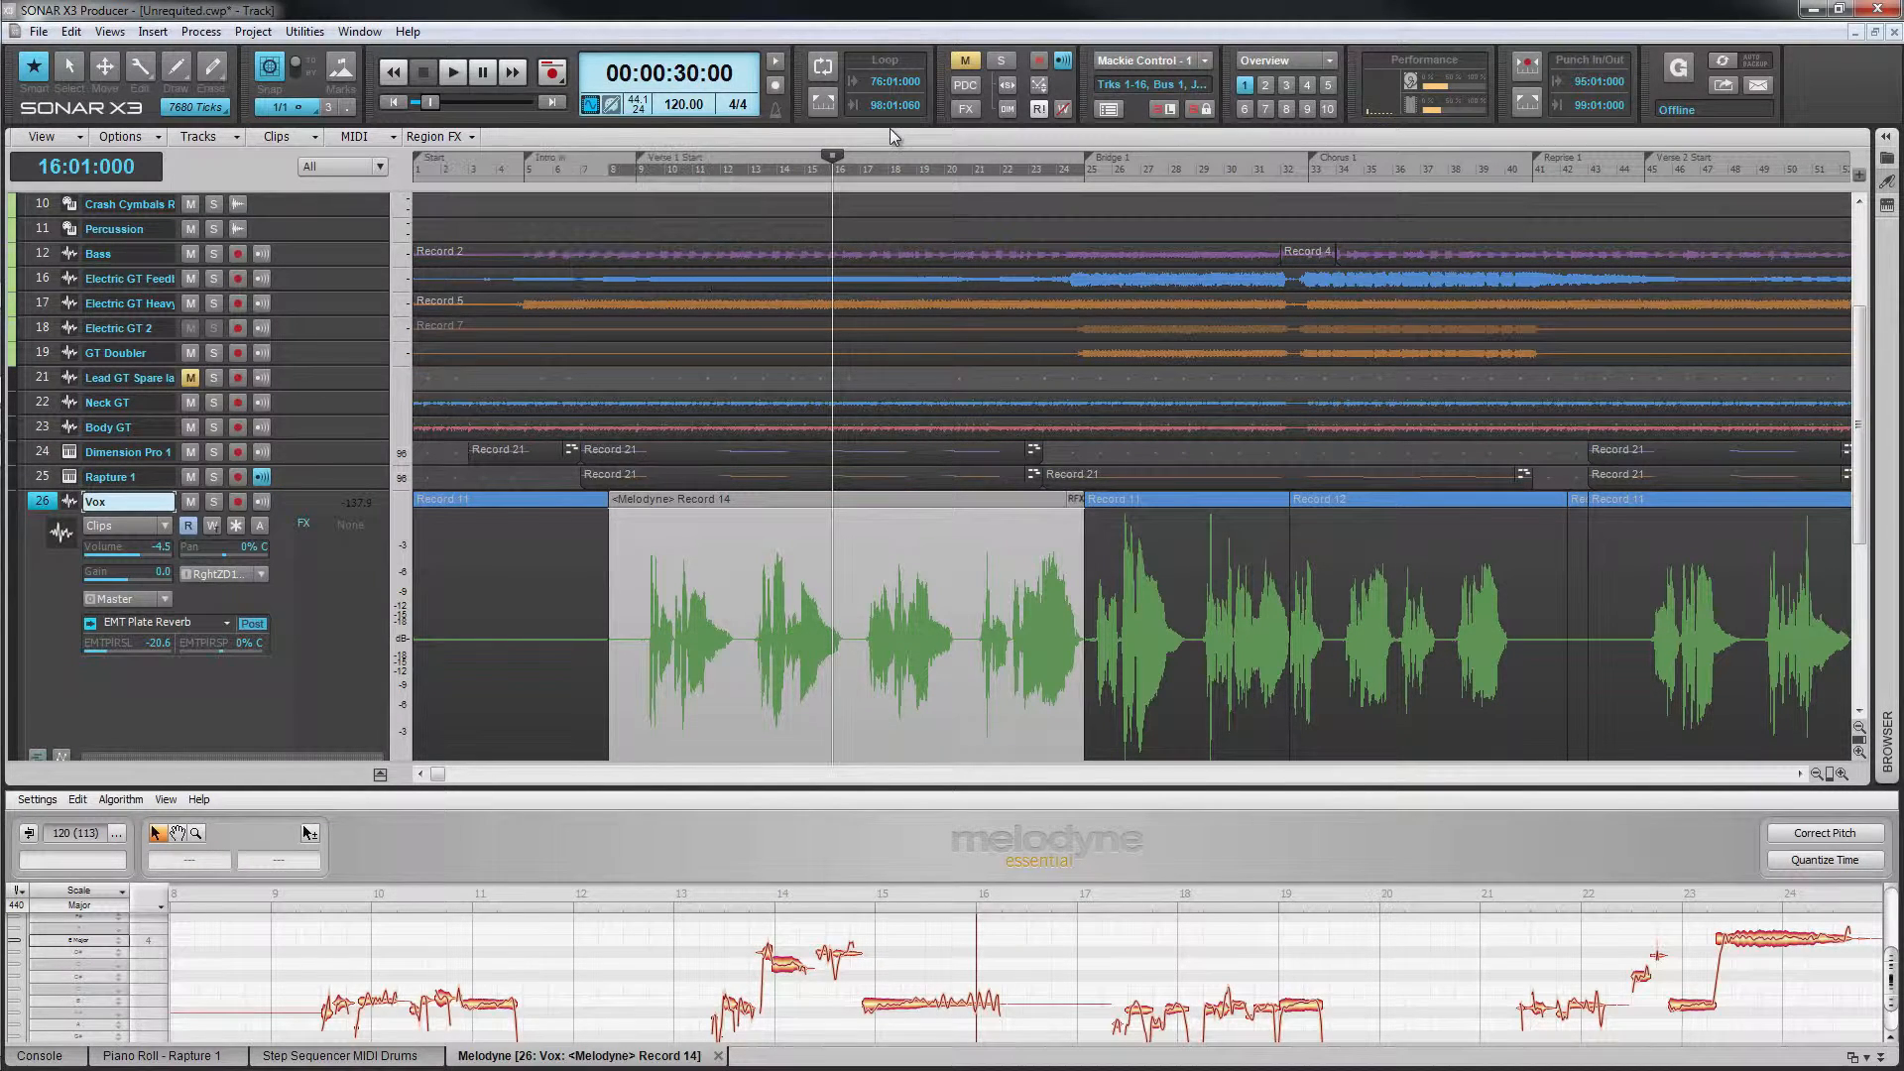
pyautogui.hotkey('ctrl', 'shift', 'd')
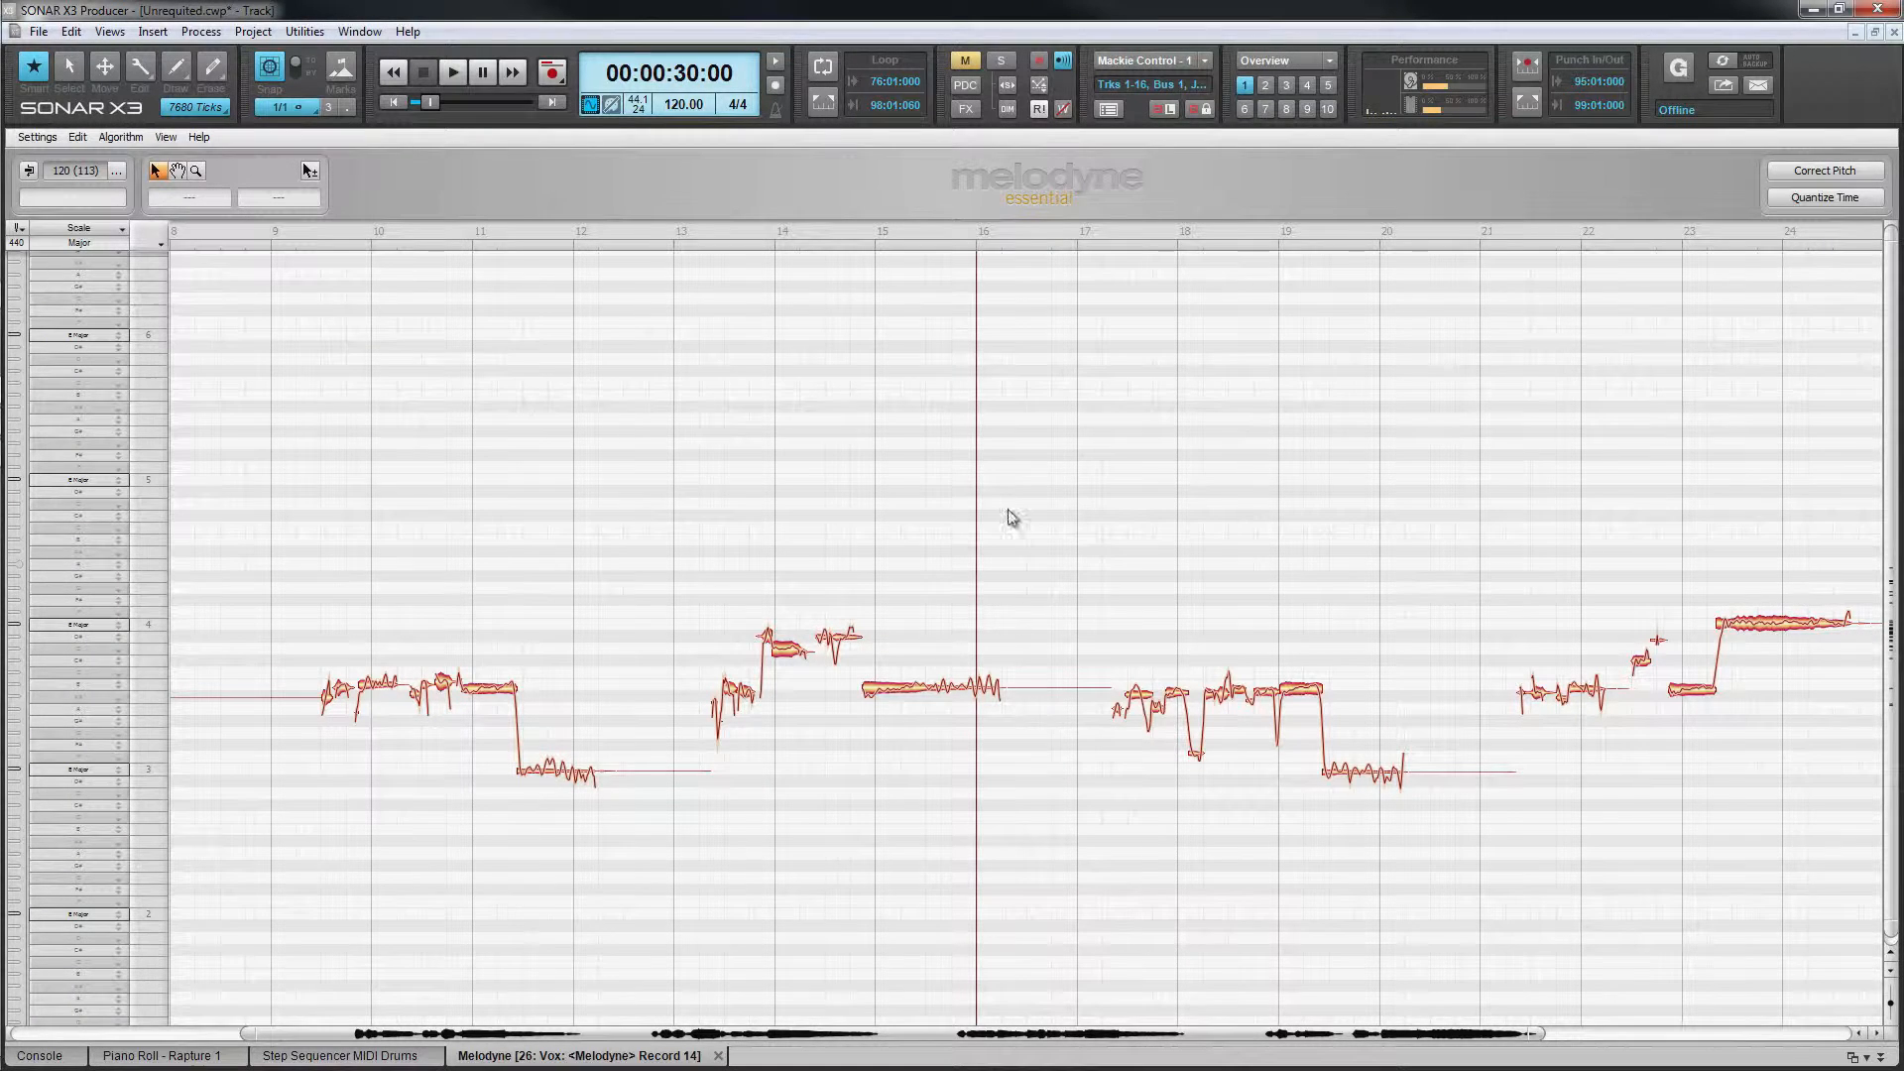
pyautogui.click(38, 137)
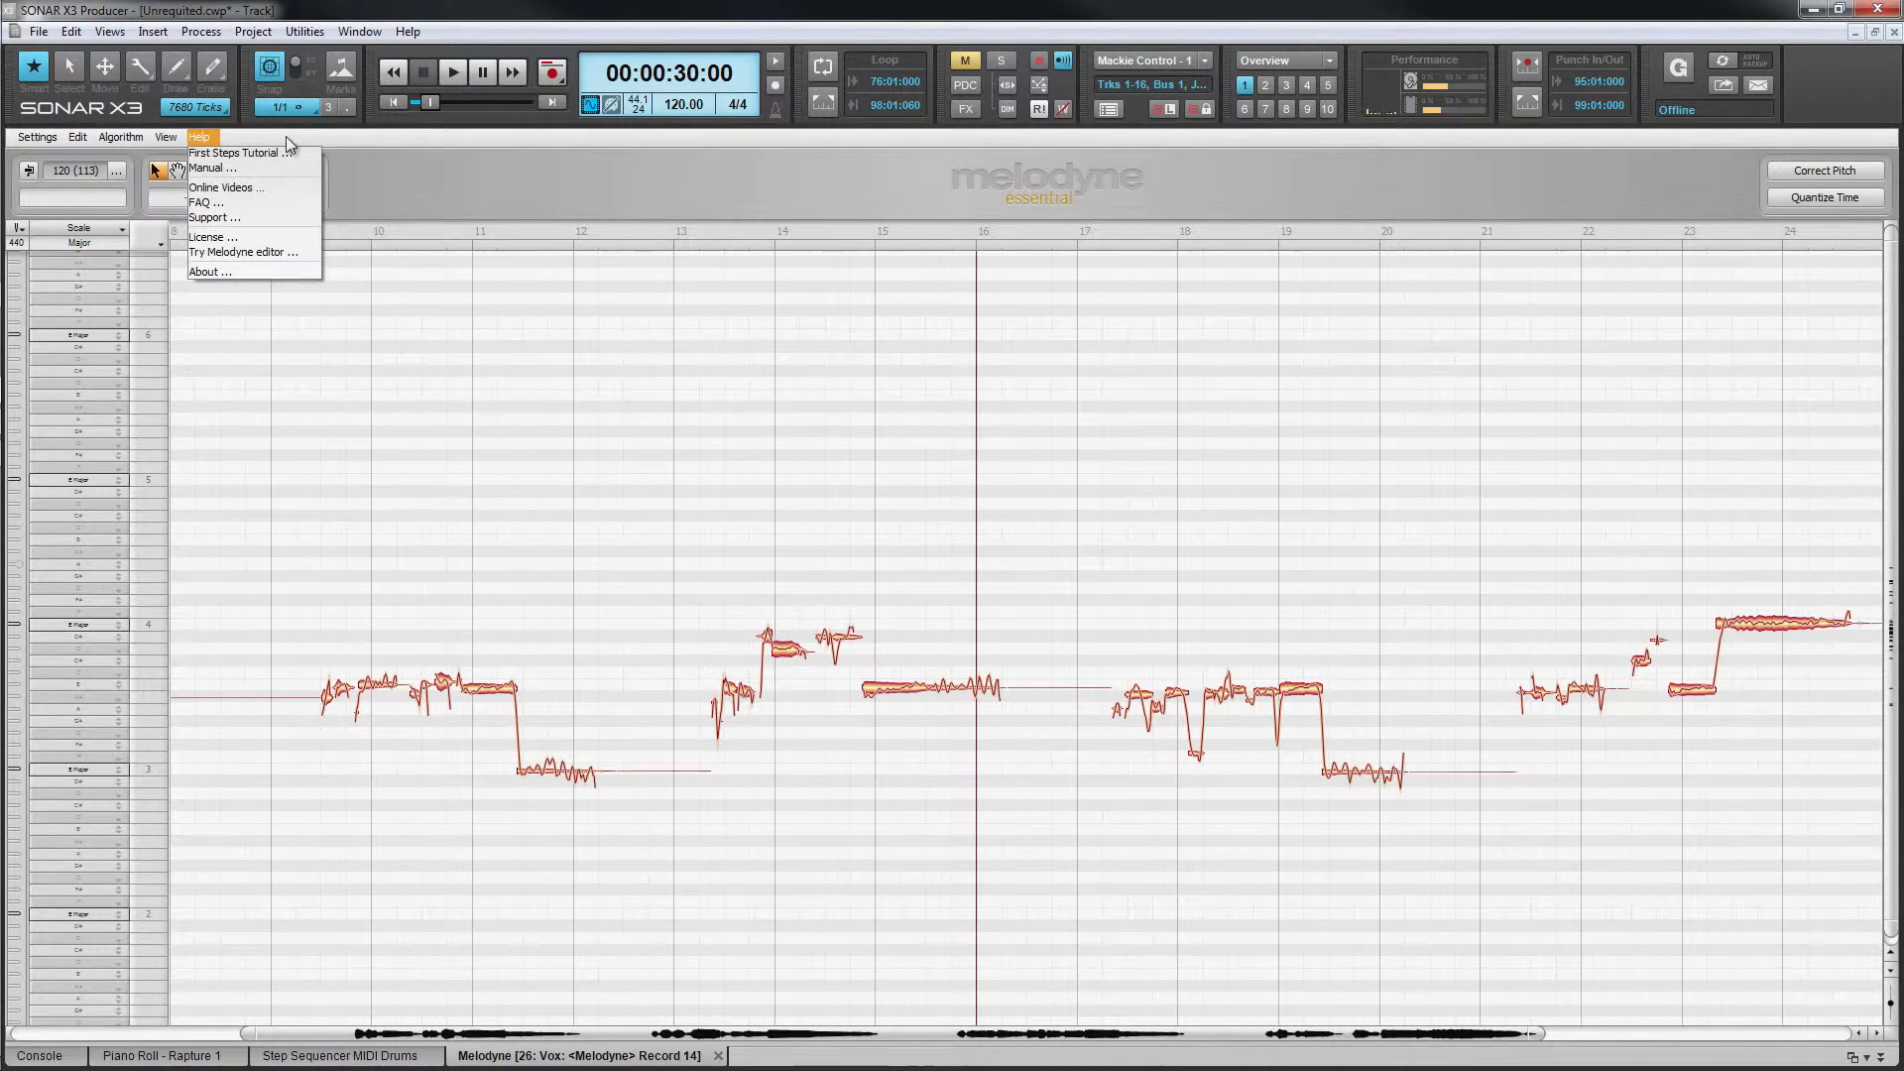
pyautogui.click(422, 169)
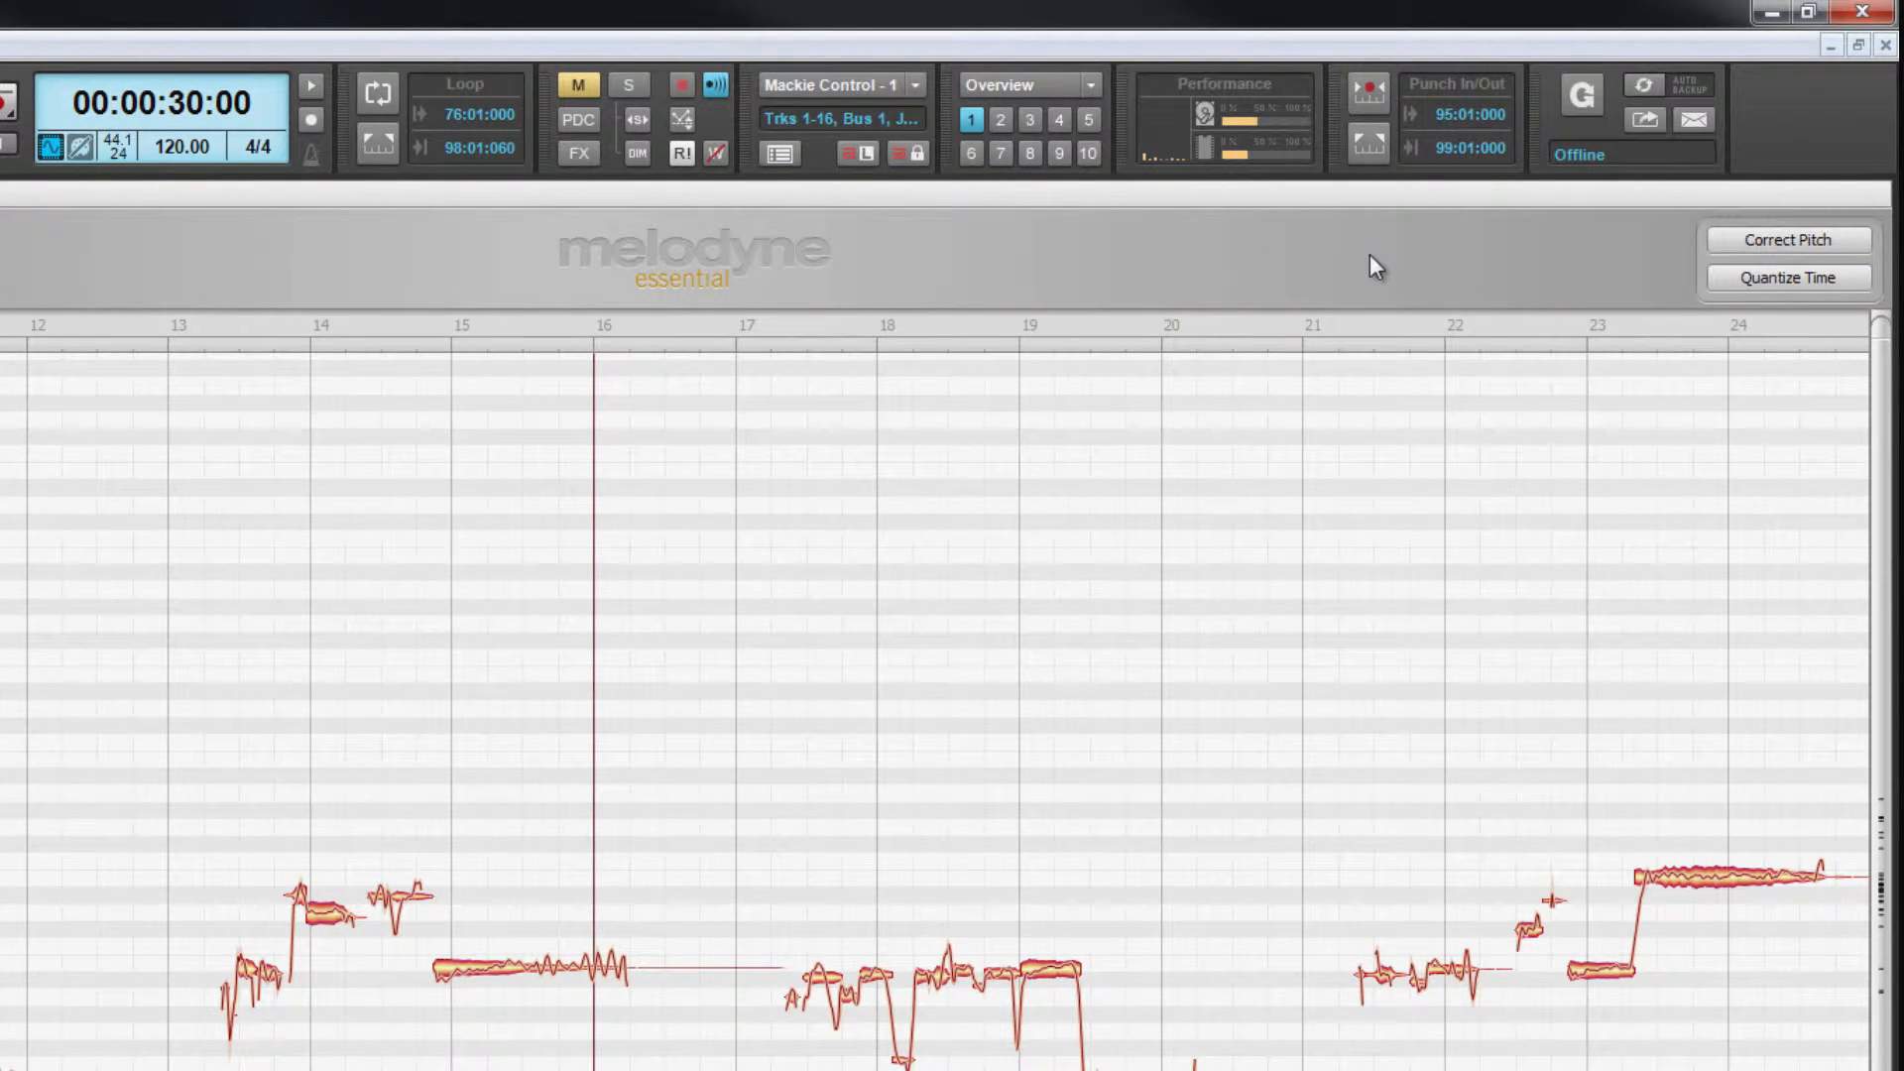
# Zoom the Melodyne timeline in around bar 15 and scrub the playhead from about bar 14 to past bar 16
pyautogui.click(502, 319)
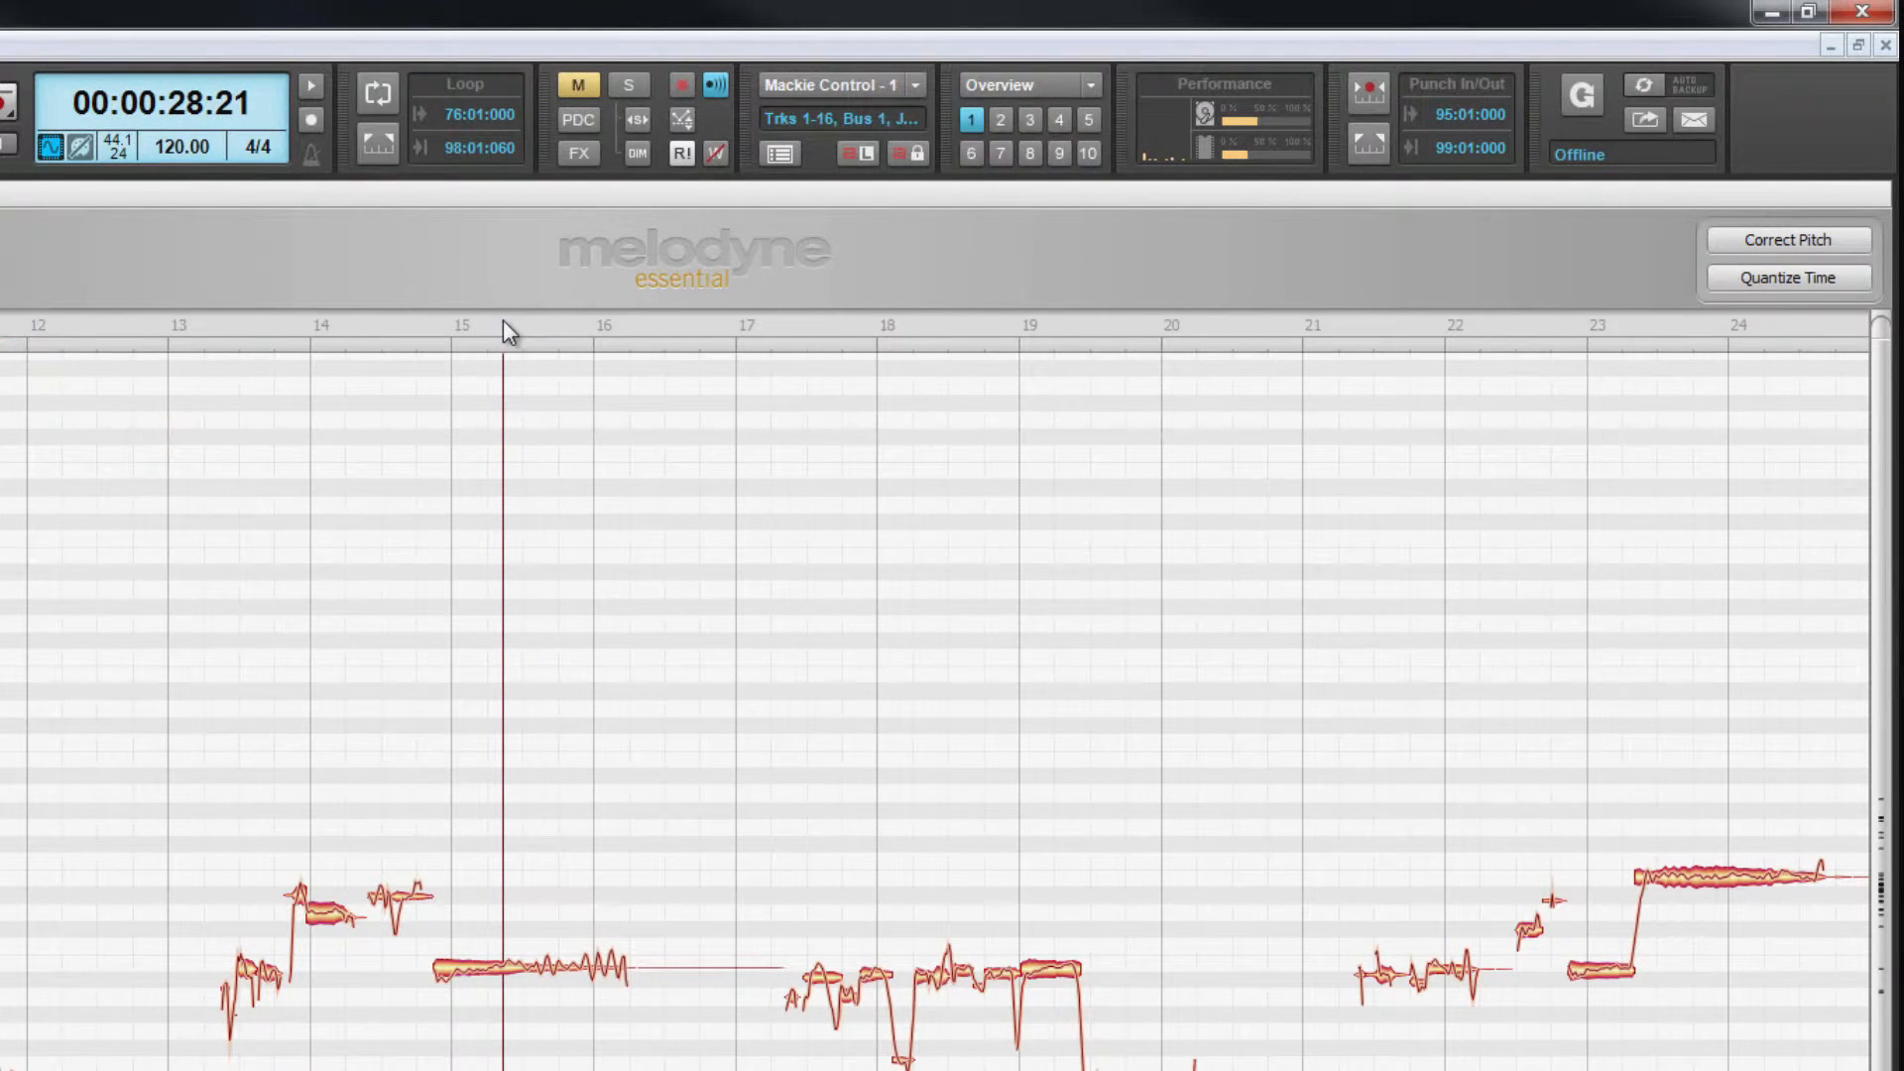
pyautogui.moveTo(503, 320); pyautogui.dragTo(504, 442)
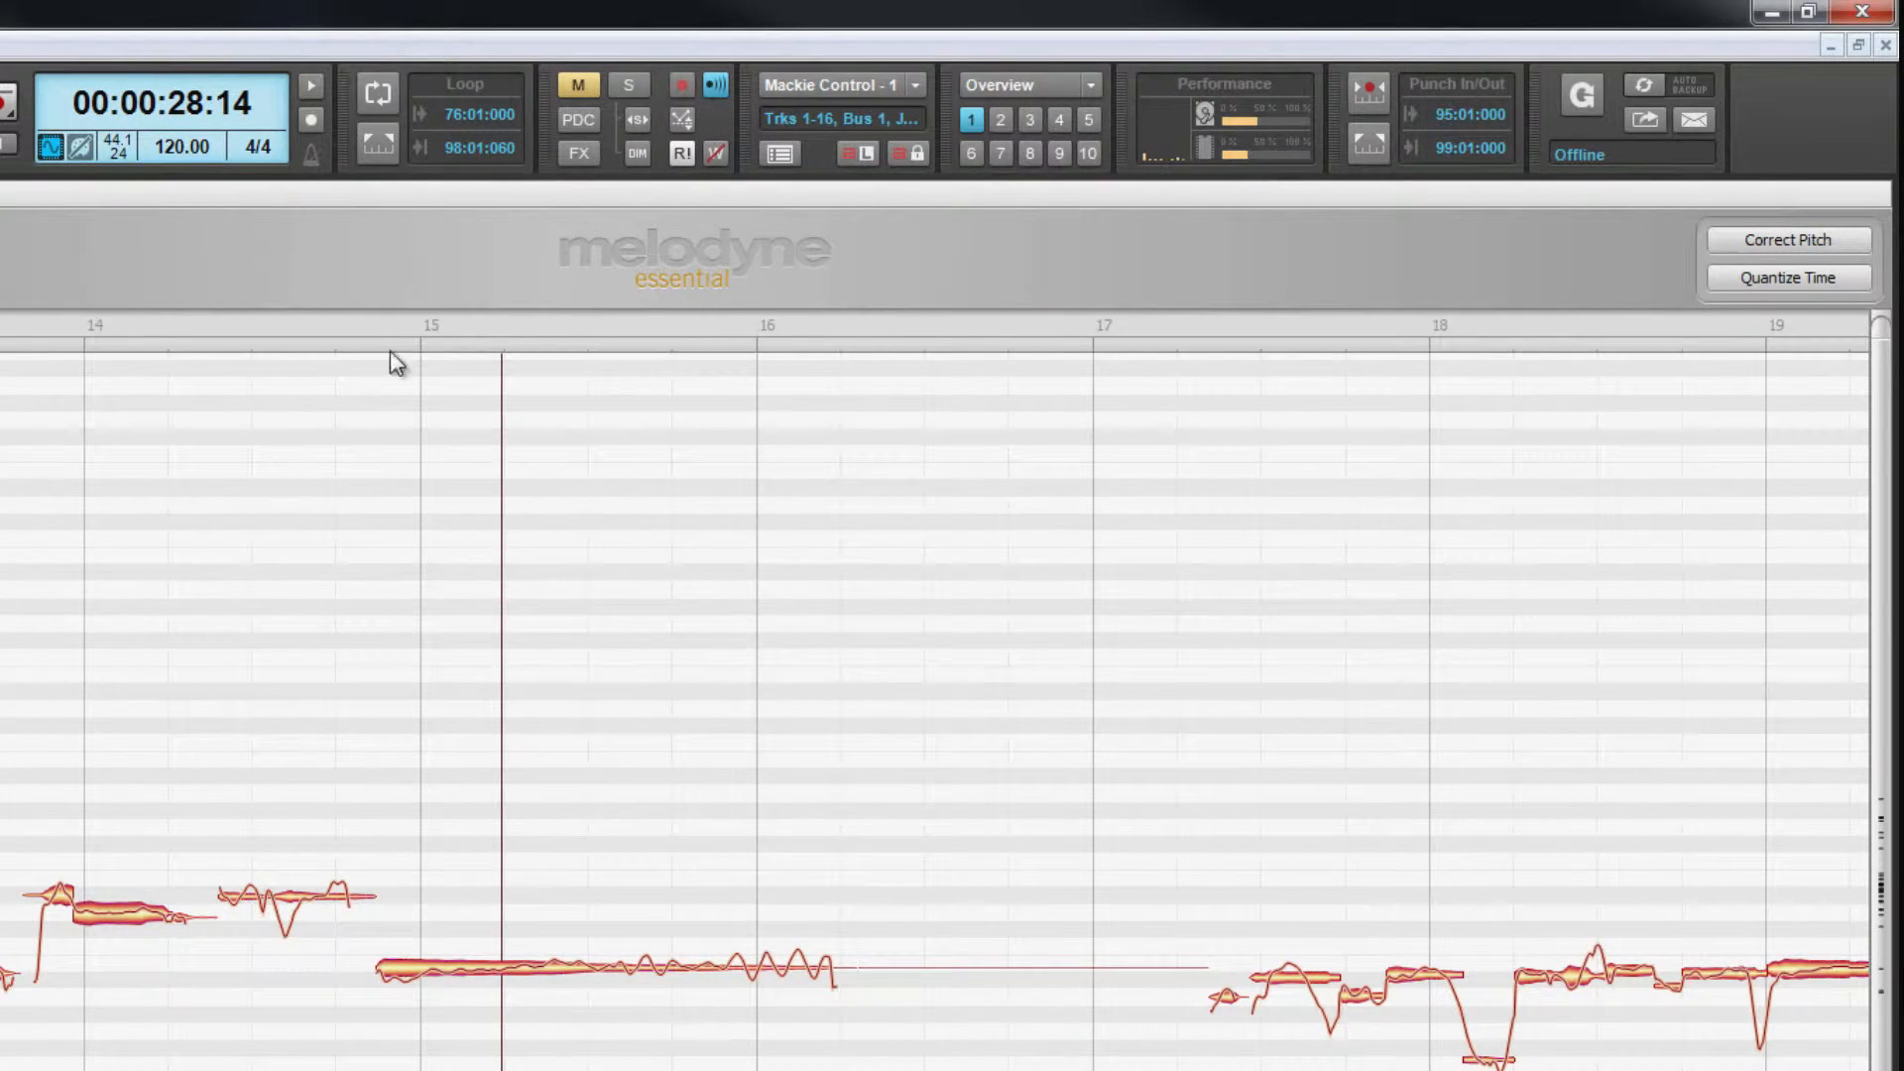
pyautogui.moveTo(109, 330); pyautogui.dragTo(942, 327)
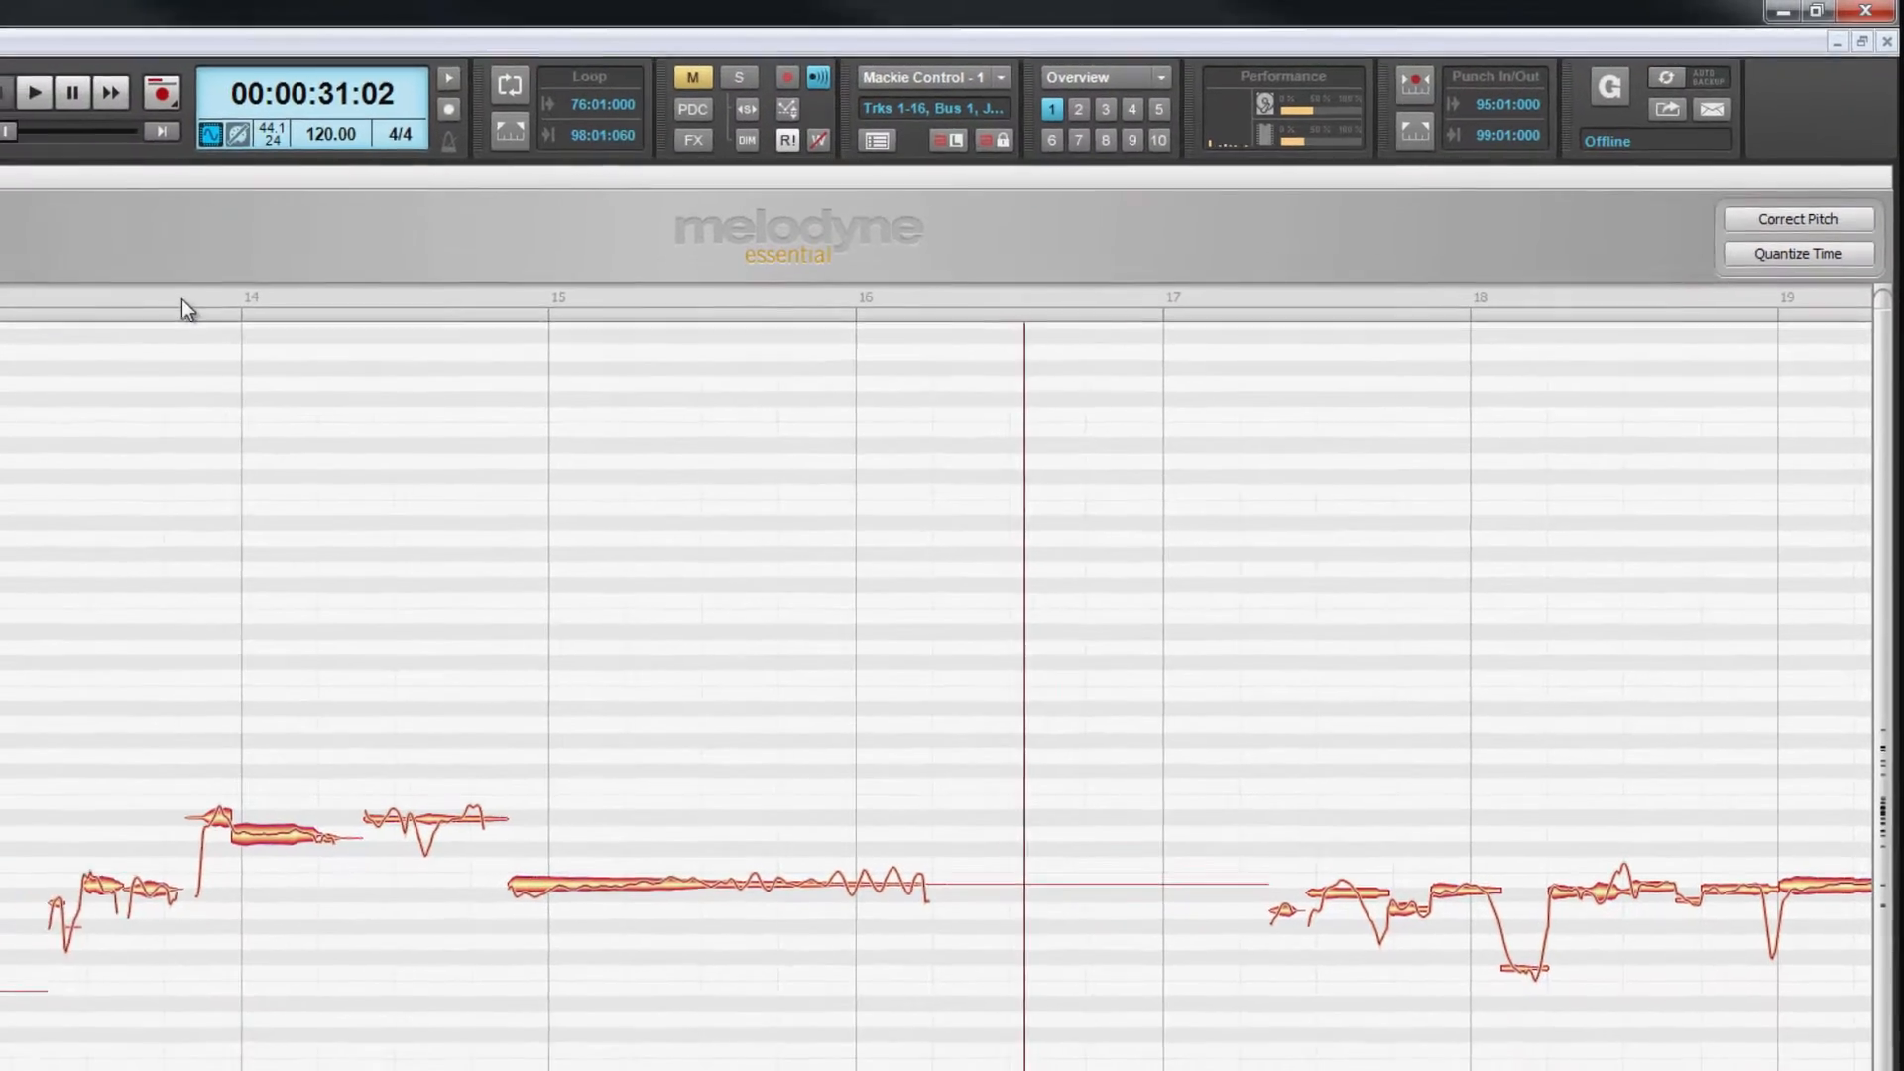
# Play the vocal from around bar 13 and stop with the playhead placed just after bar 15
pyautogui.click(18, 325)
pyautogui.click(256, 256)
pyautogui.press('space')
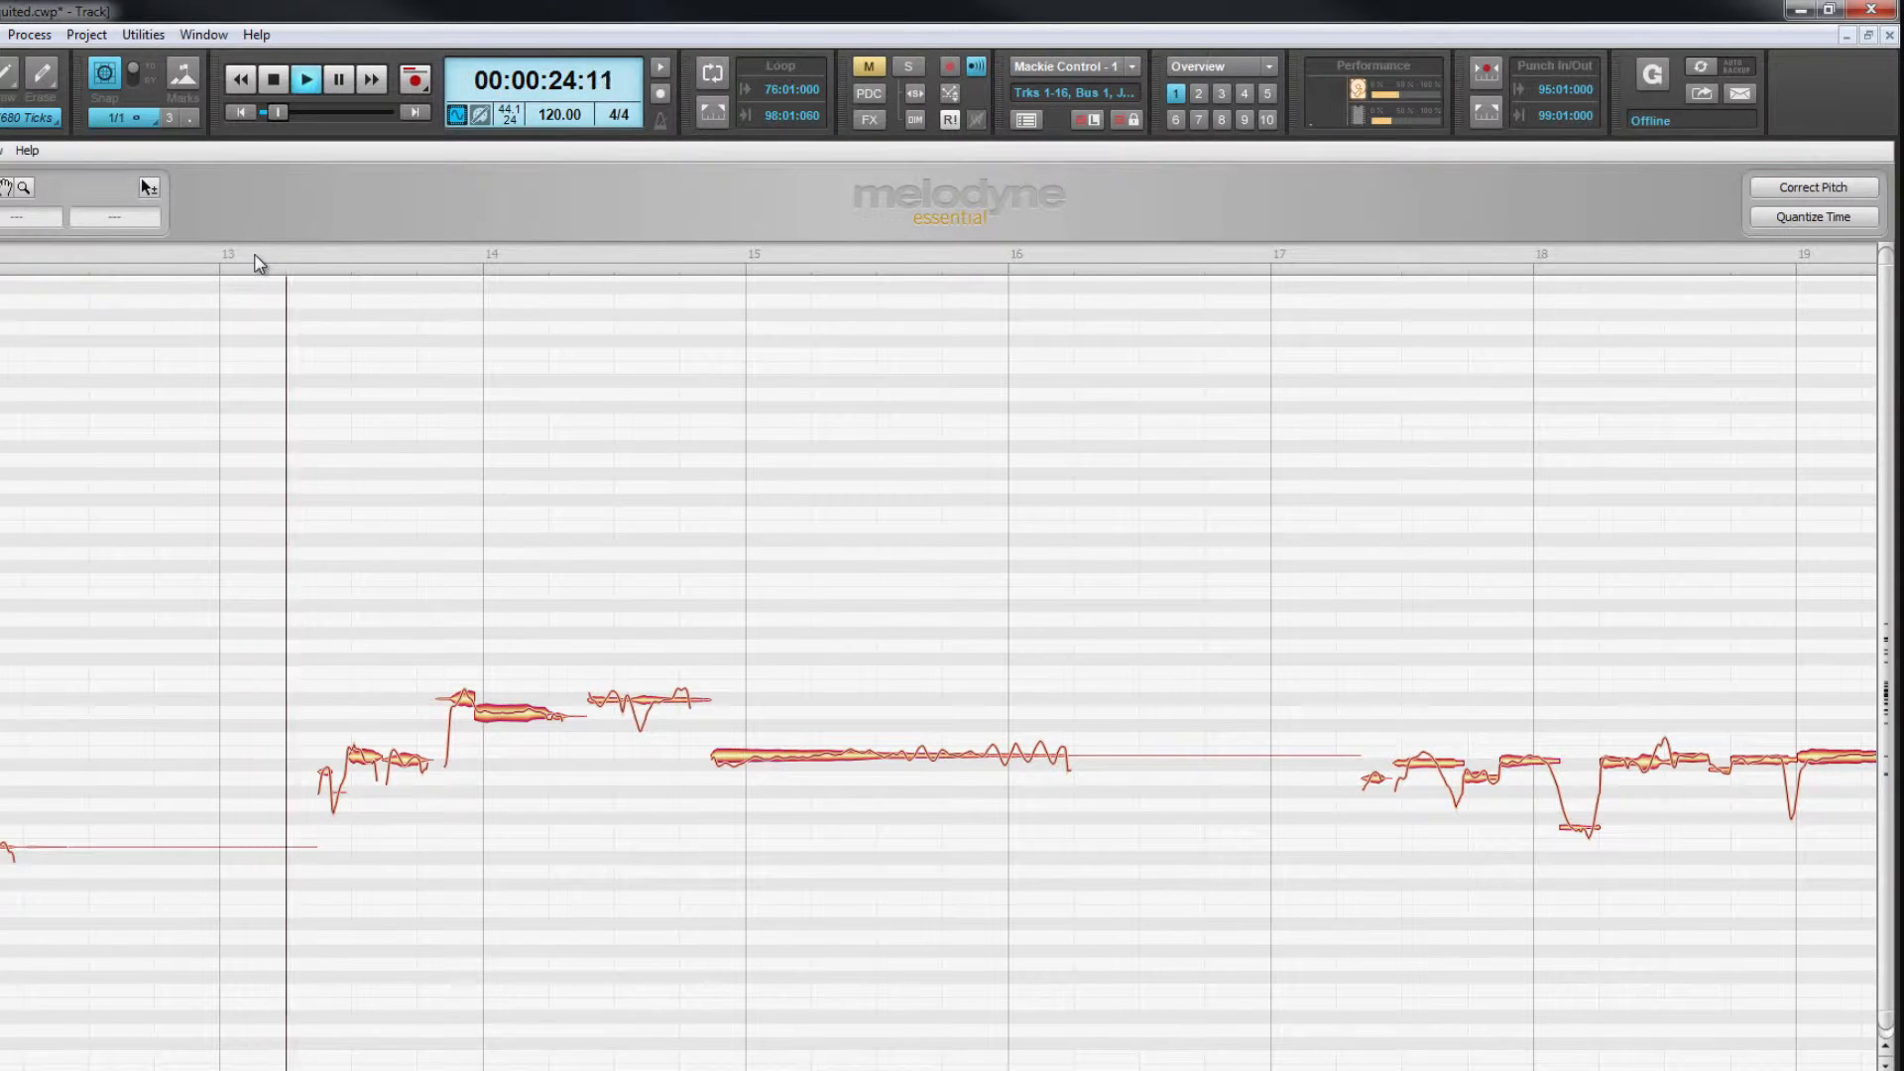
pyautogui.click(812, 254)
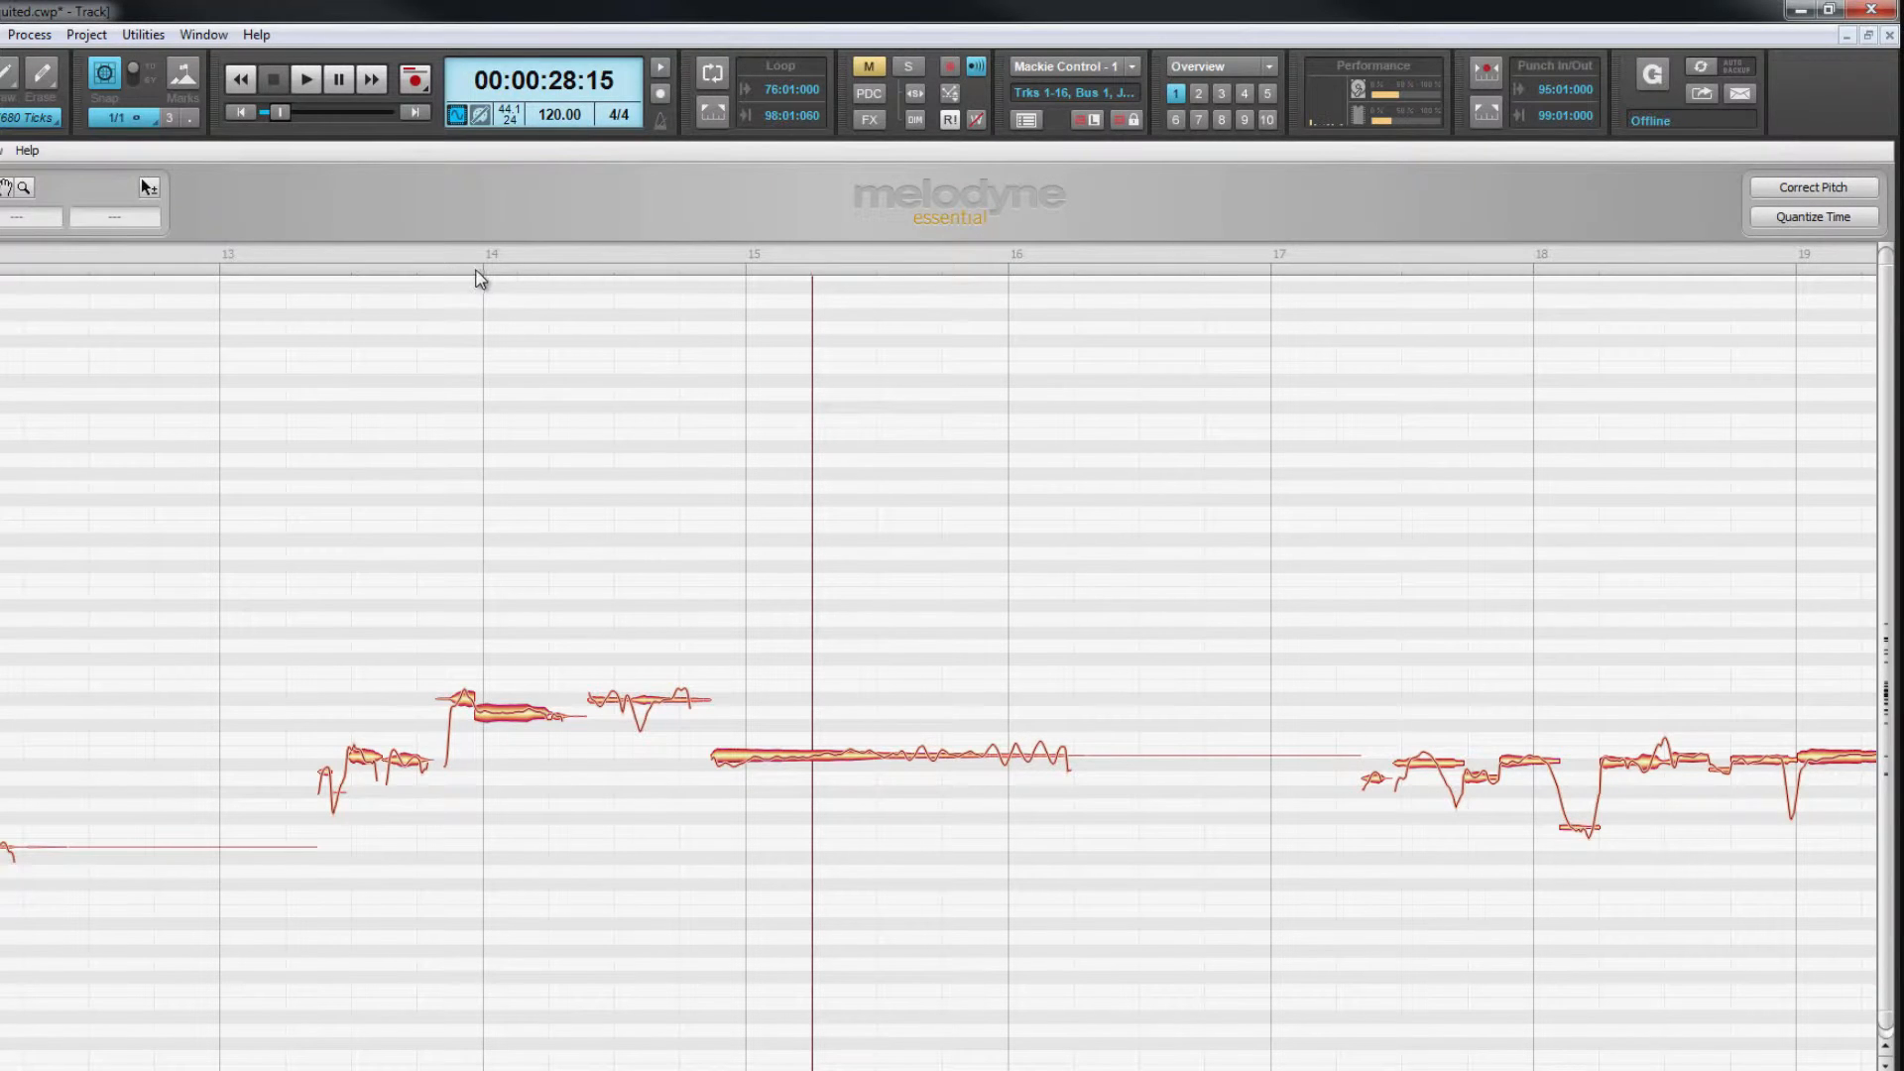
# Define a loop range from 13:04:000 to 17:01:000 on the Melodyne ruler, then switch looping off
pyautogui.moveTo(500, 276); pyautogui.dragTo(1242, 278)
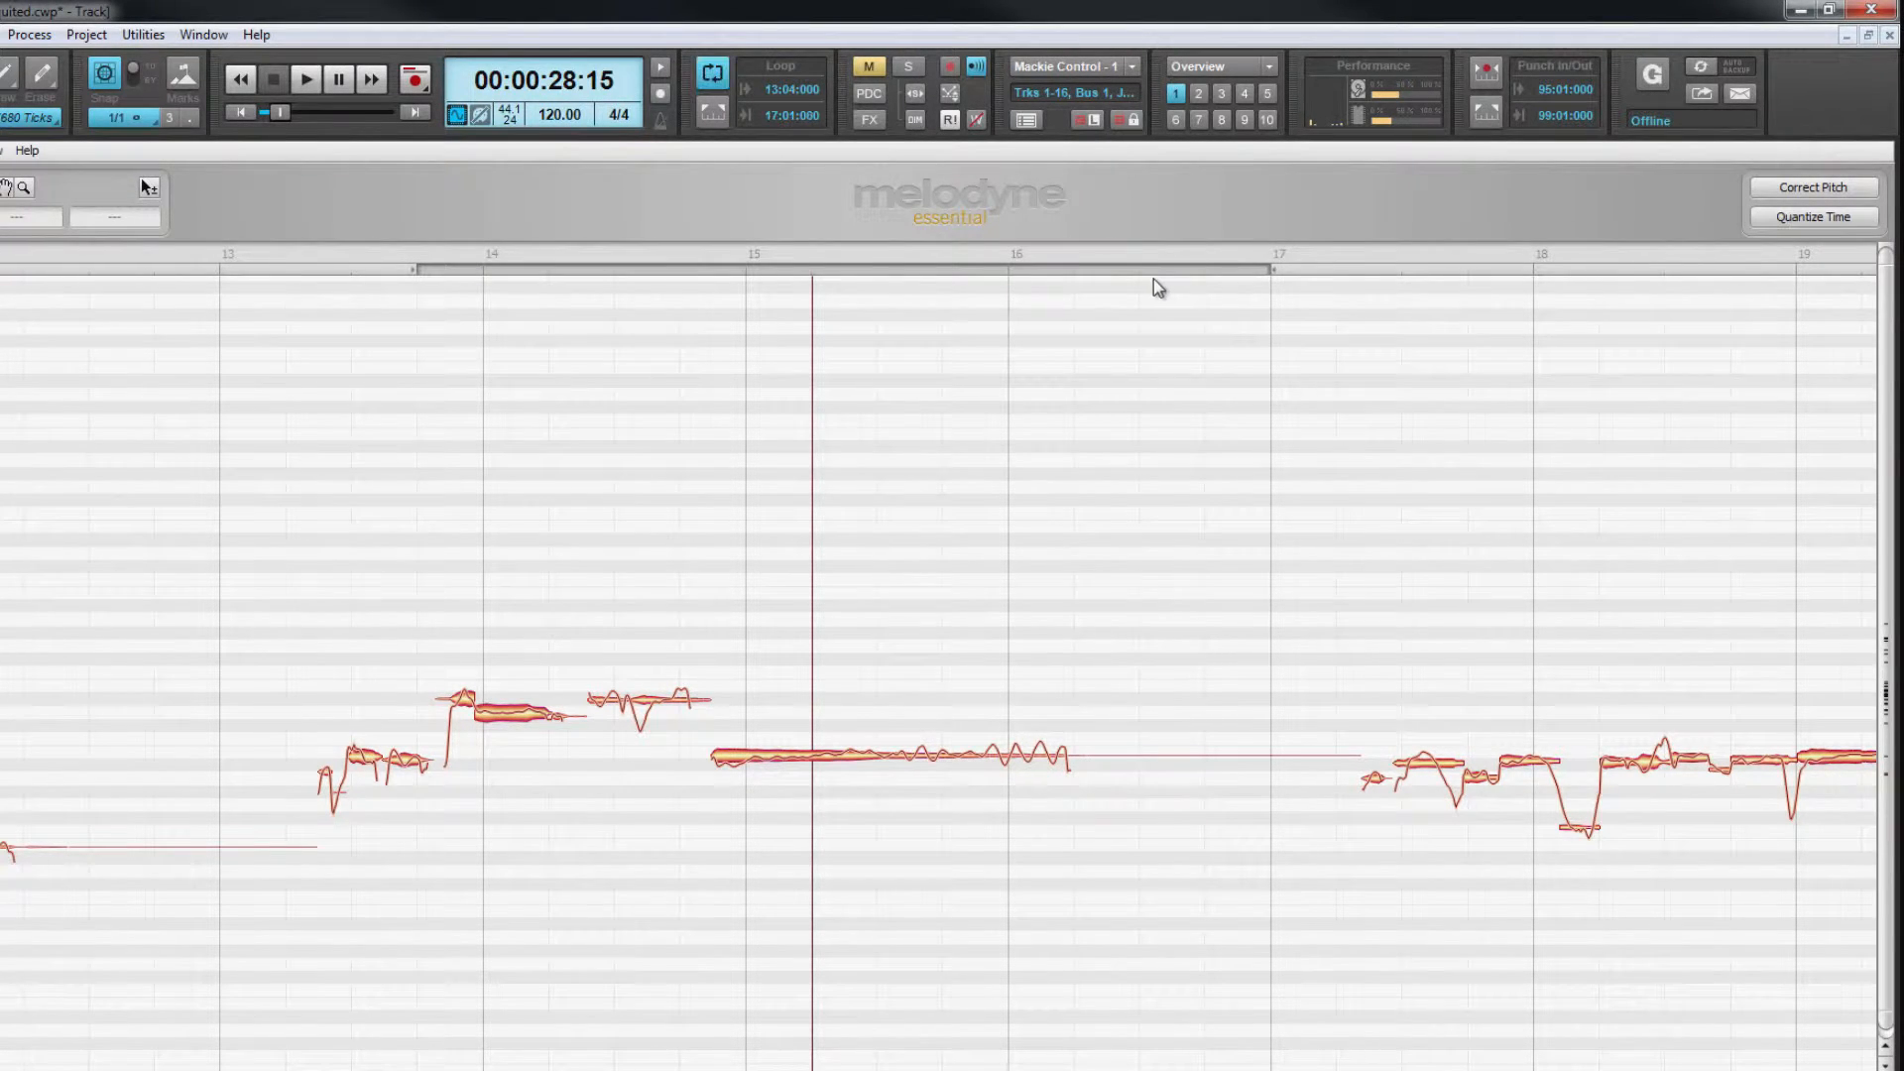
pyautogui.click(1131, 277)
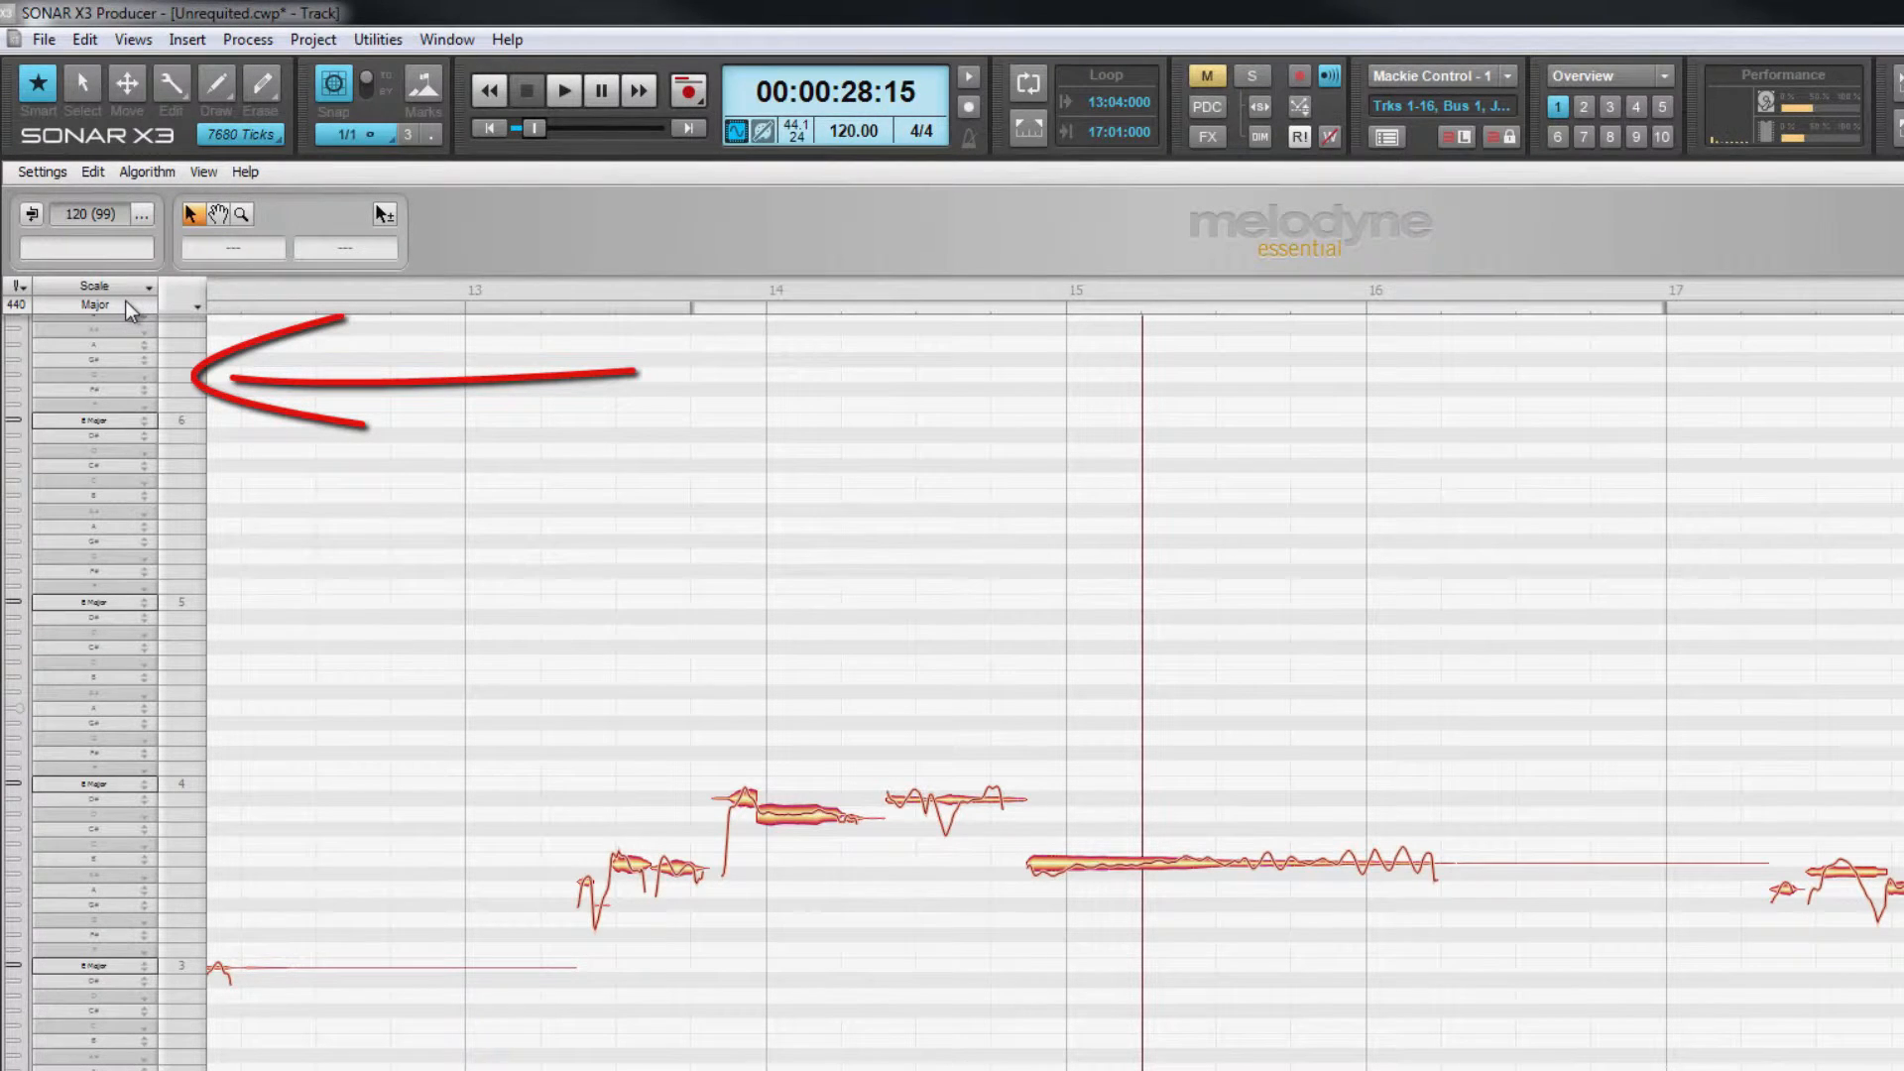
# Hide the Scales and Master Tuning rulers in the Melodyne editor, then show them again
pyautogui.click(176, 292)
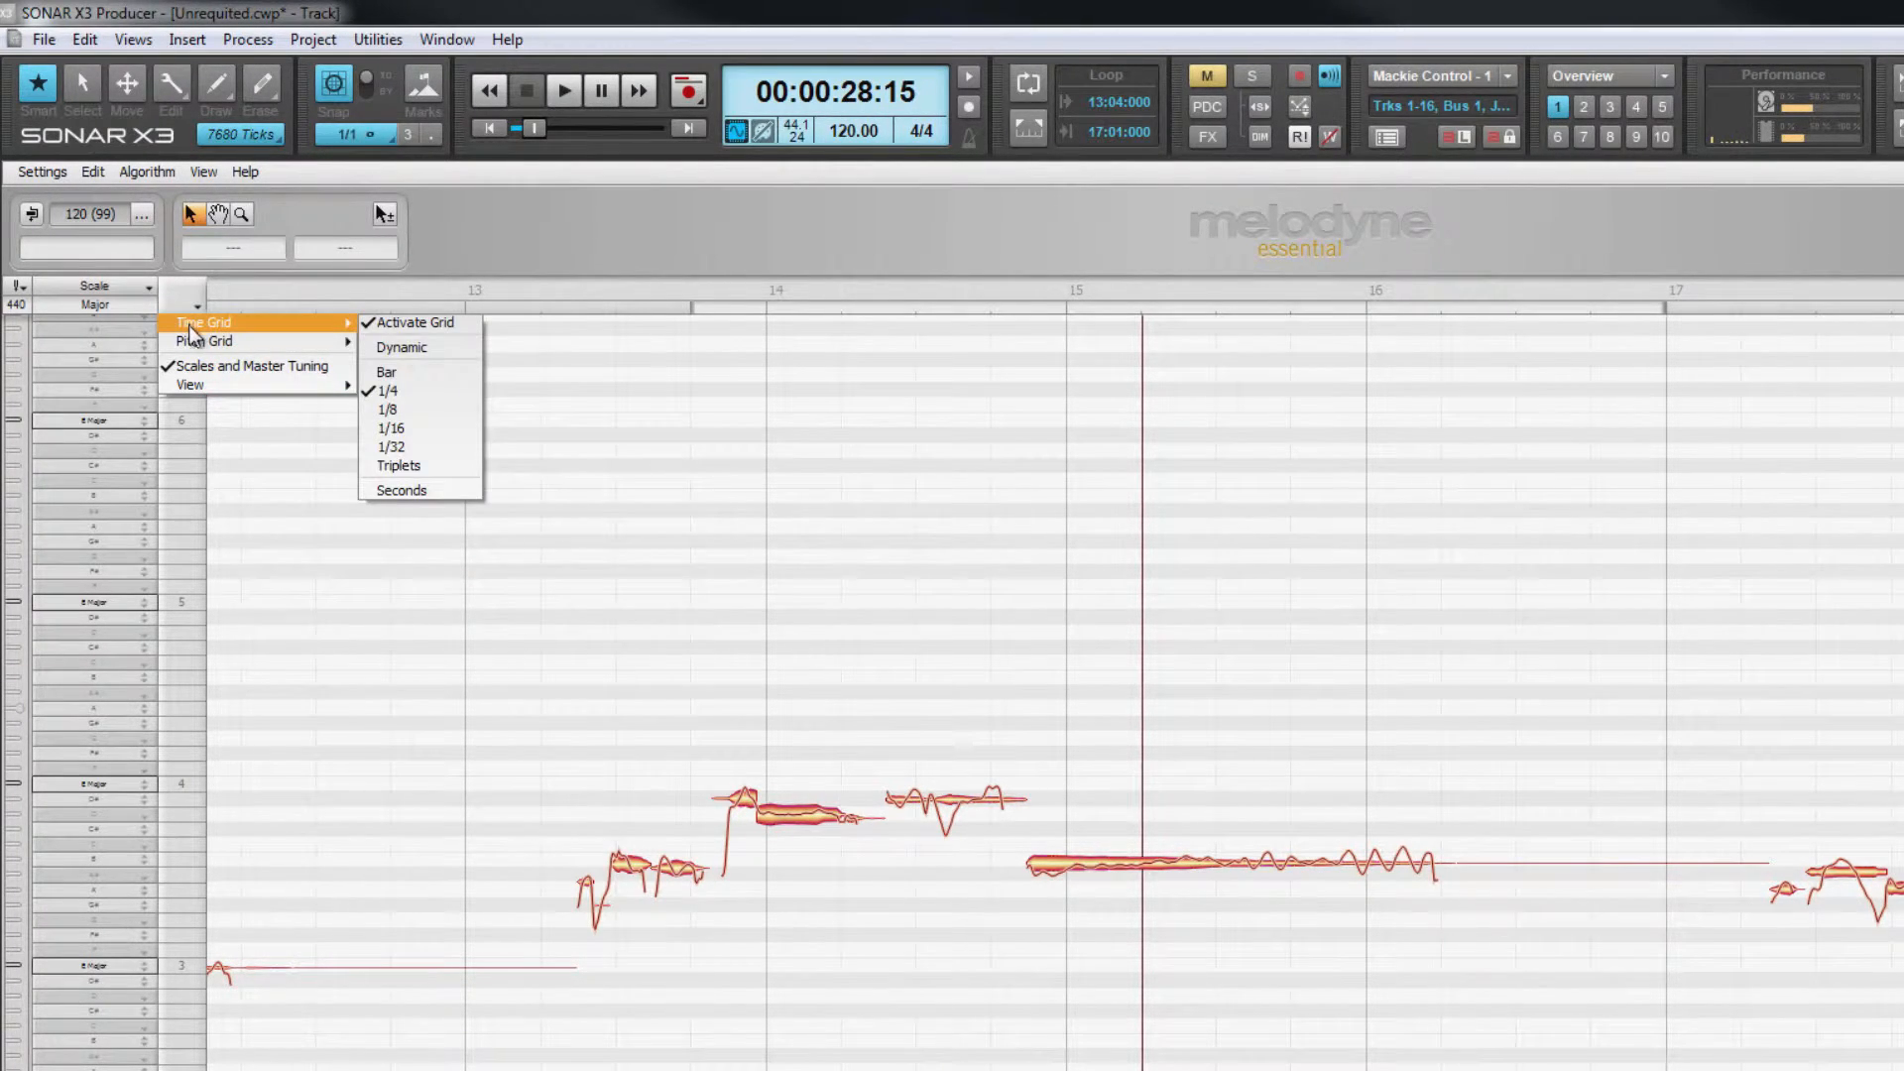
pyautogui.moveTo(196, 345)
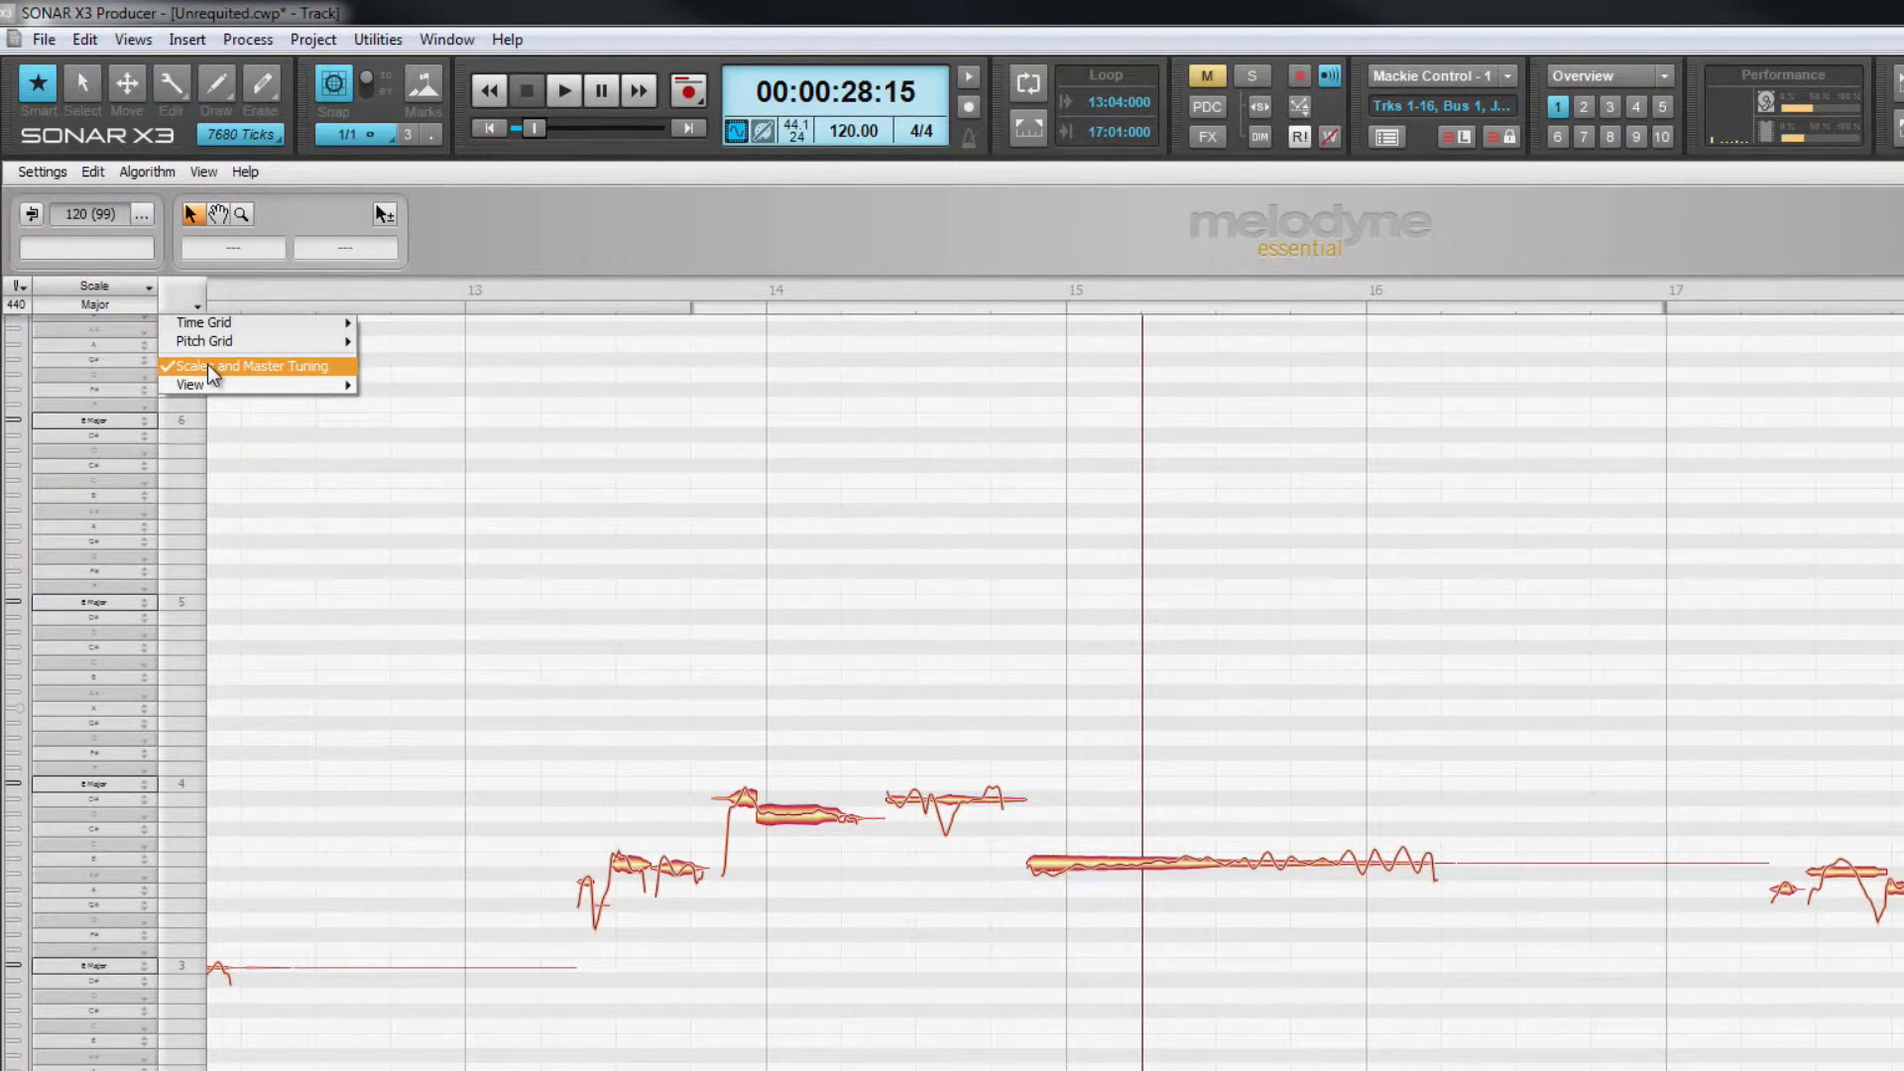
pyautogui.click(206, 365)
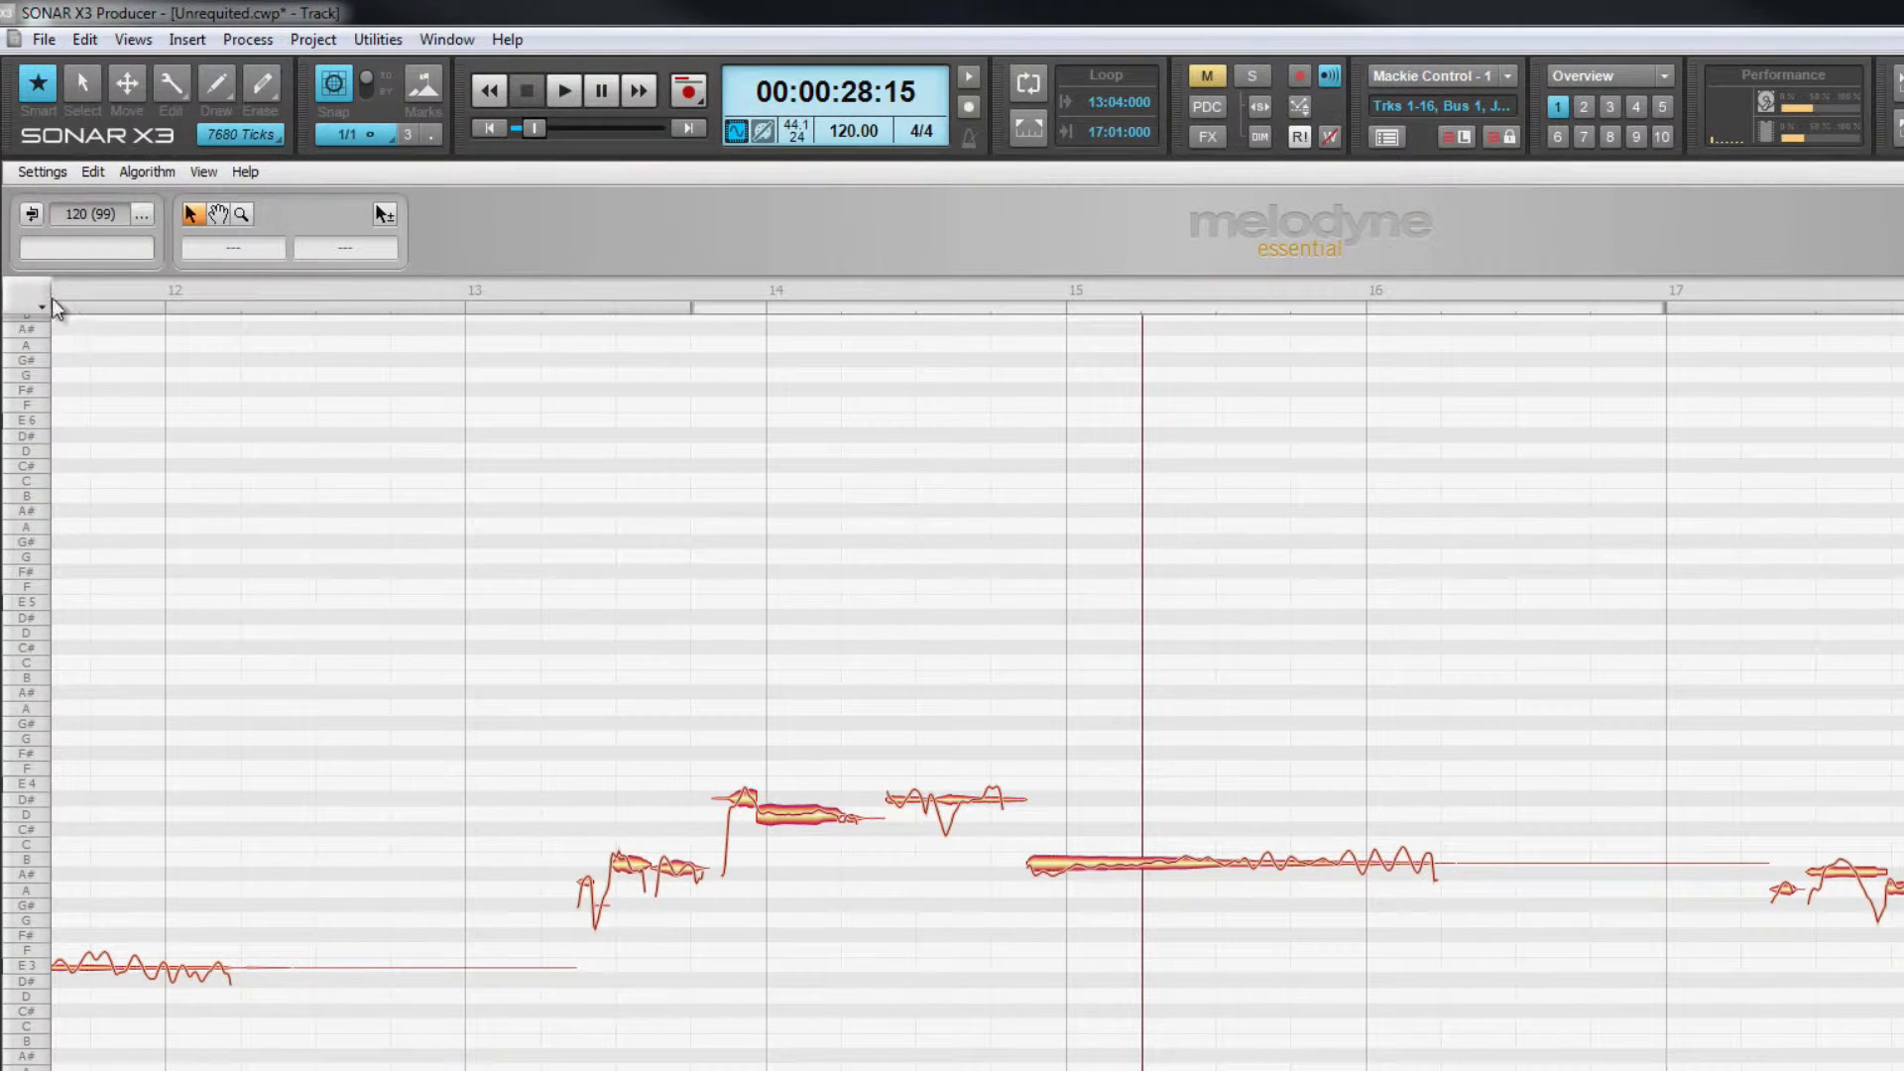
pyautogui.click(28, 299)
pyautogui.click(65, 365)
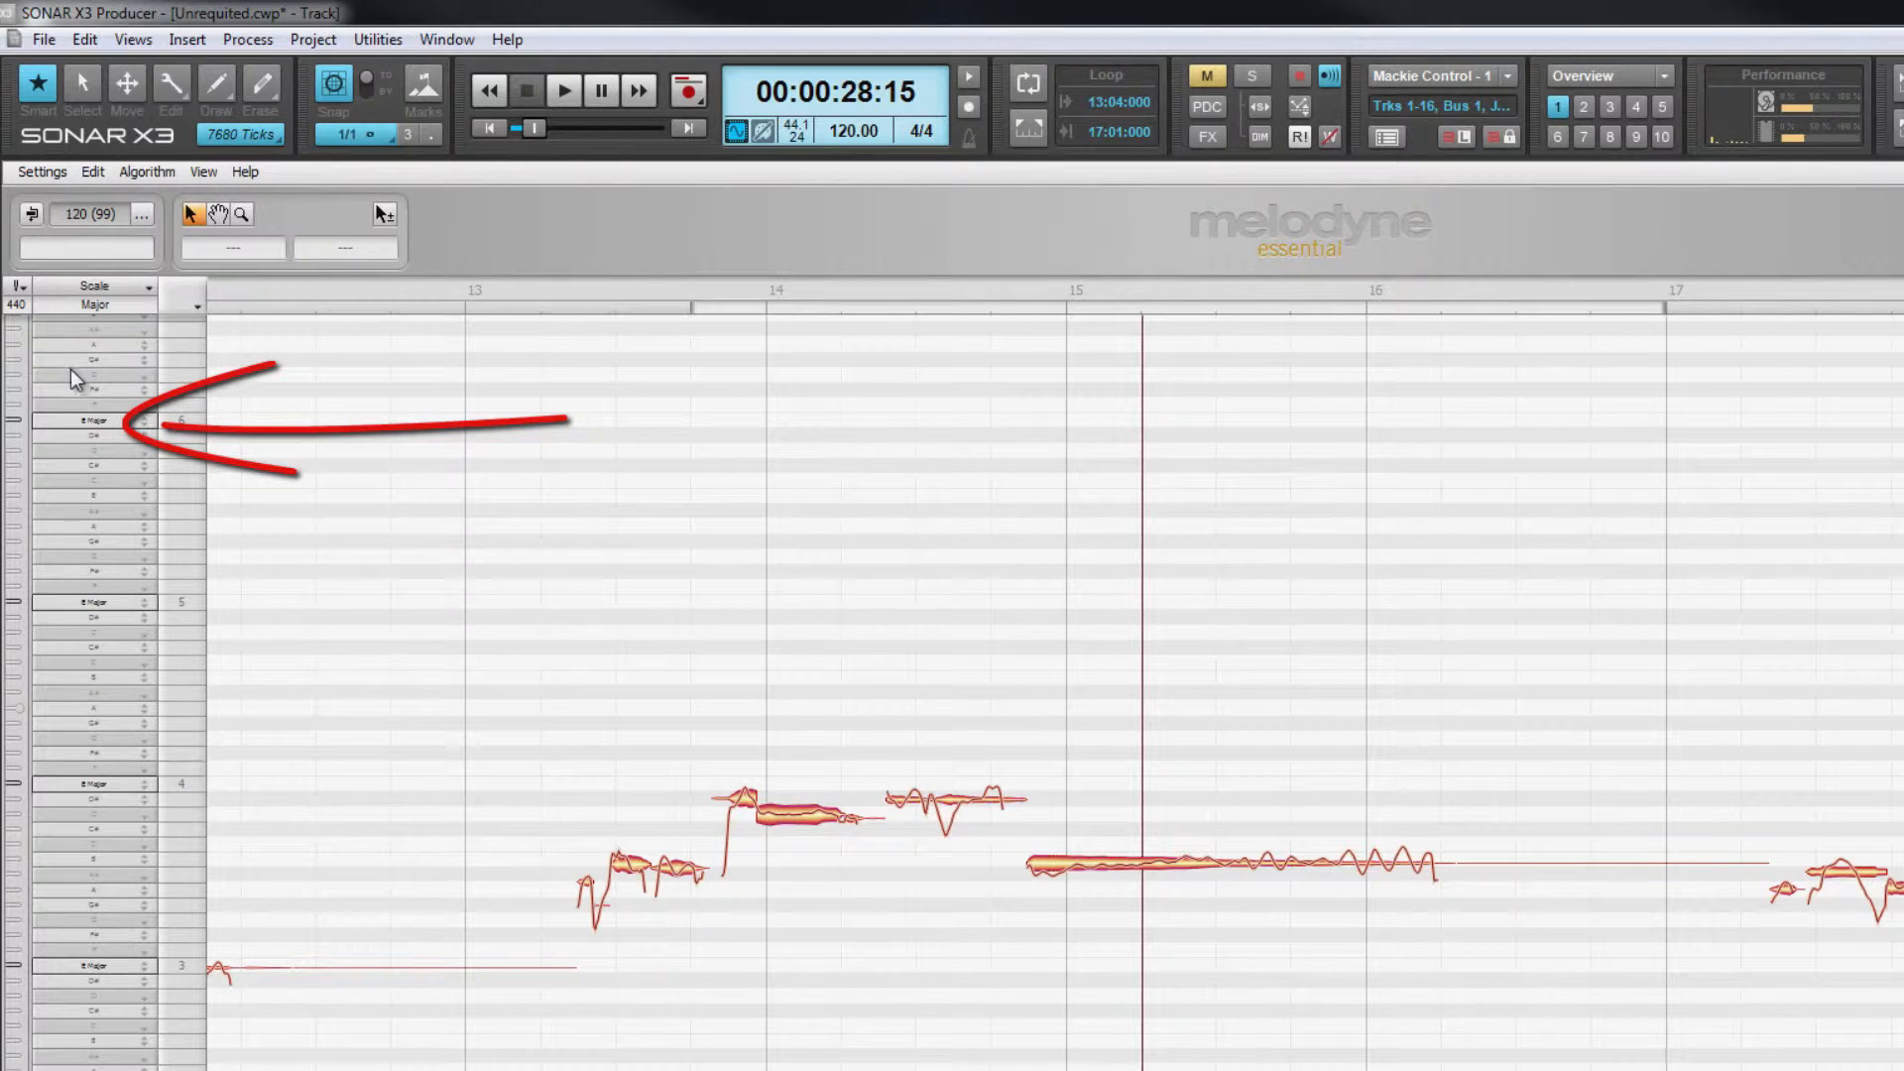
# Open the scale list for the F note, preview the Aeolian scale, and cancel without applying it
pyautogui.rightClick(107, 589)
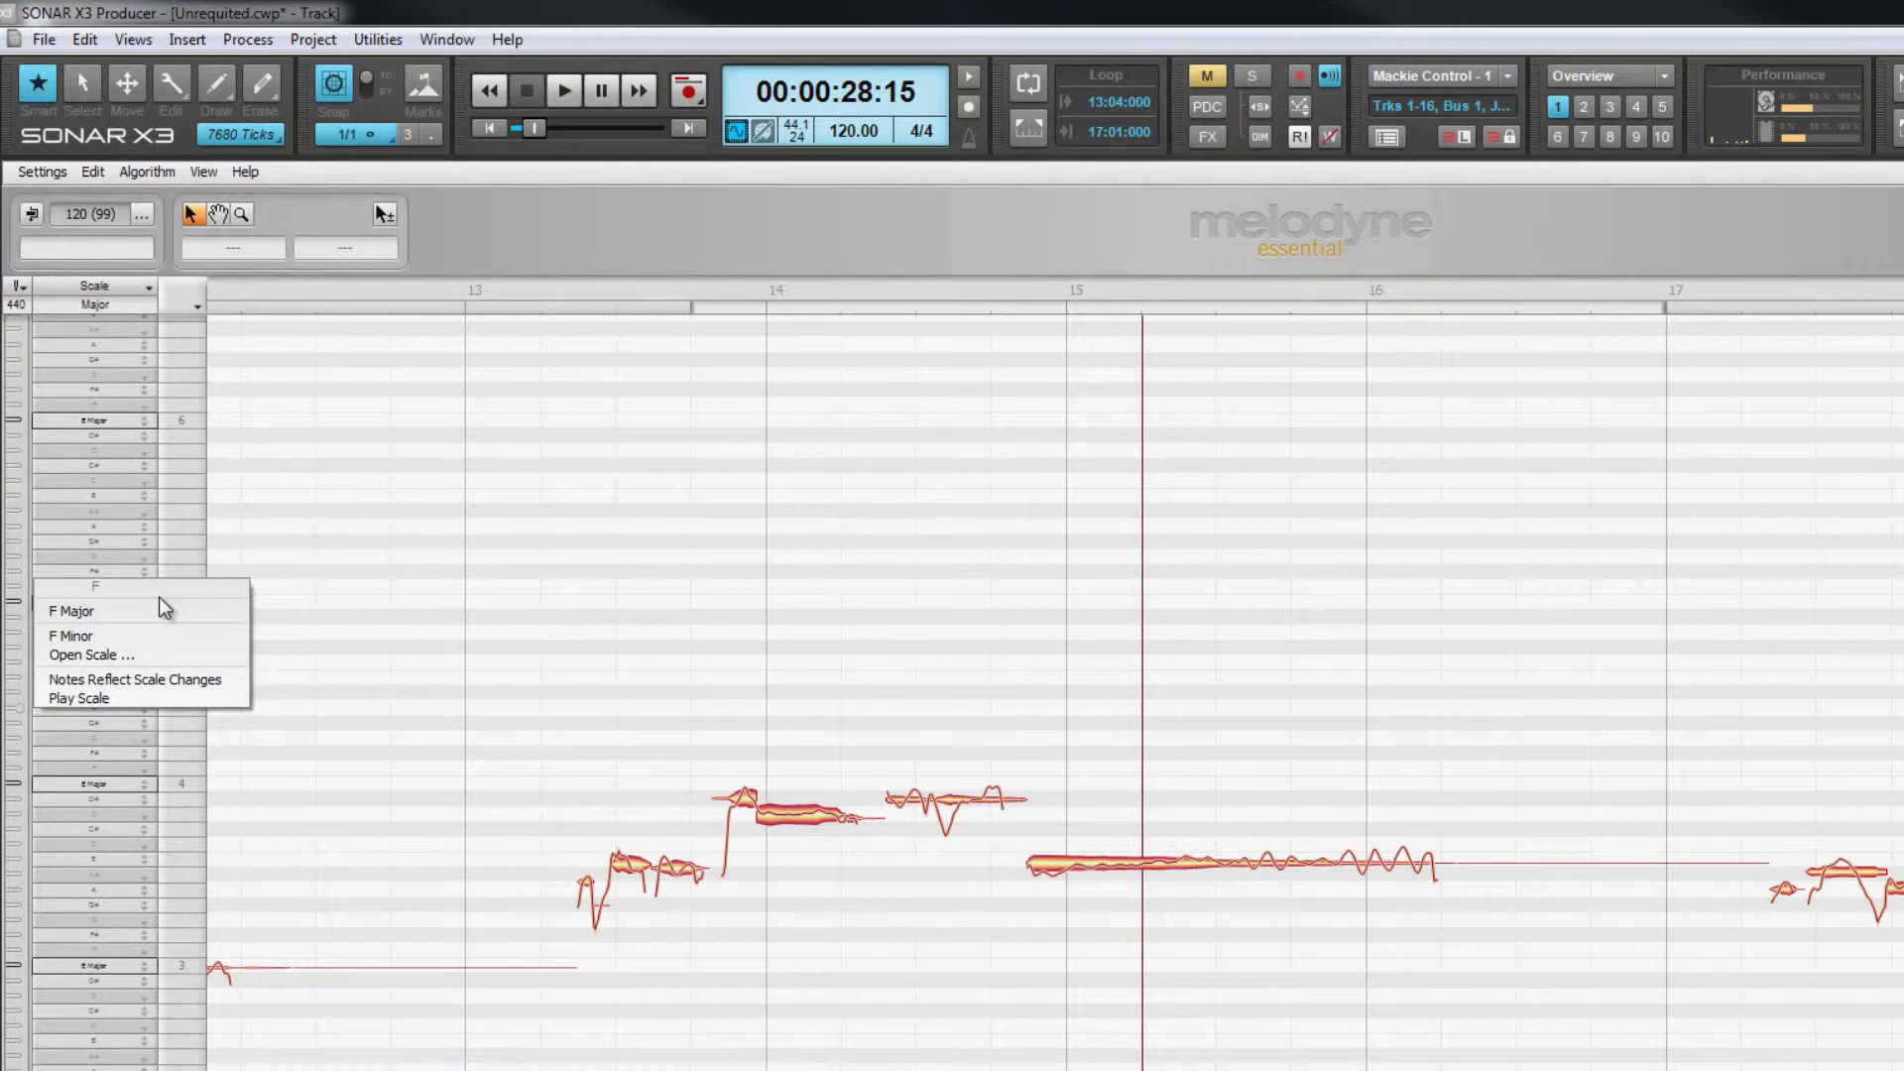
pyautogui.click(103, 657)
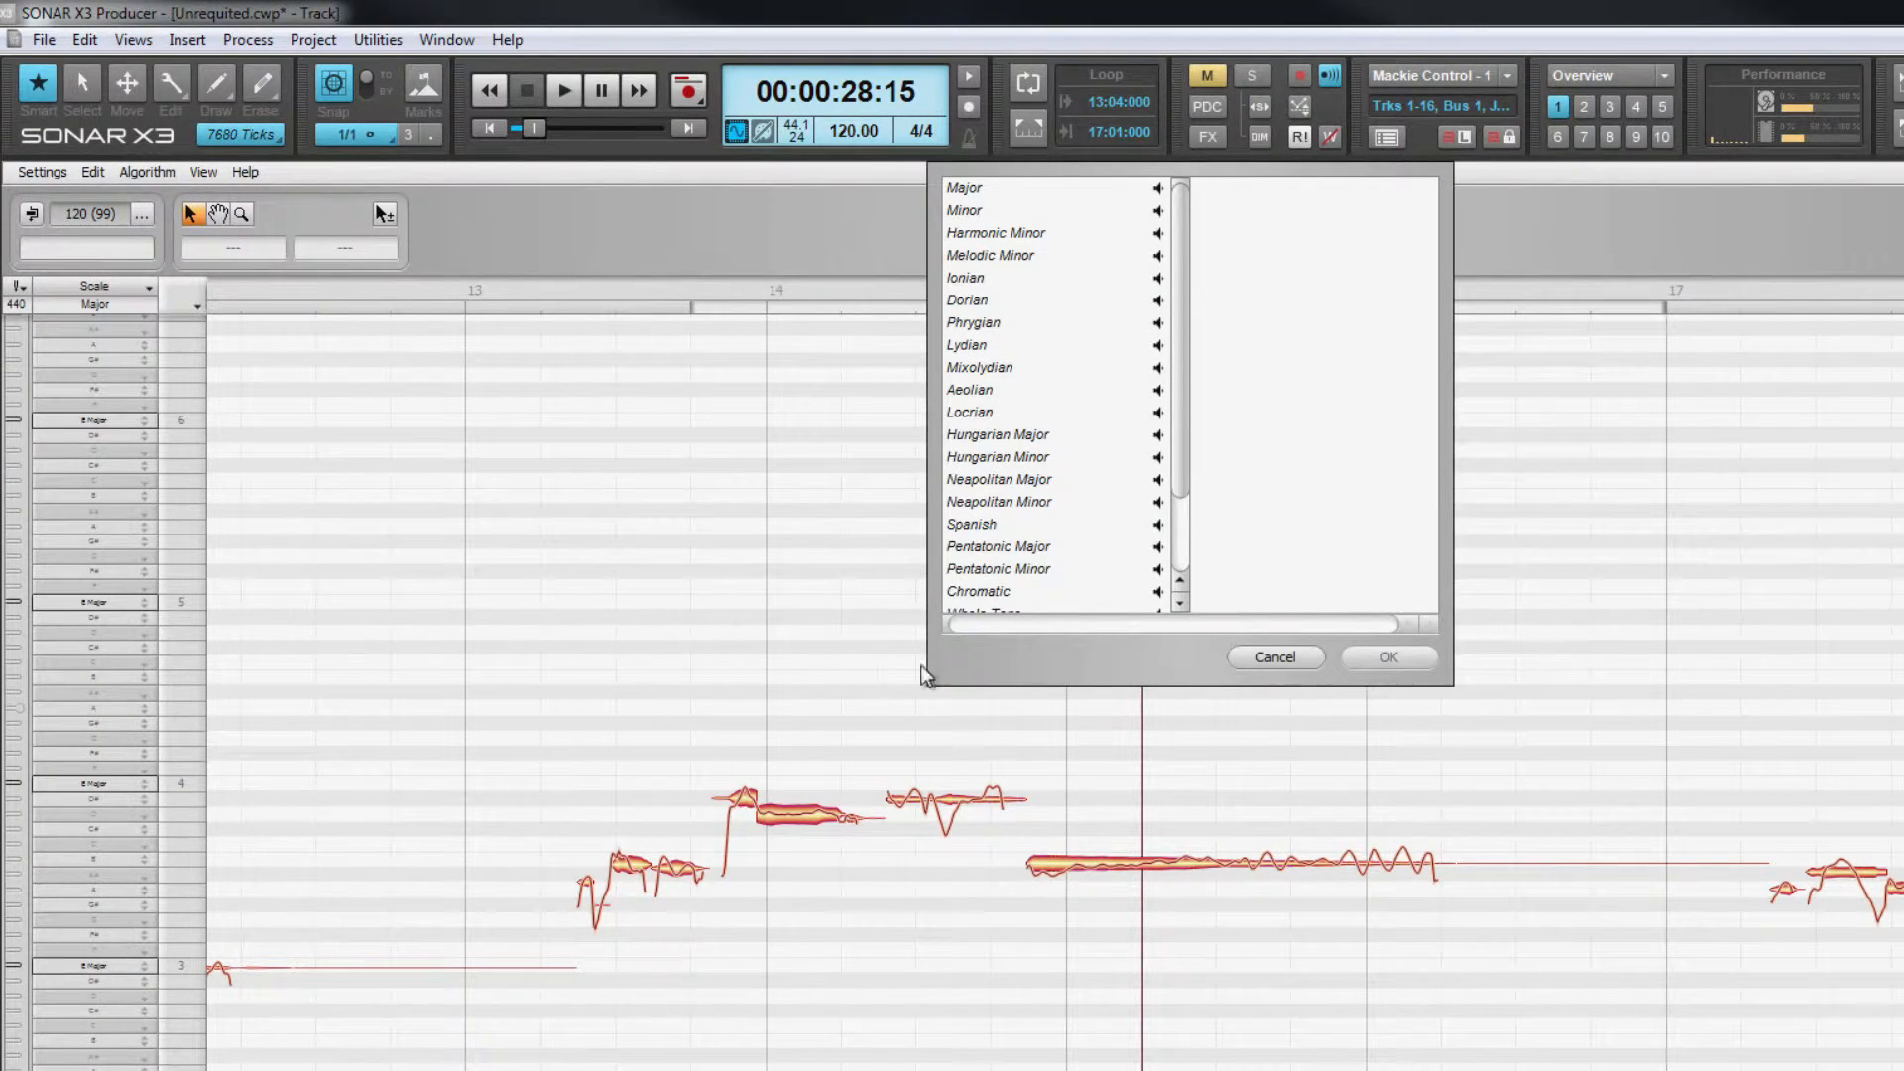
pyautogui.scroll(-2, 1181, 484)
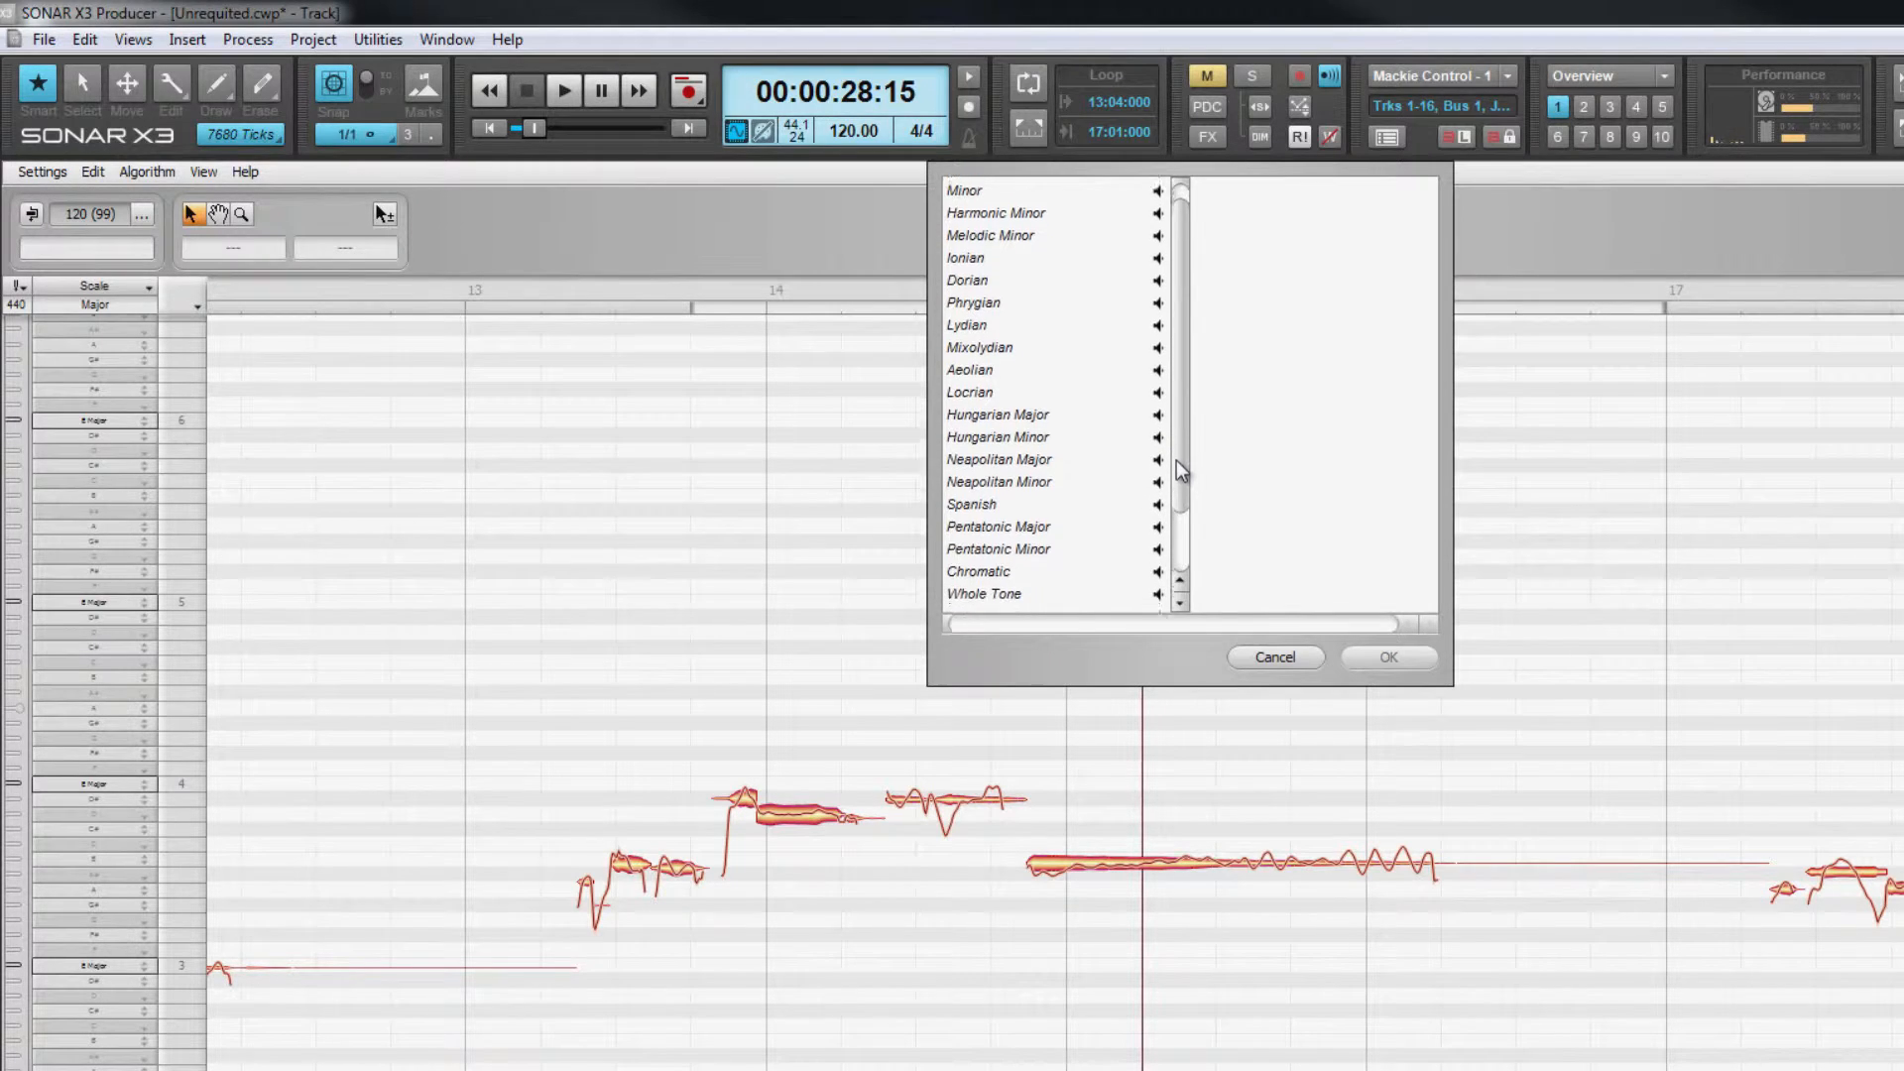
pyautogui.scroll(-3, 1182, 484)
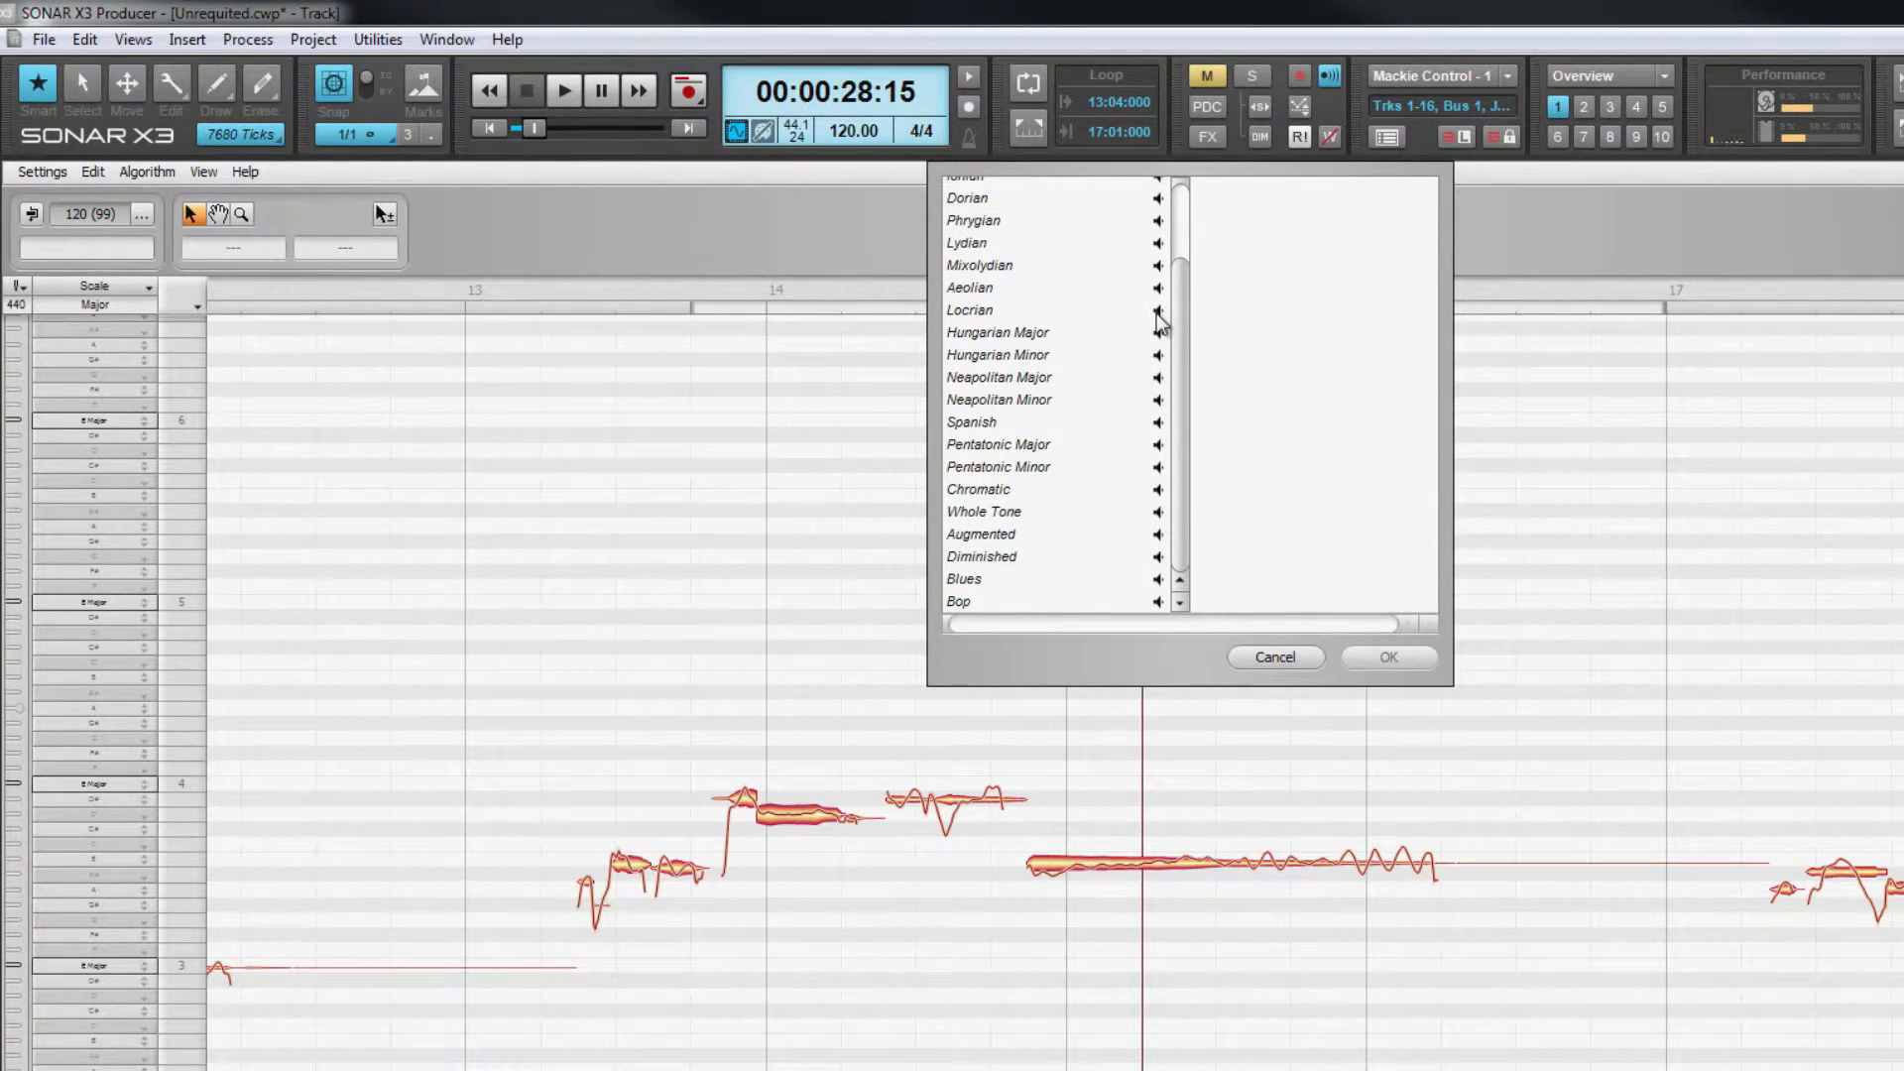
pyautogui.click(1158, 288)
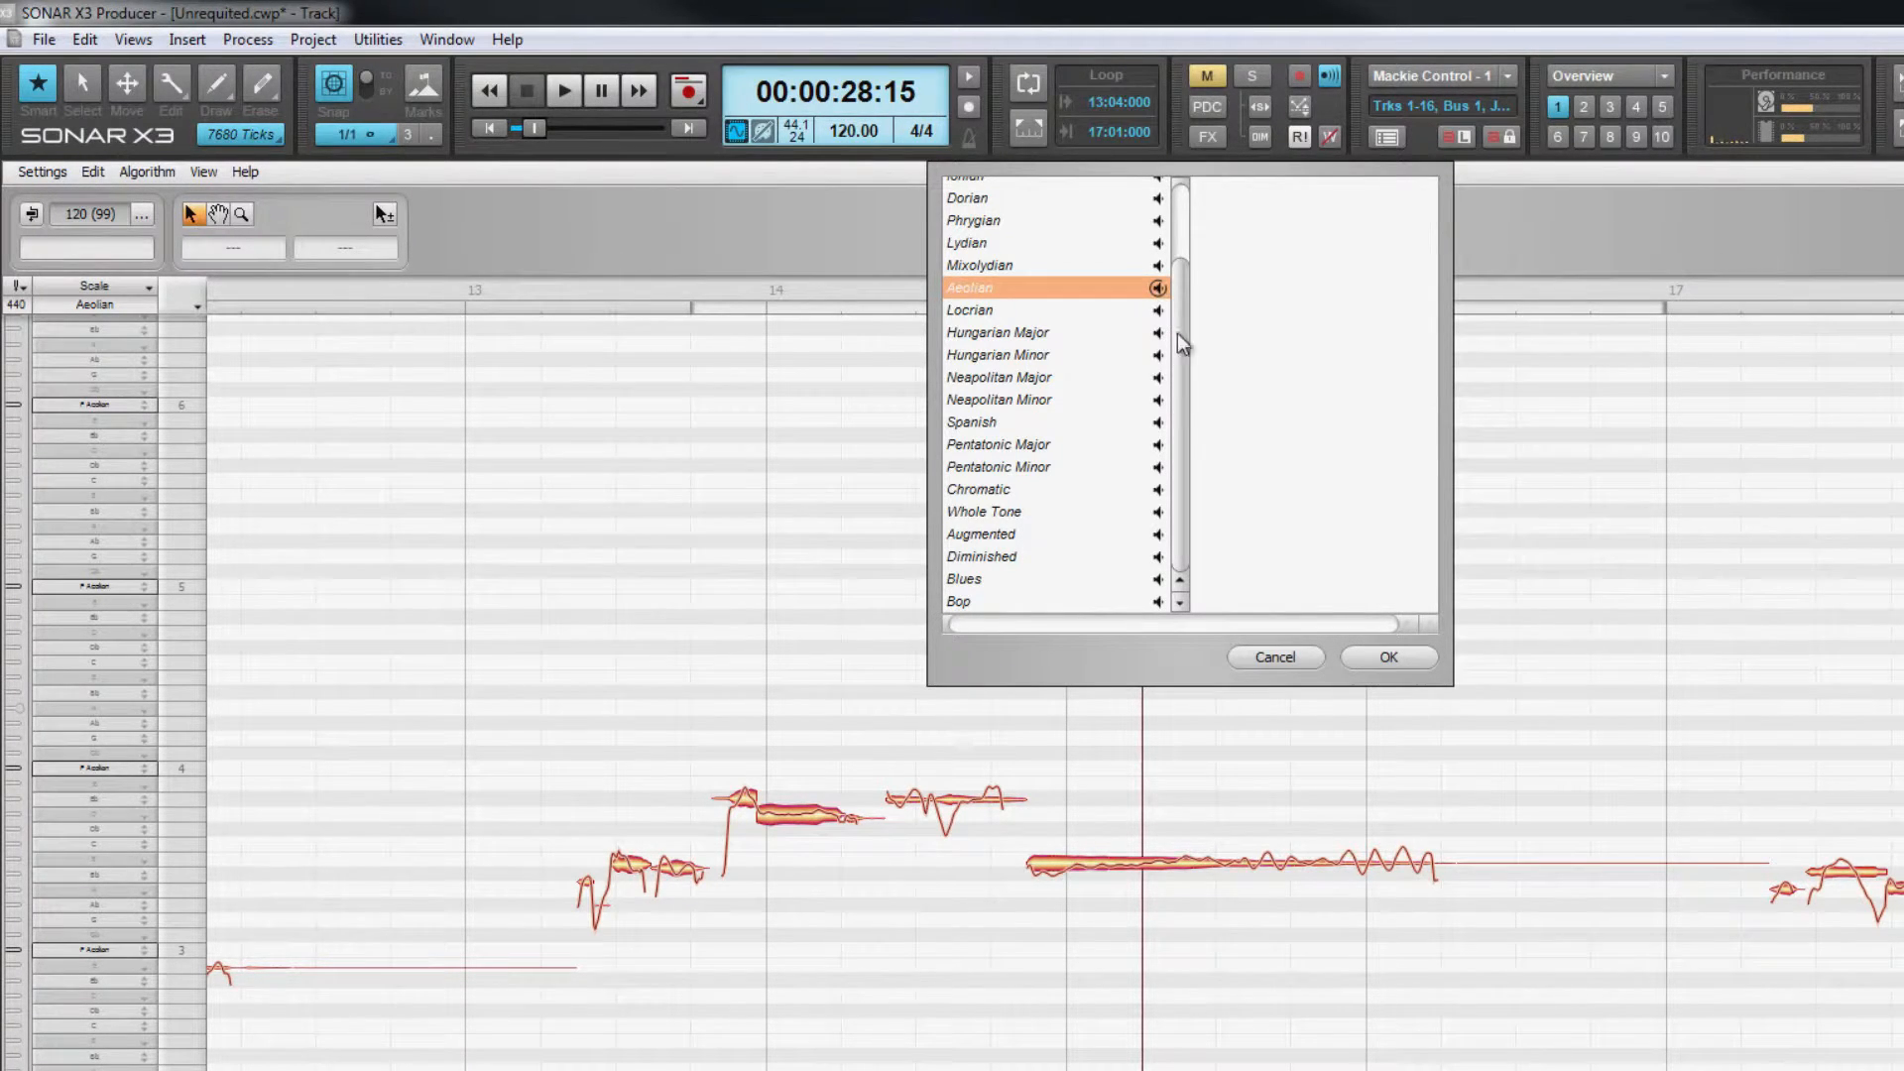
pyautogui.click(1290, 657)
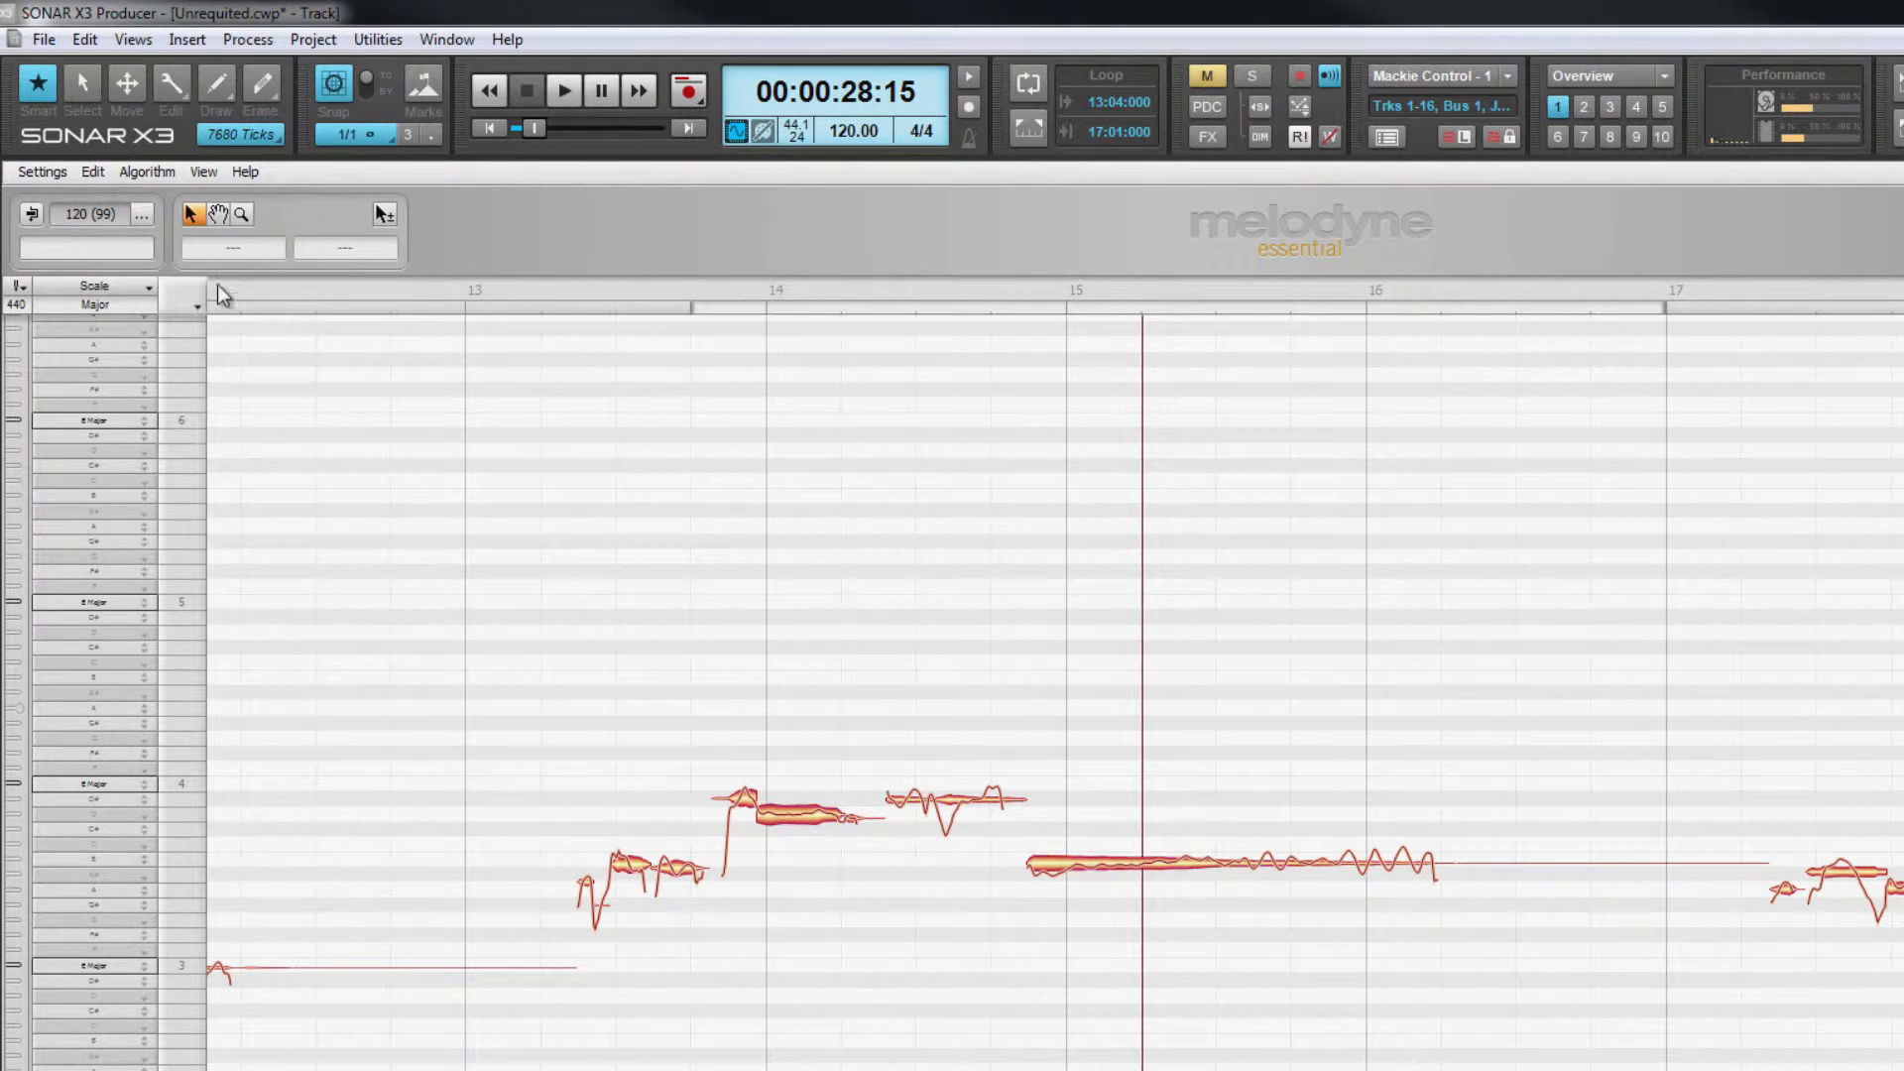
# Review the Pitch Grid and Time Grid options, then hide the Scales and Master Tuning rulers
pyautogui.rightClick(181, 297)
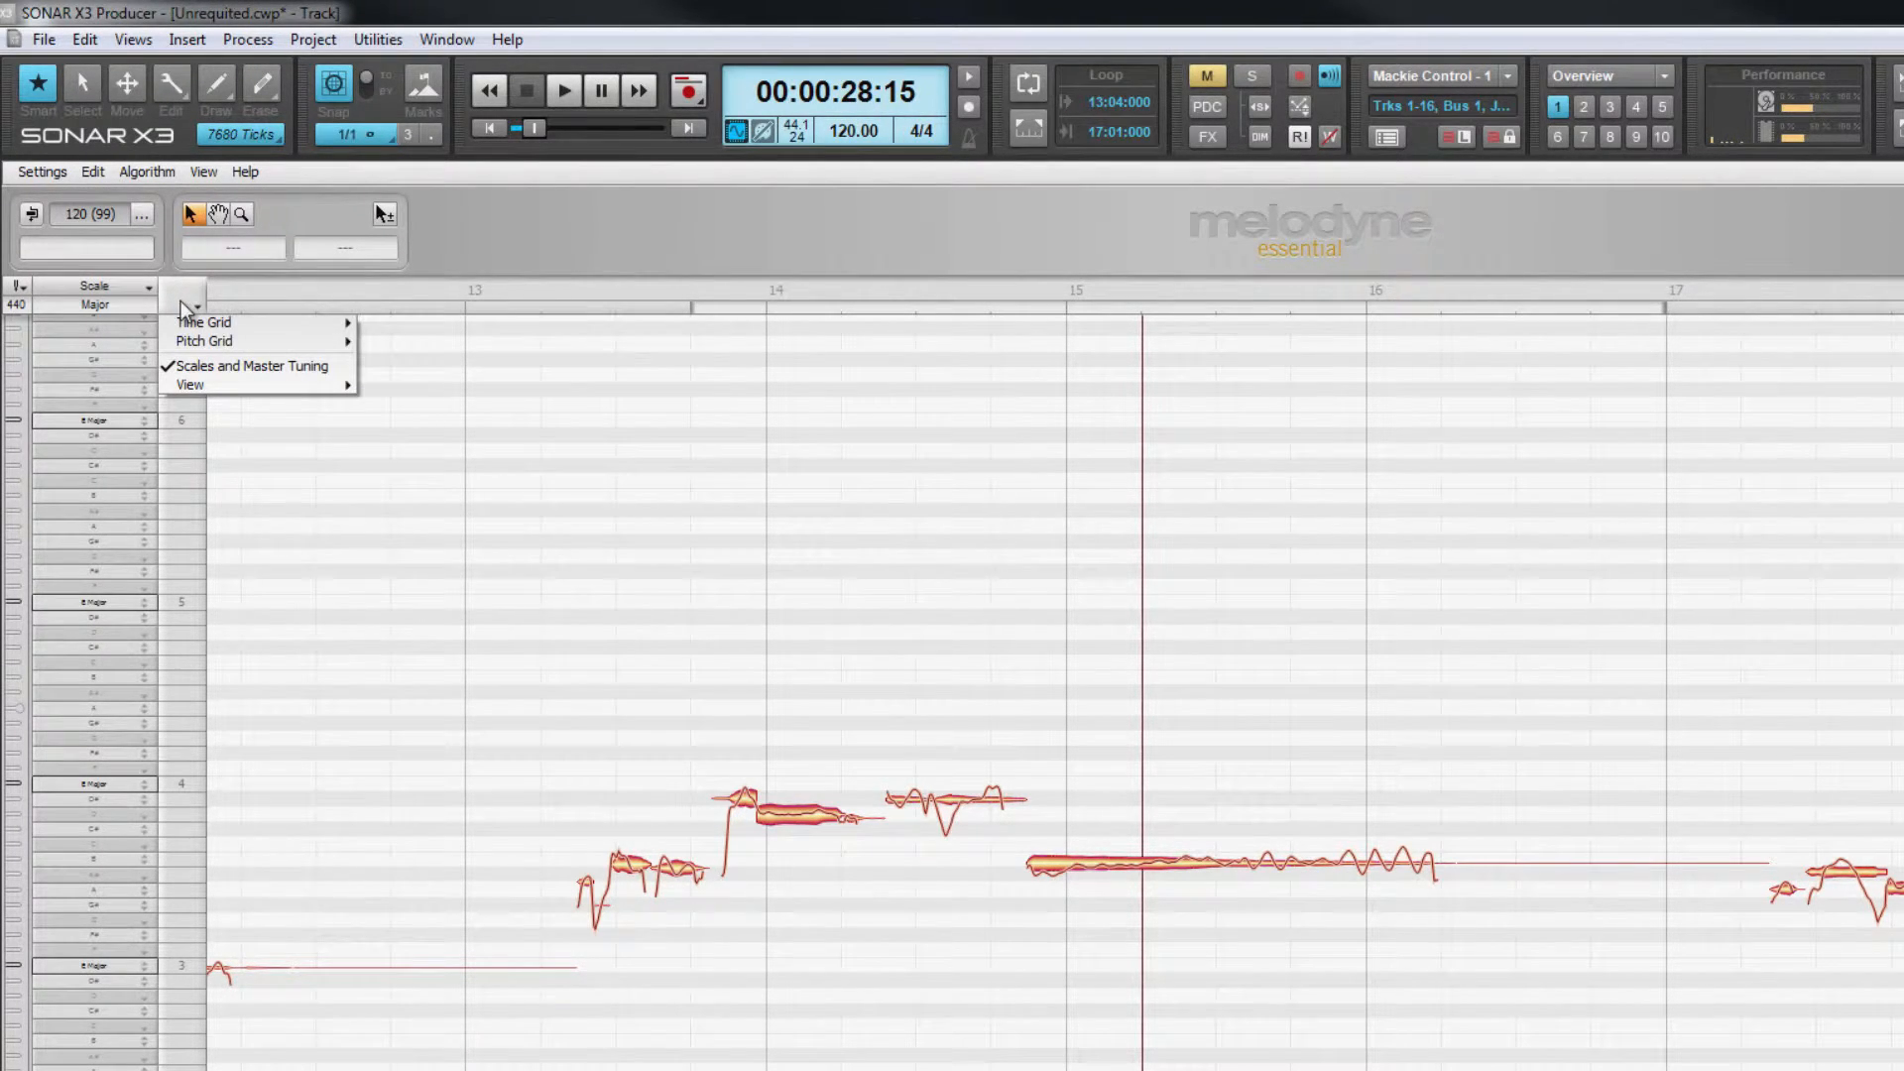
pyautogui.moveTo(177, 339)
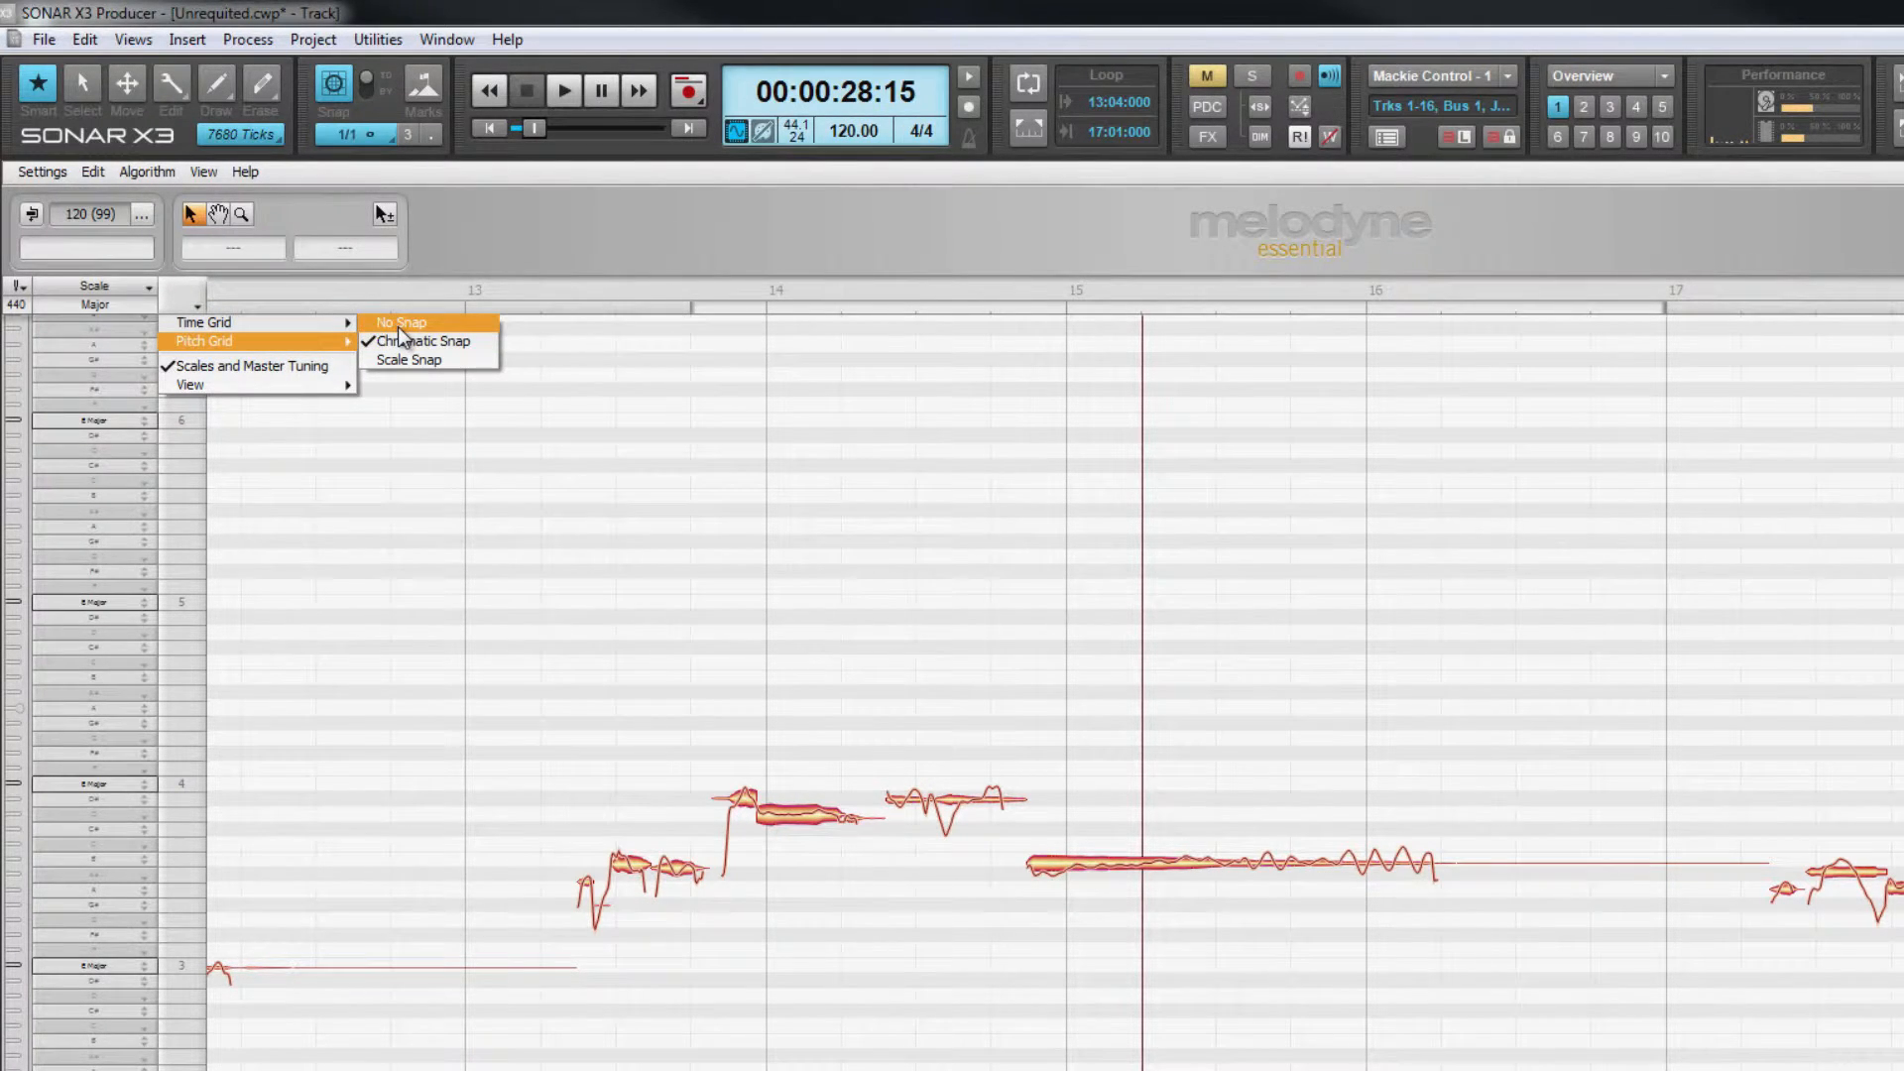
pyautogui.moveTo(189, 315)
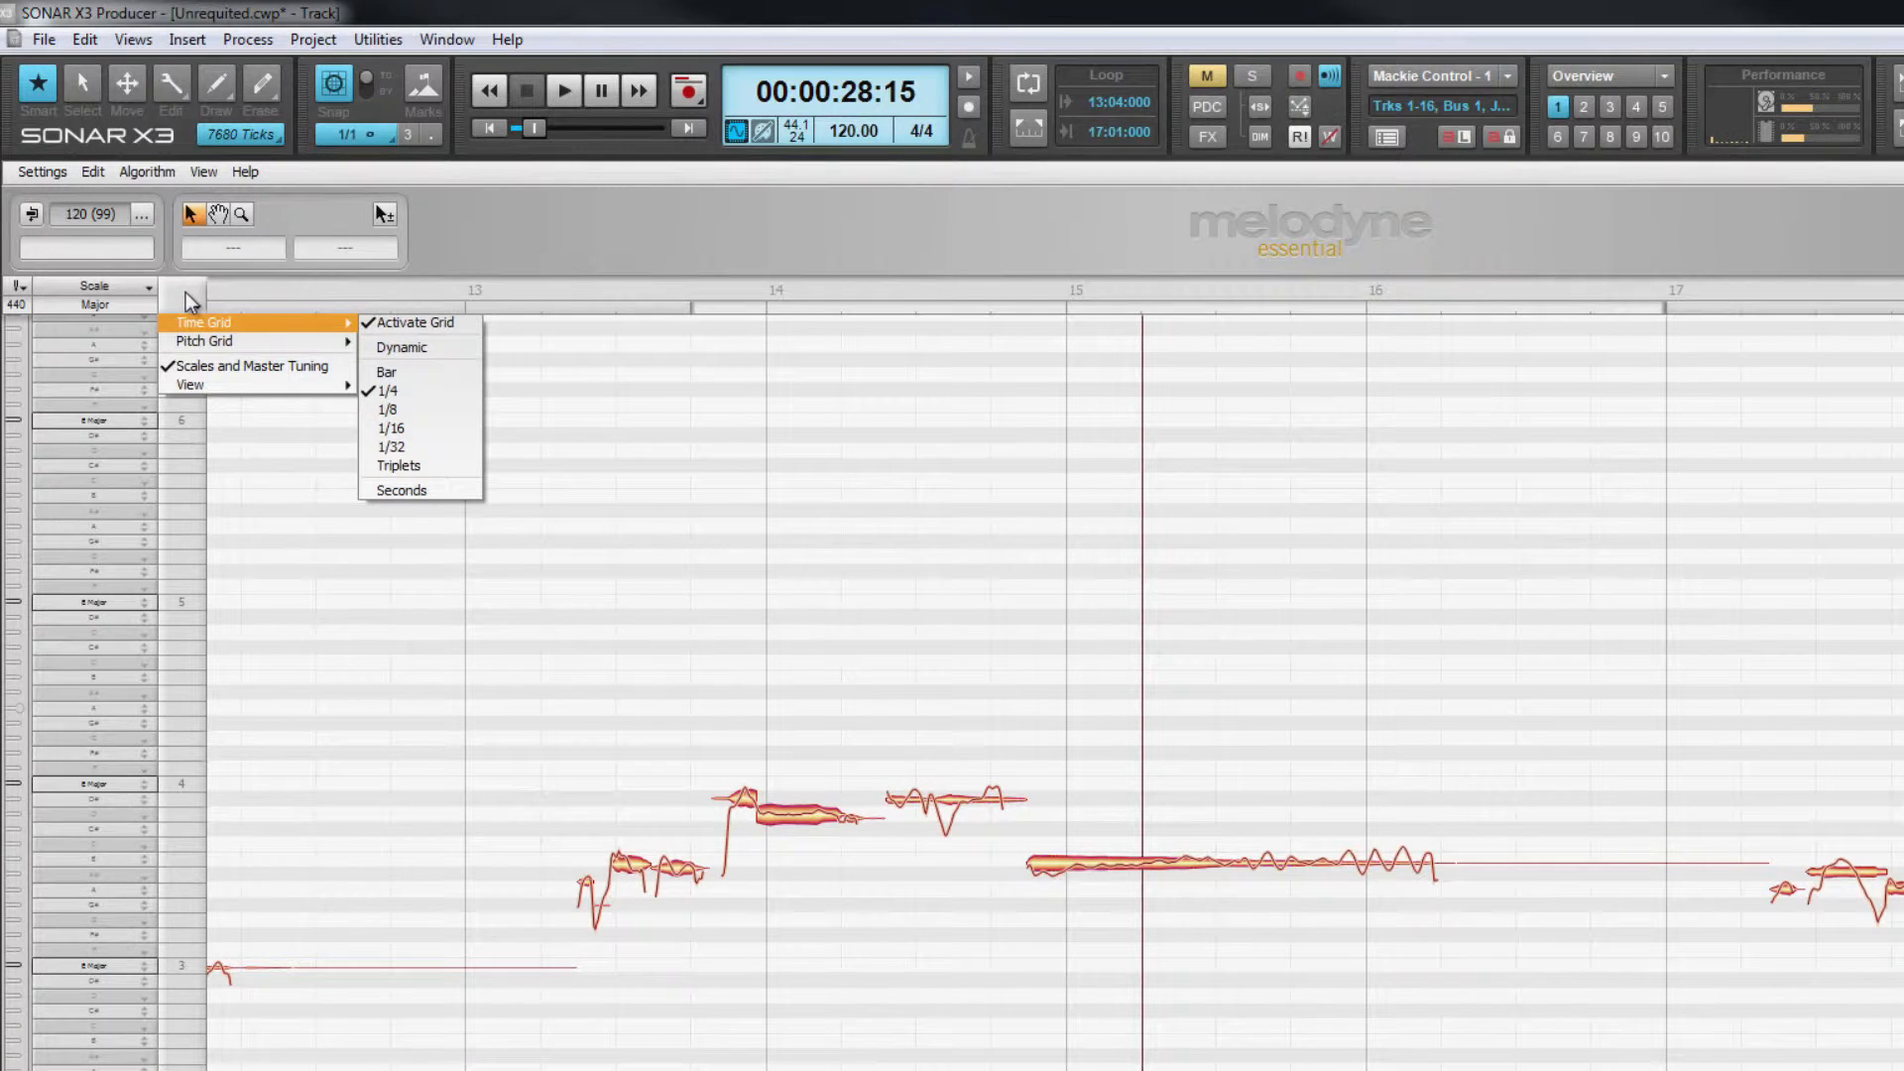
pyautogui.click(202, 365)
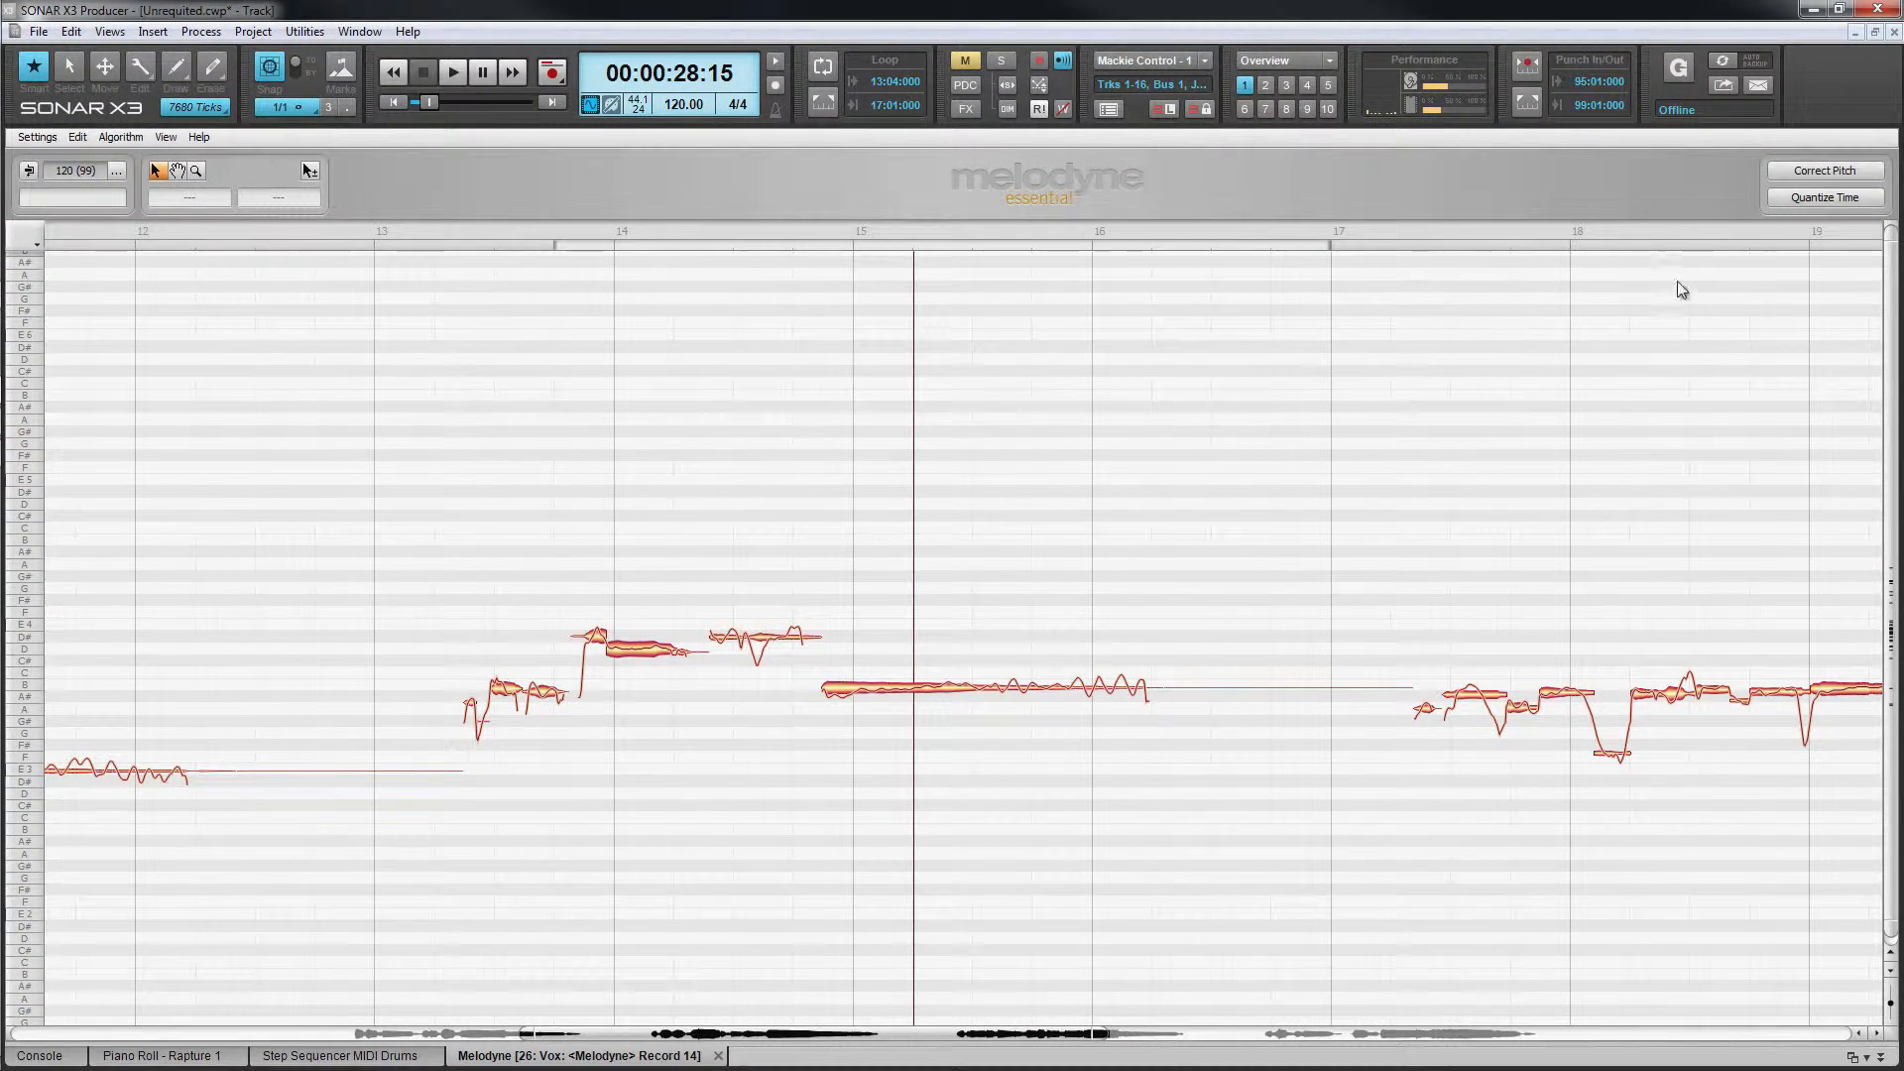
# Zoom and scroll the note view to bars 9 through 16, and enlarge the note blobs
pyautogui.moveTo(1890, 233); pyautogui.dragTo(1895, 541)
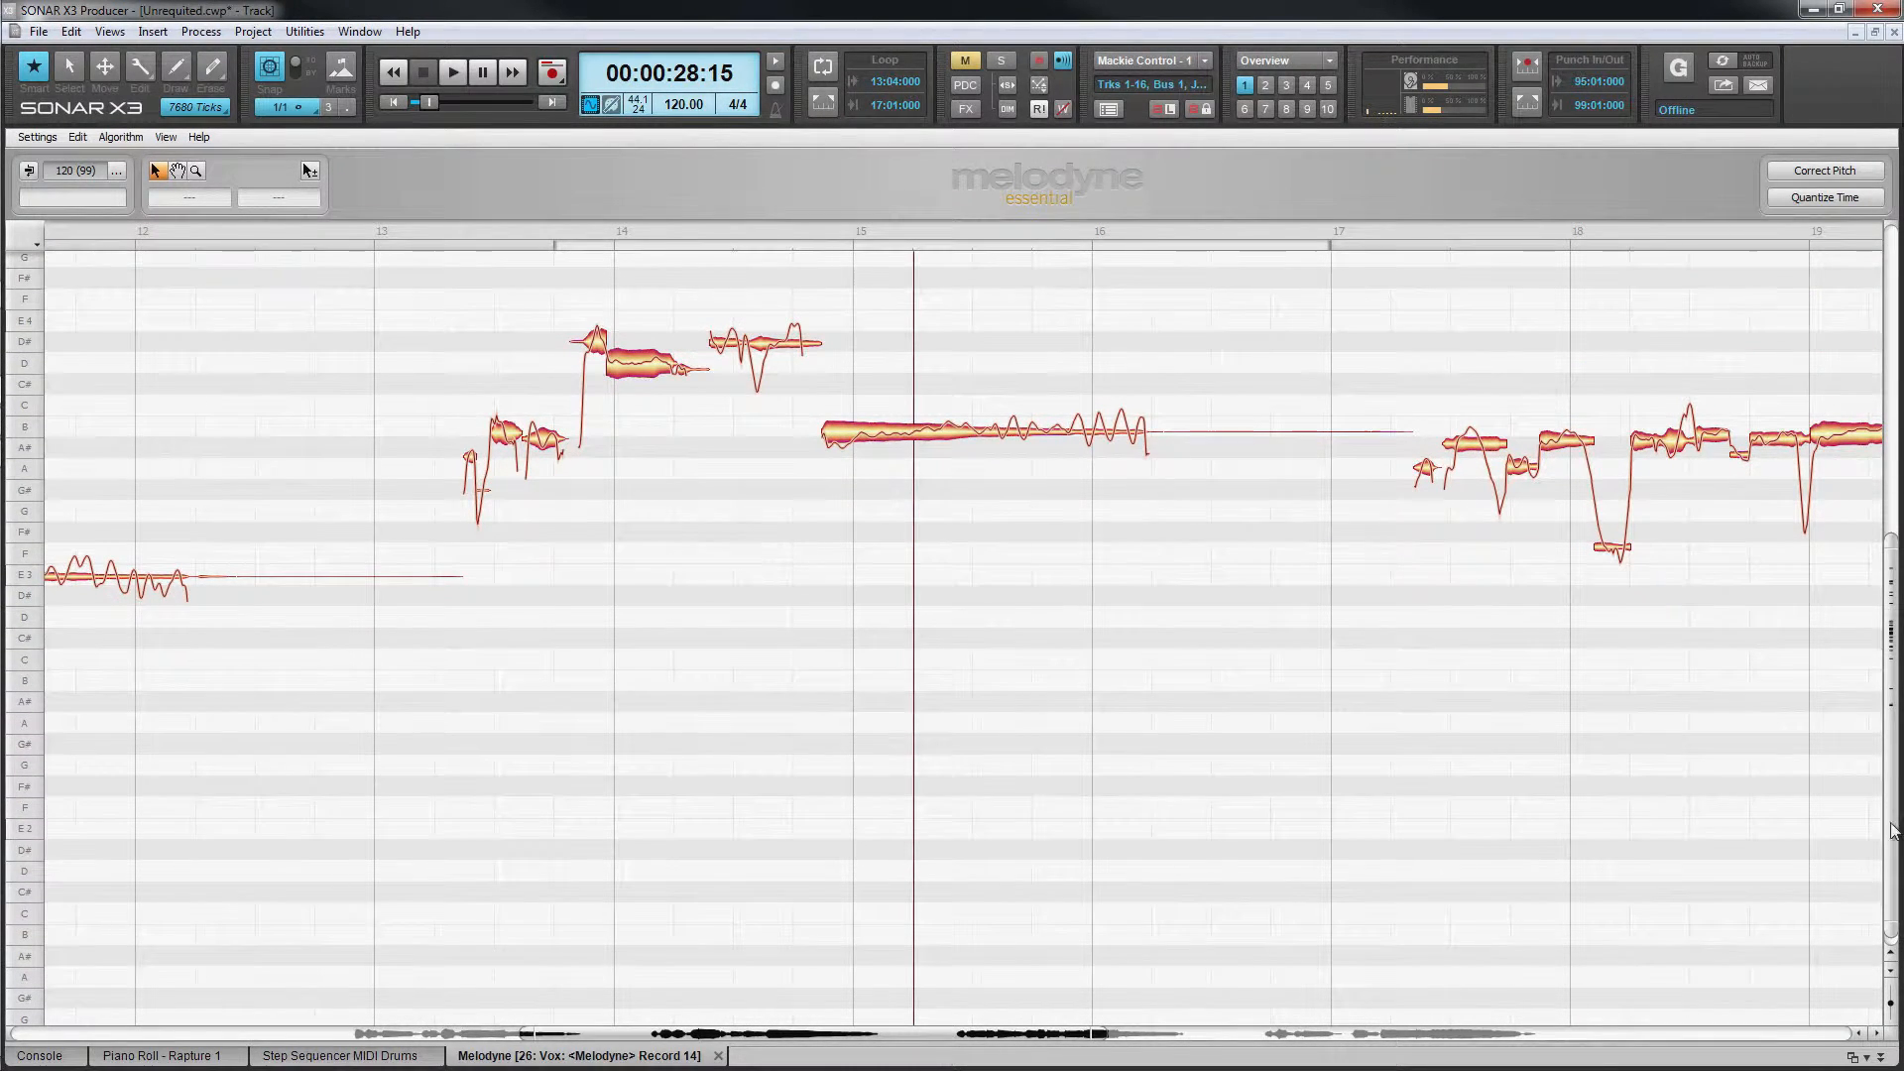
pyautogui.moveTo(1892, 933); pyautogui.dragTo(1467, 924)
pyautogui.moveTo(937, 1037); pyautogui.dragTo(702, 1038)
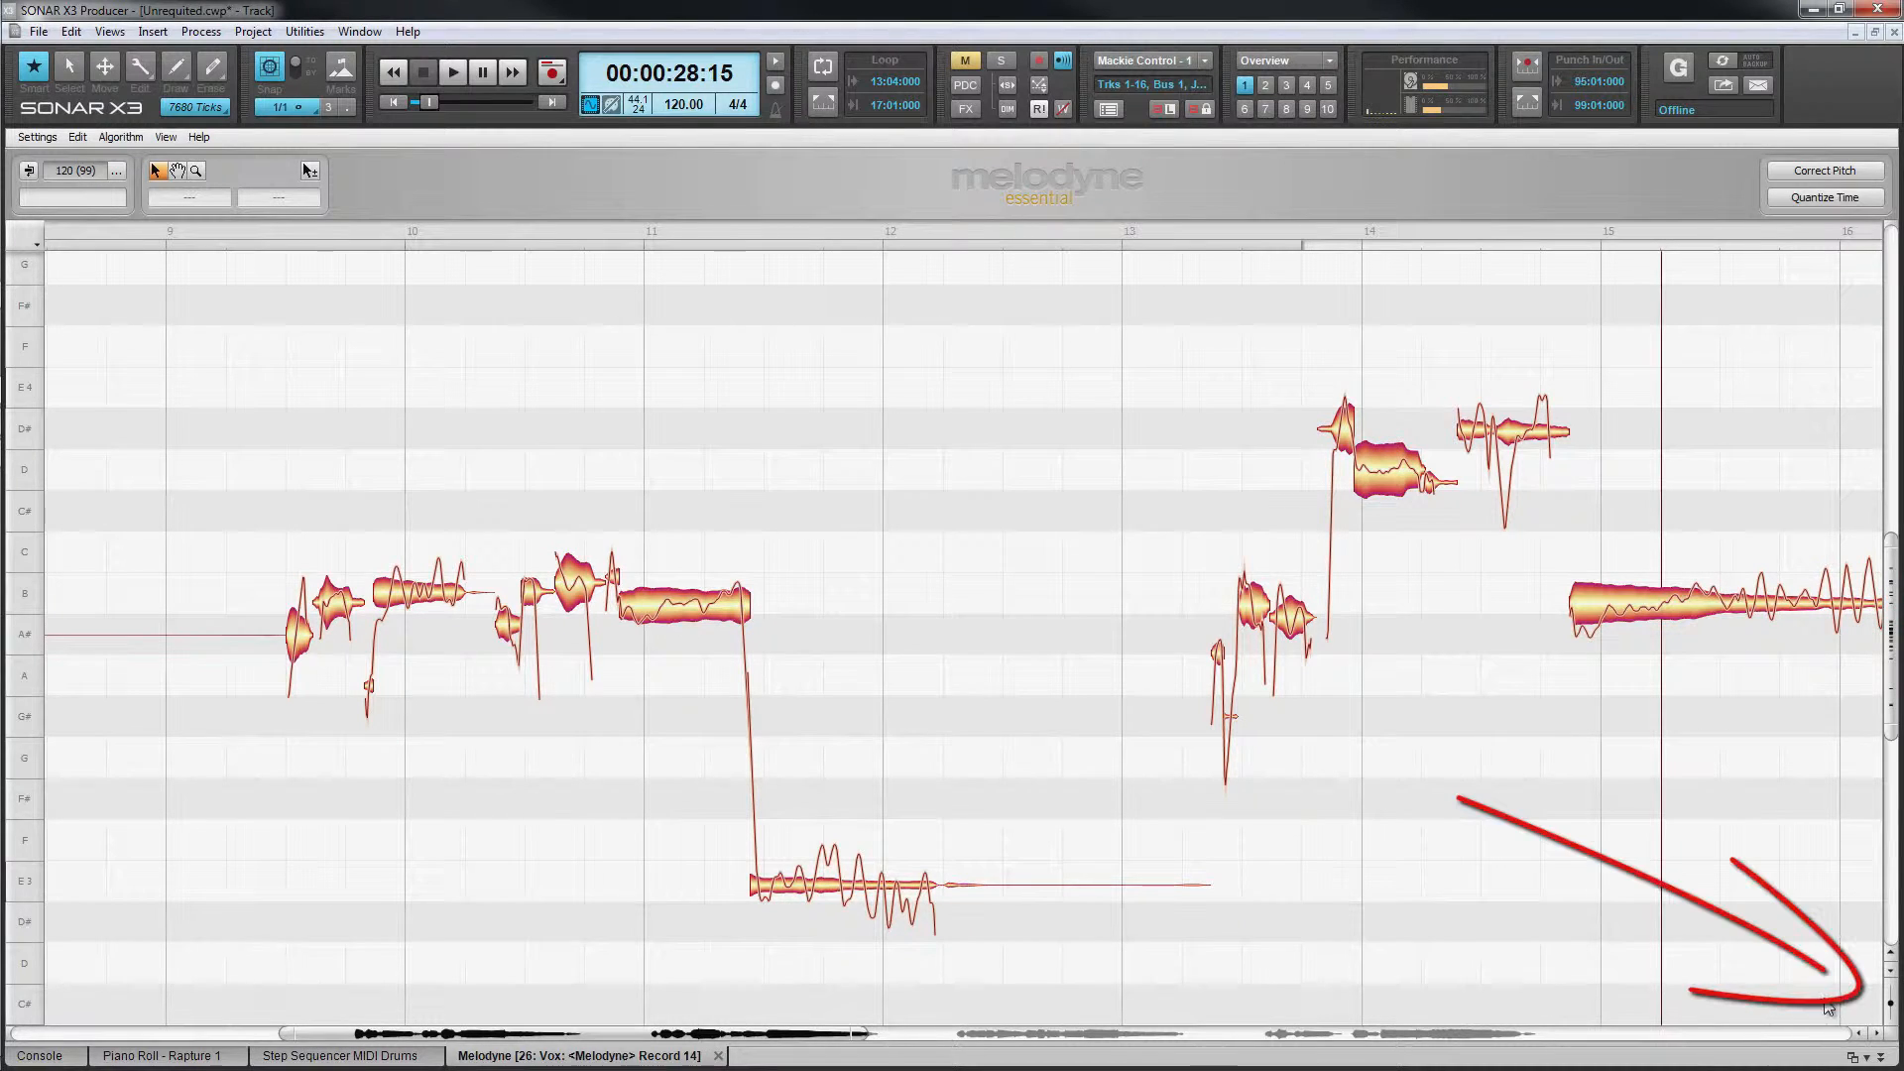
pyautogui.moveTo(1893, 1009); pyautogui.dragTo(1897, 1000)
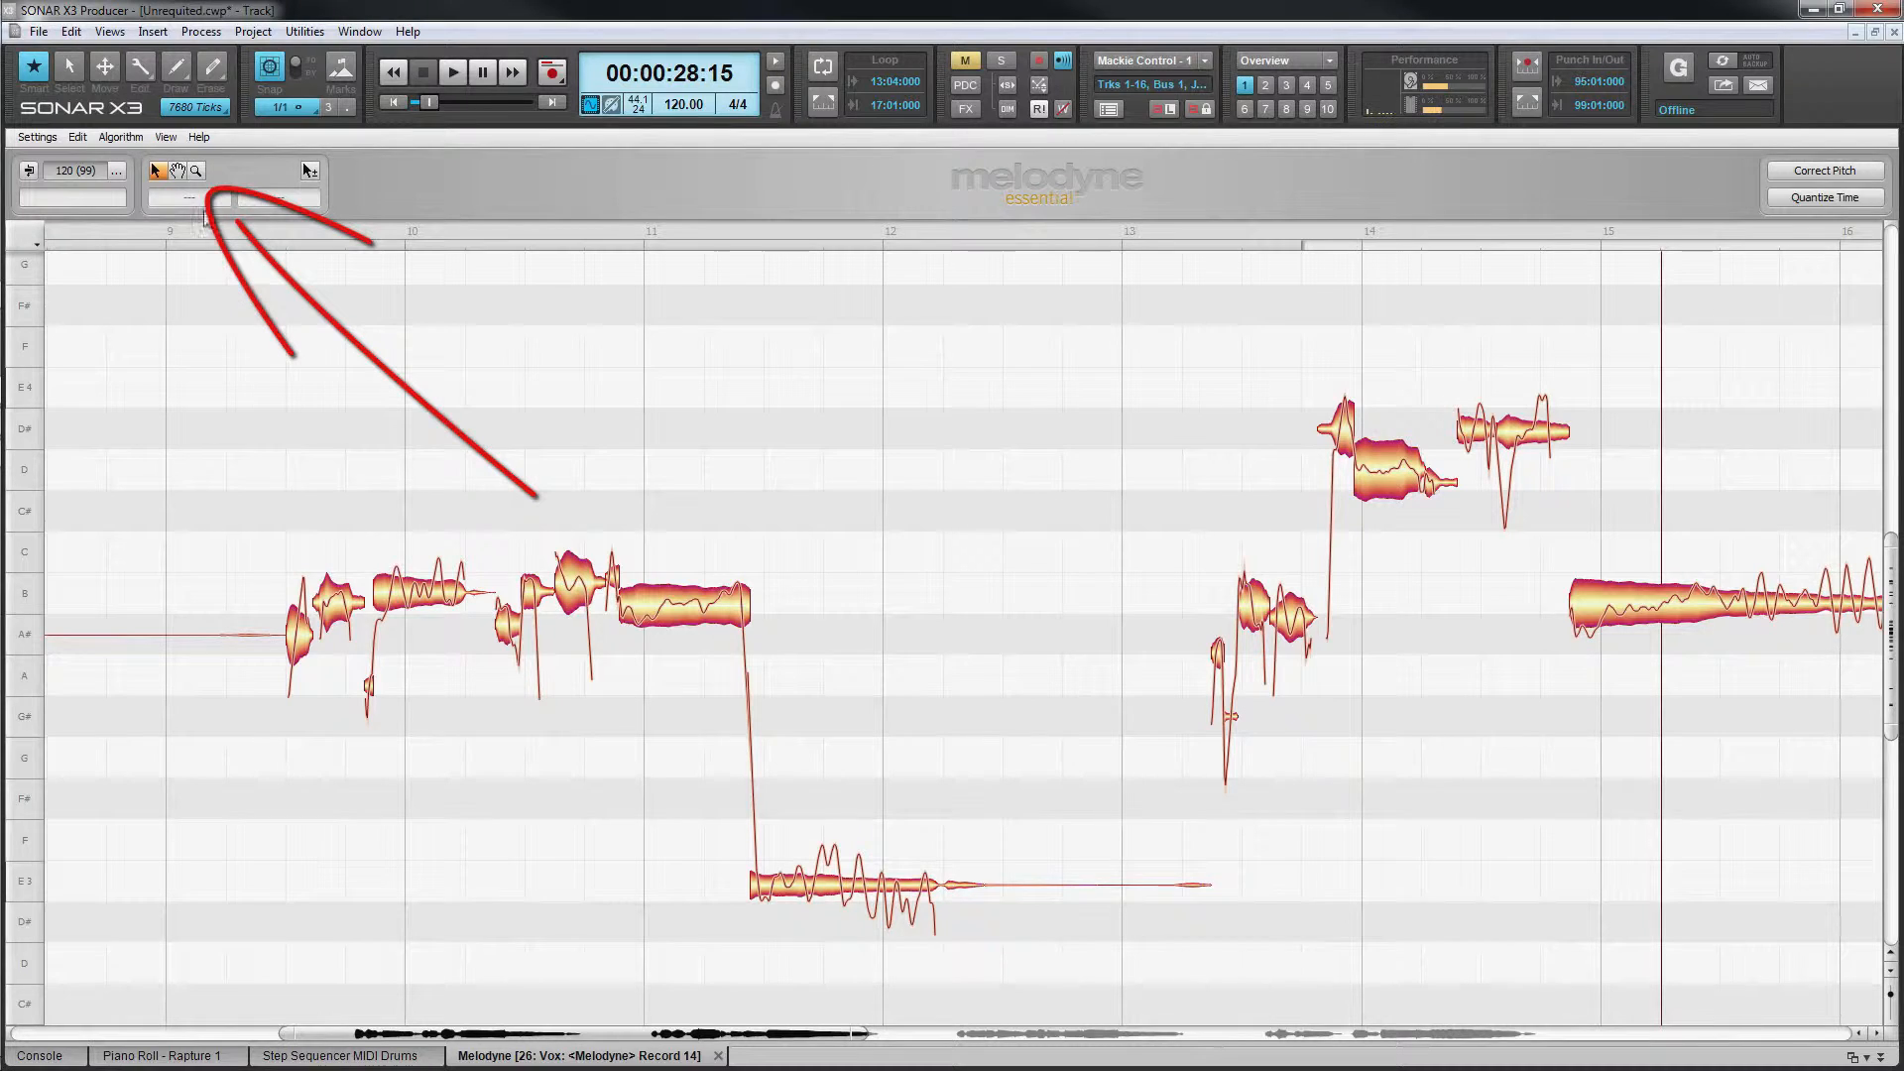
# Use the Zoom tool to zoom the note view out so it spans about bars 8 to 18
pyautogui.click(195, 171)
pyautogui.moveTo(289, 359)
pyautogui.mouseDown()
pyautogui.moveTo(467, 357)
pyautogui.moveTo(245, 355)
pyautogui.mouseUp()
pyautogui.moveTo(502, 361)
pyautogui.mouseDown()
pyautogui.moveTo(510, 425)
pyautogui.moveTo(515, 340)
pyautogui.mouseUp()
pyautogui.moveTo(348, 353); pyautogui.dragTo(248, 284)
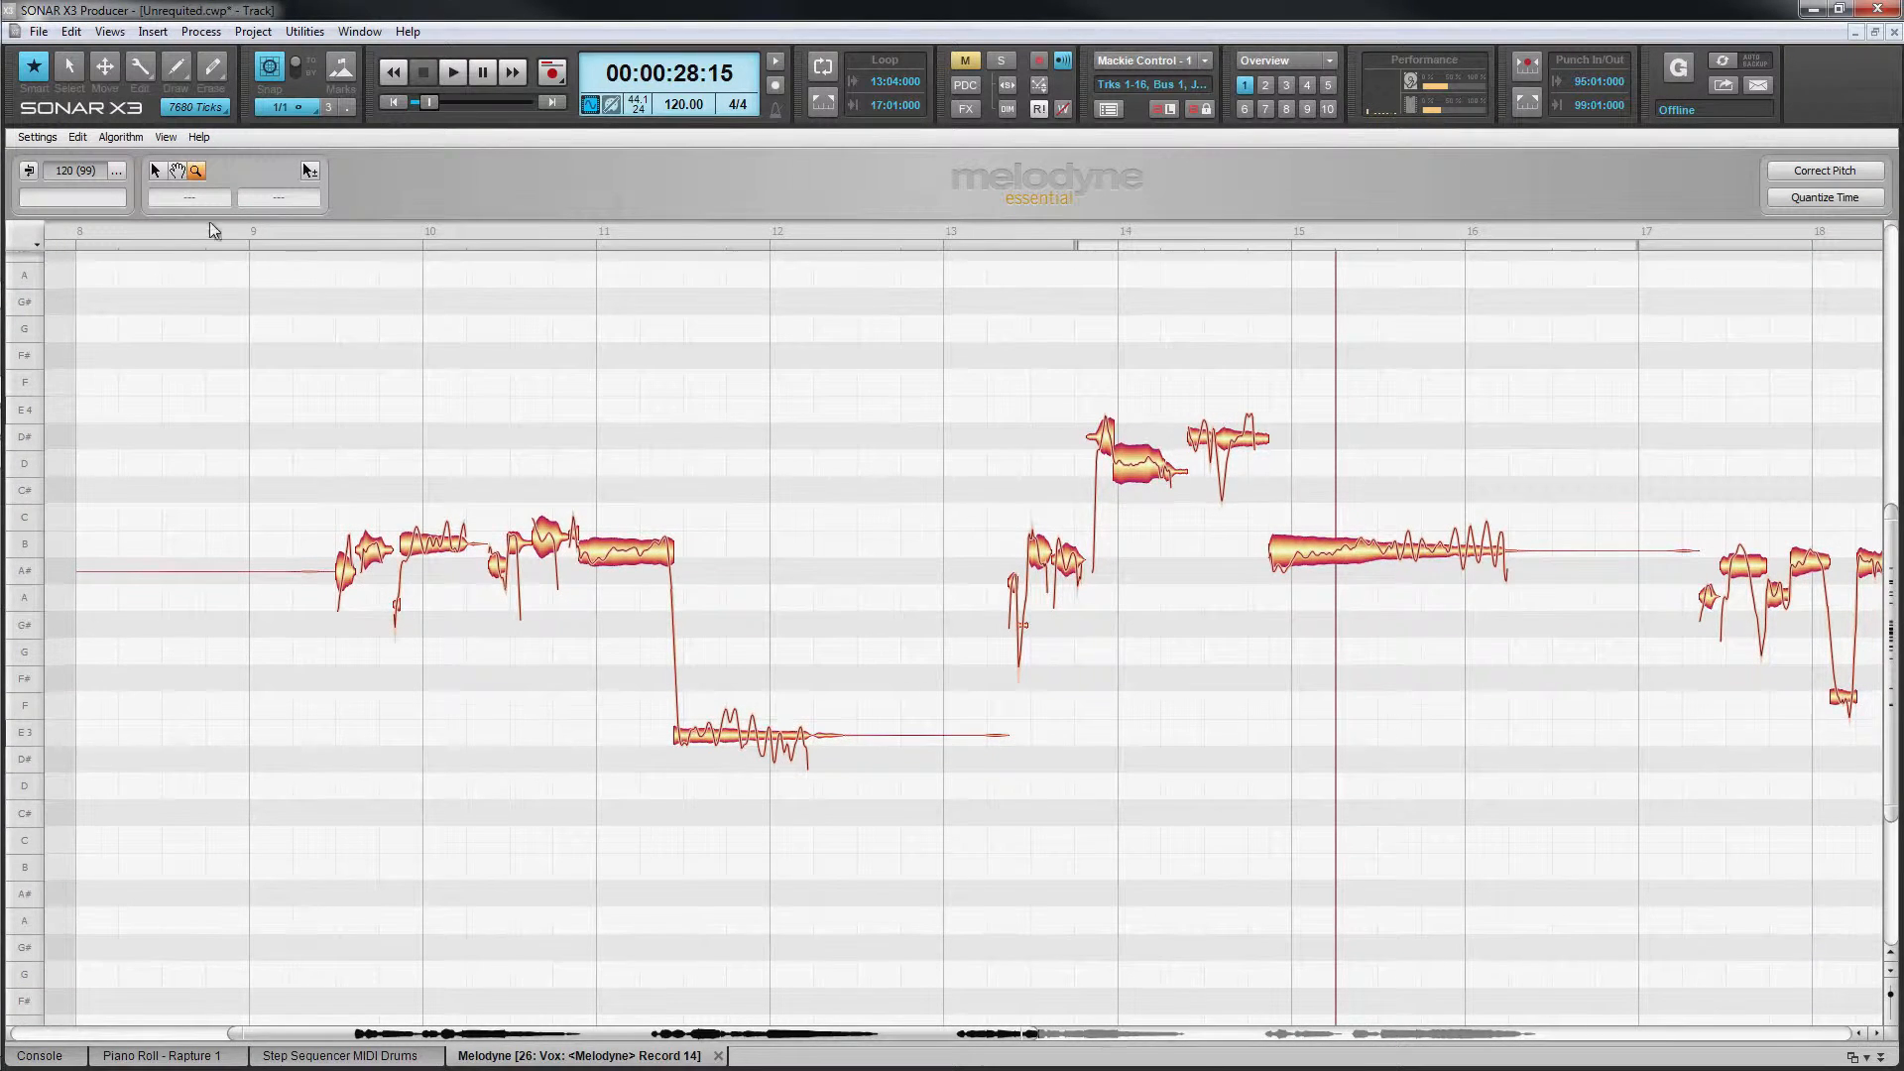
# Pan the note view with the Hand tool to show roughly bars 9 to 19, and return to the Main tool
pyautogui.click(179, 175)
pyautogui.moveTo(764, 438); pyautogui.dragTo(621, 552)
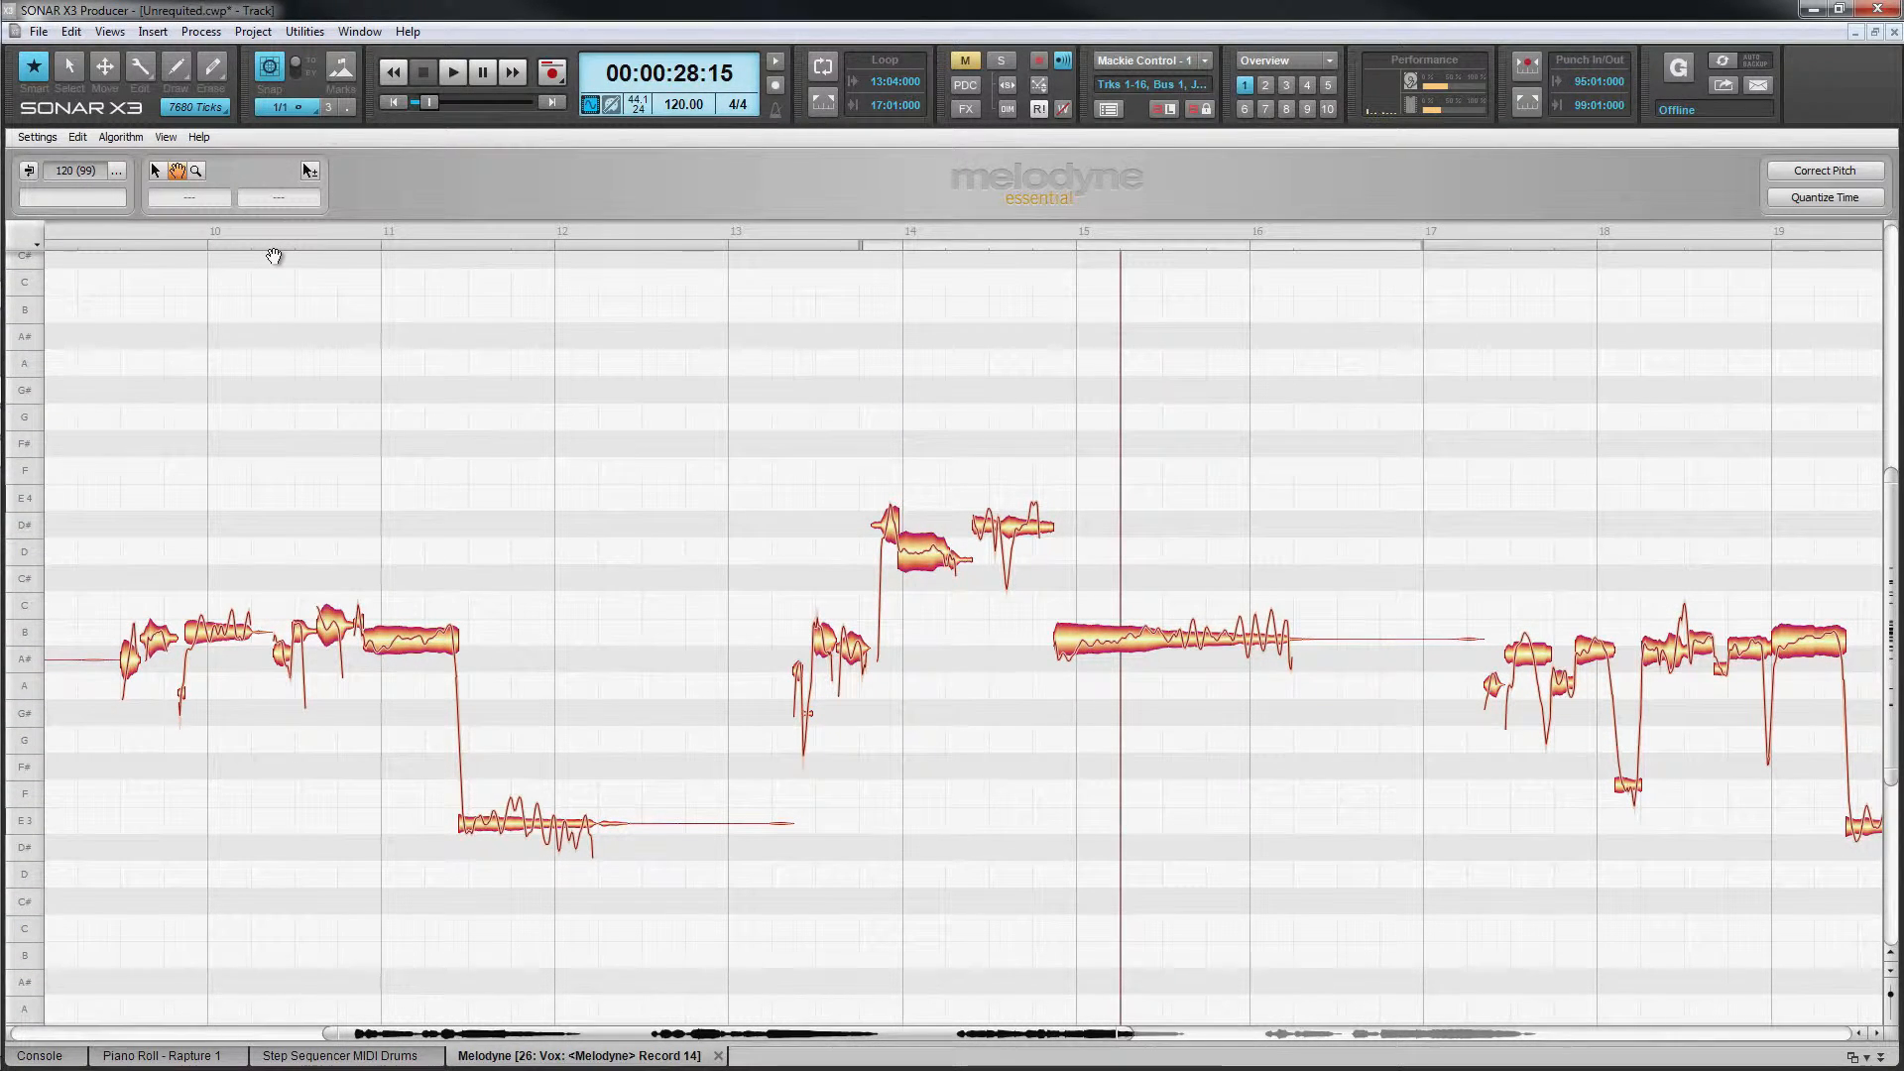
pyautogui.click(156, 171)
# Switch the detection algorithm to Percussive and back to Melodic
pyautogui.click(117, 139)
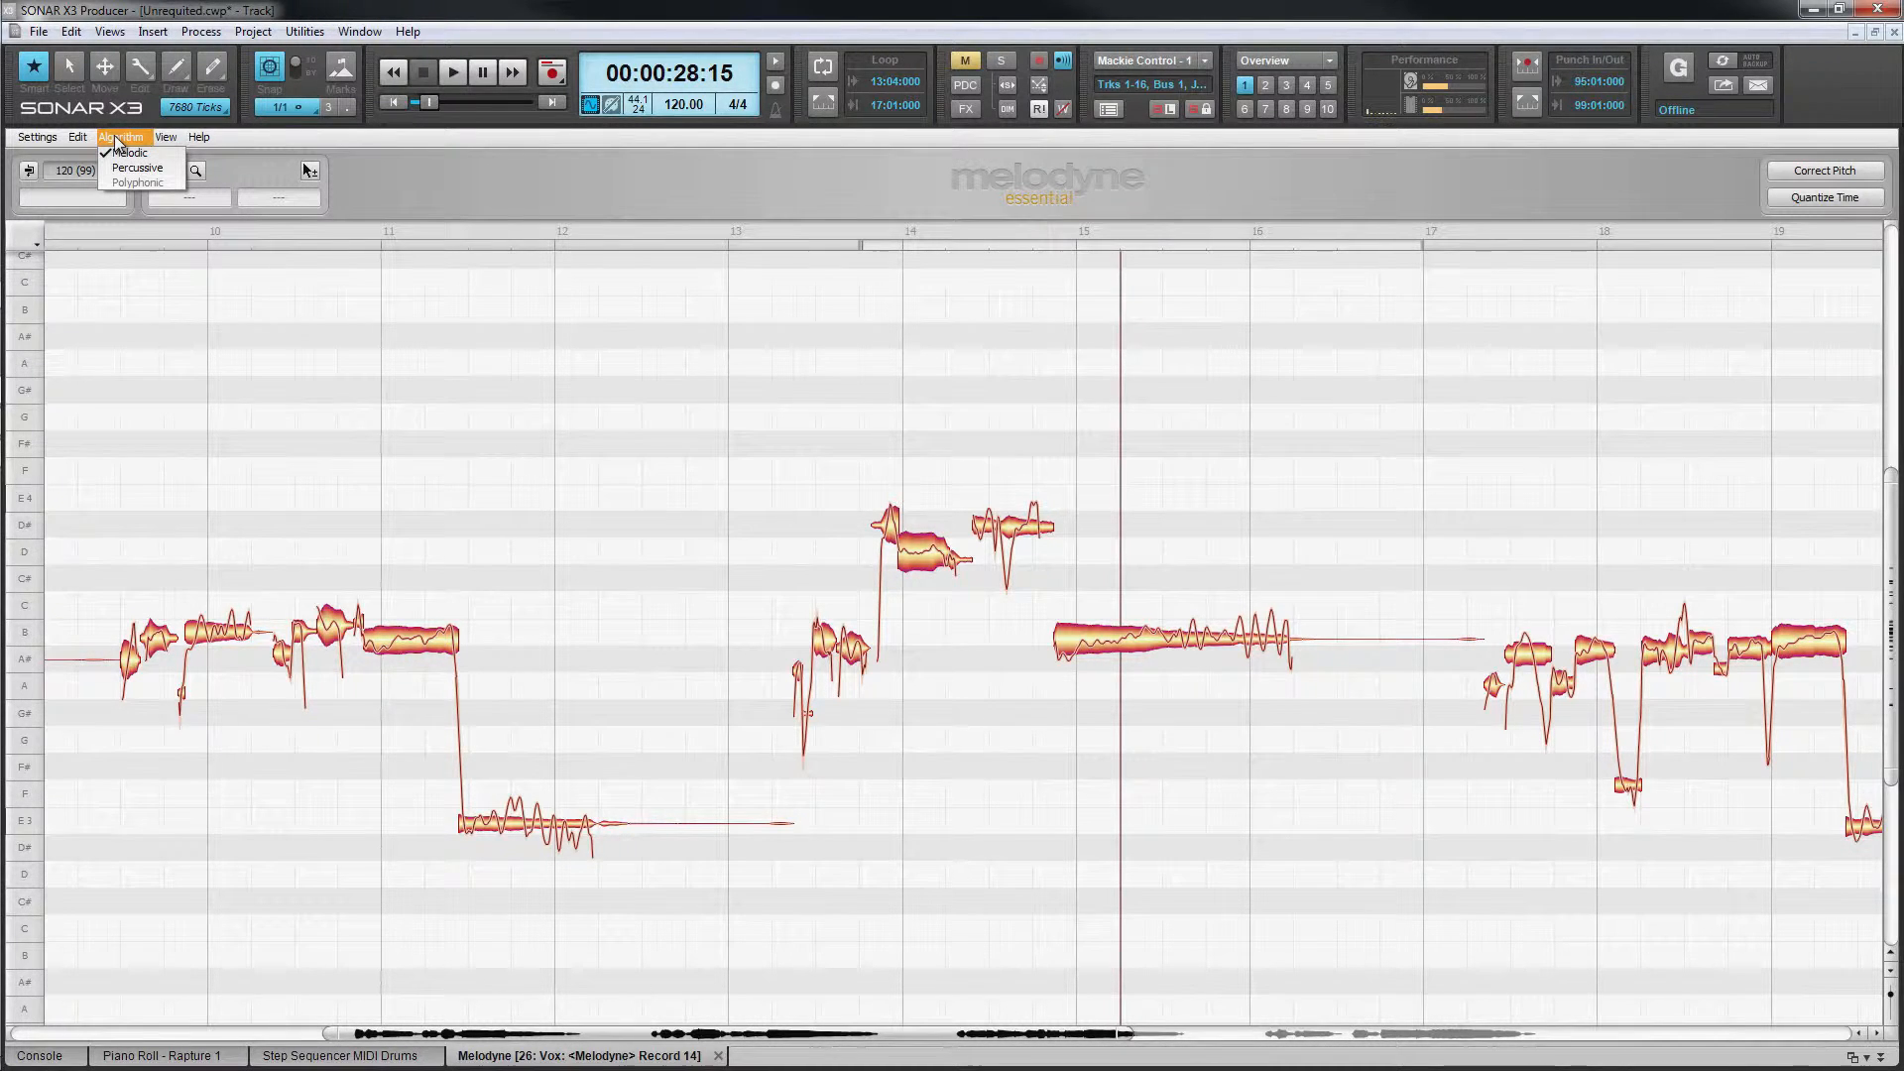
pyautogui.click(137, 167)
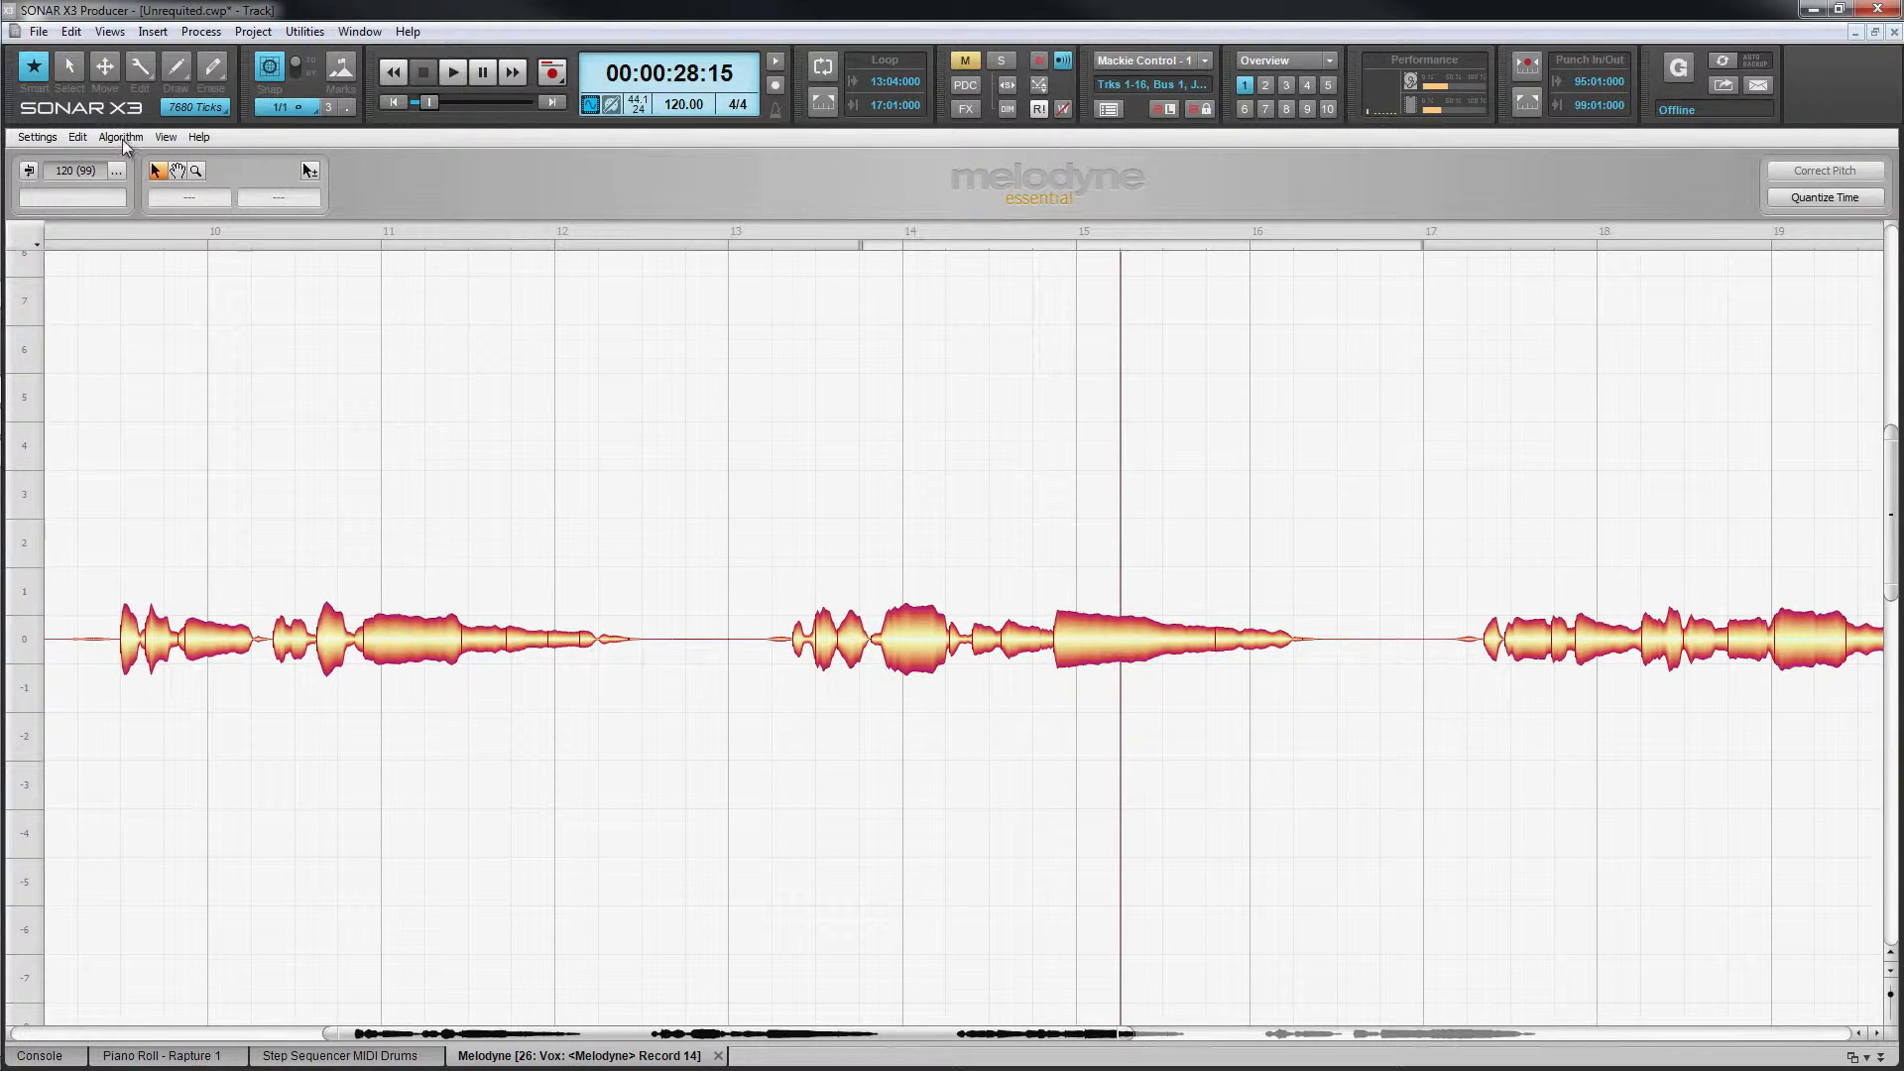
pyautogui.click(121, 138)
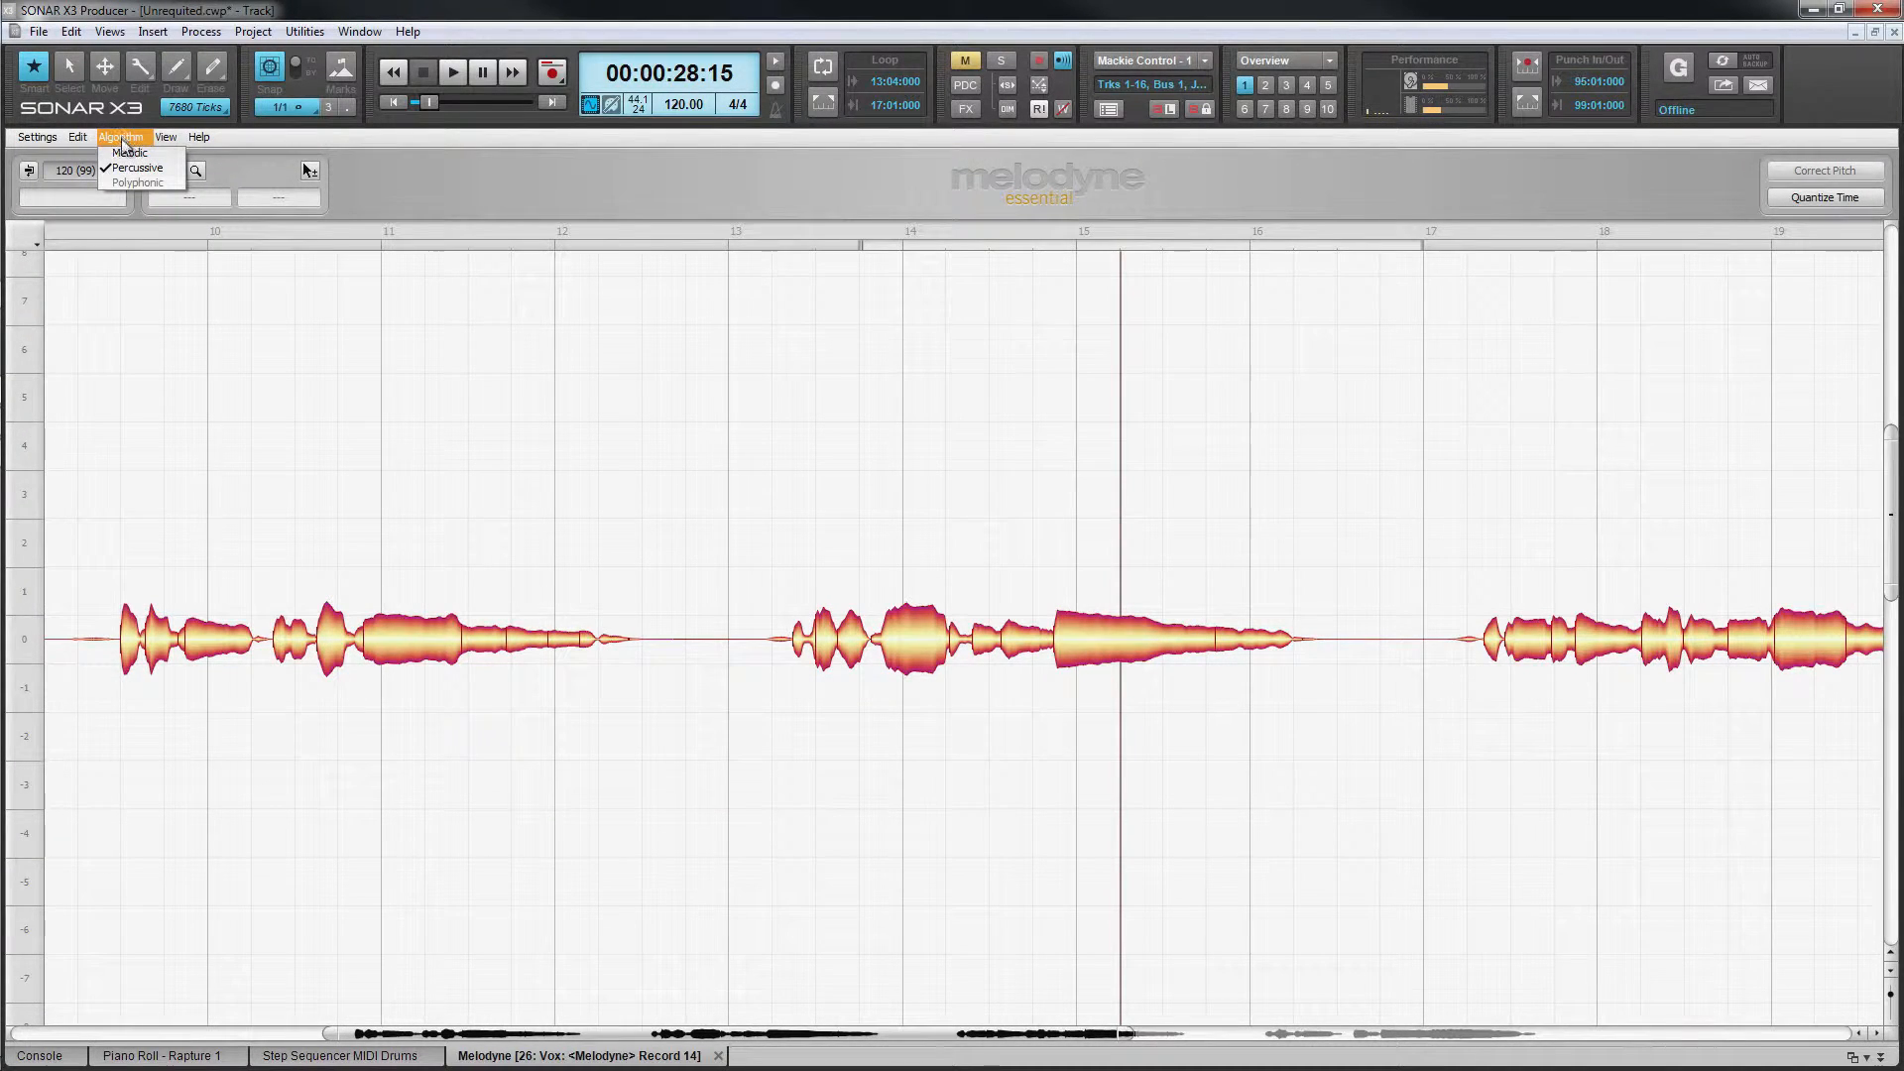
pyautogui.click(122, 150)
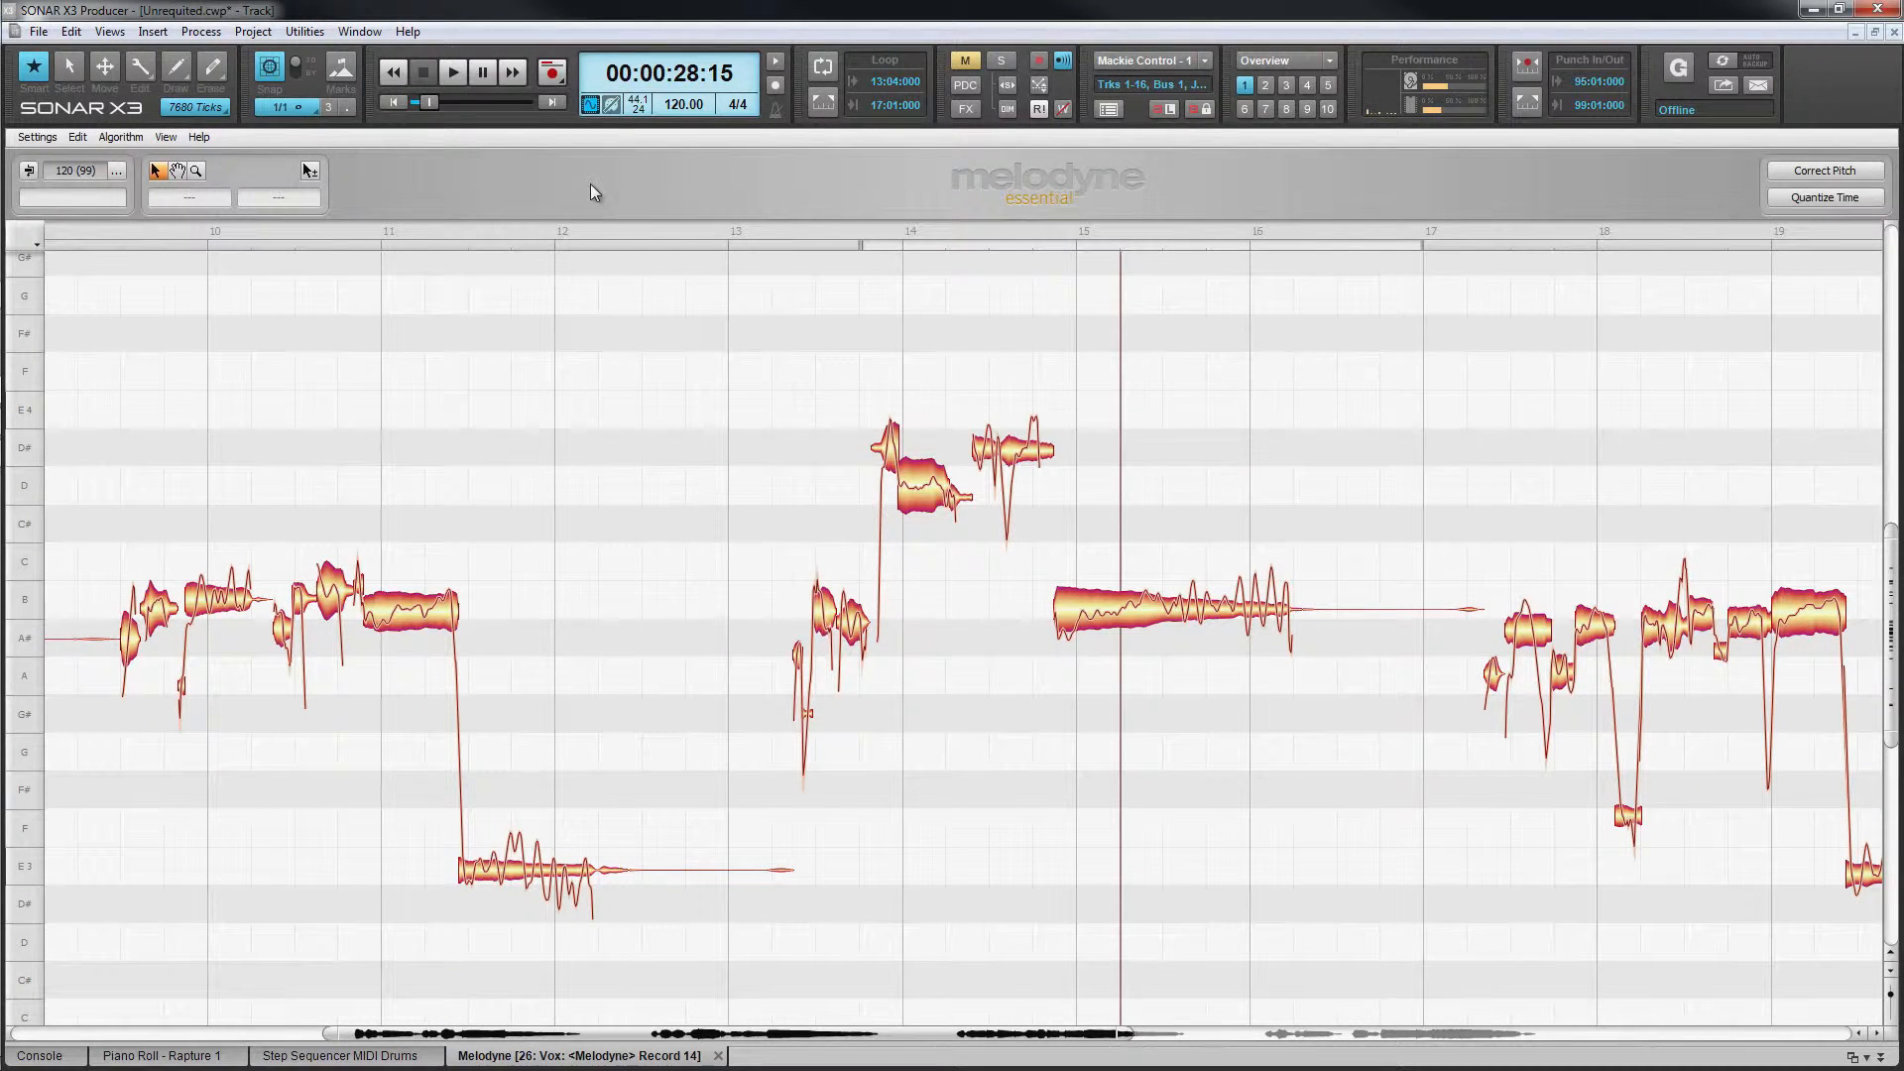
# In Note Assignment mode, reassign the long B 3 note to its potential note an octave lower, and restore it to B 3
pyautogui.click(312, 170)
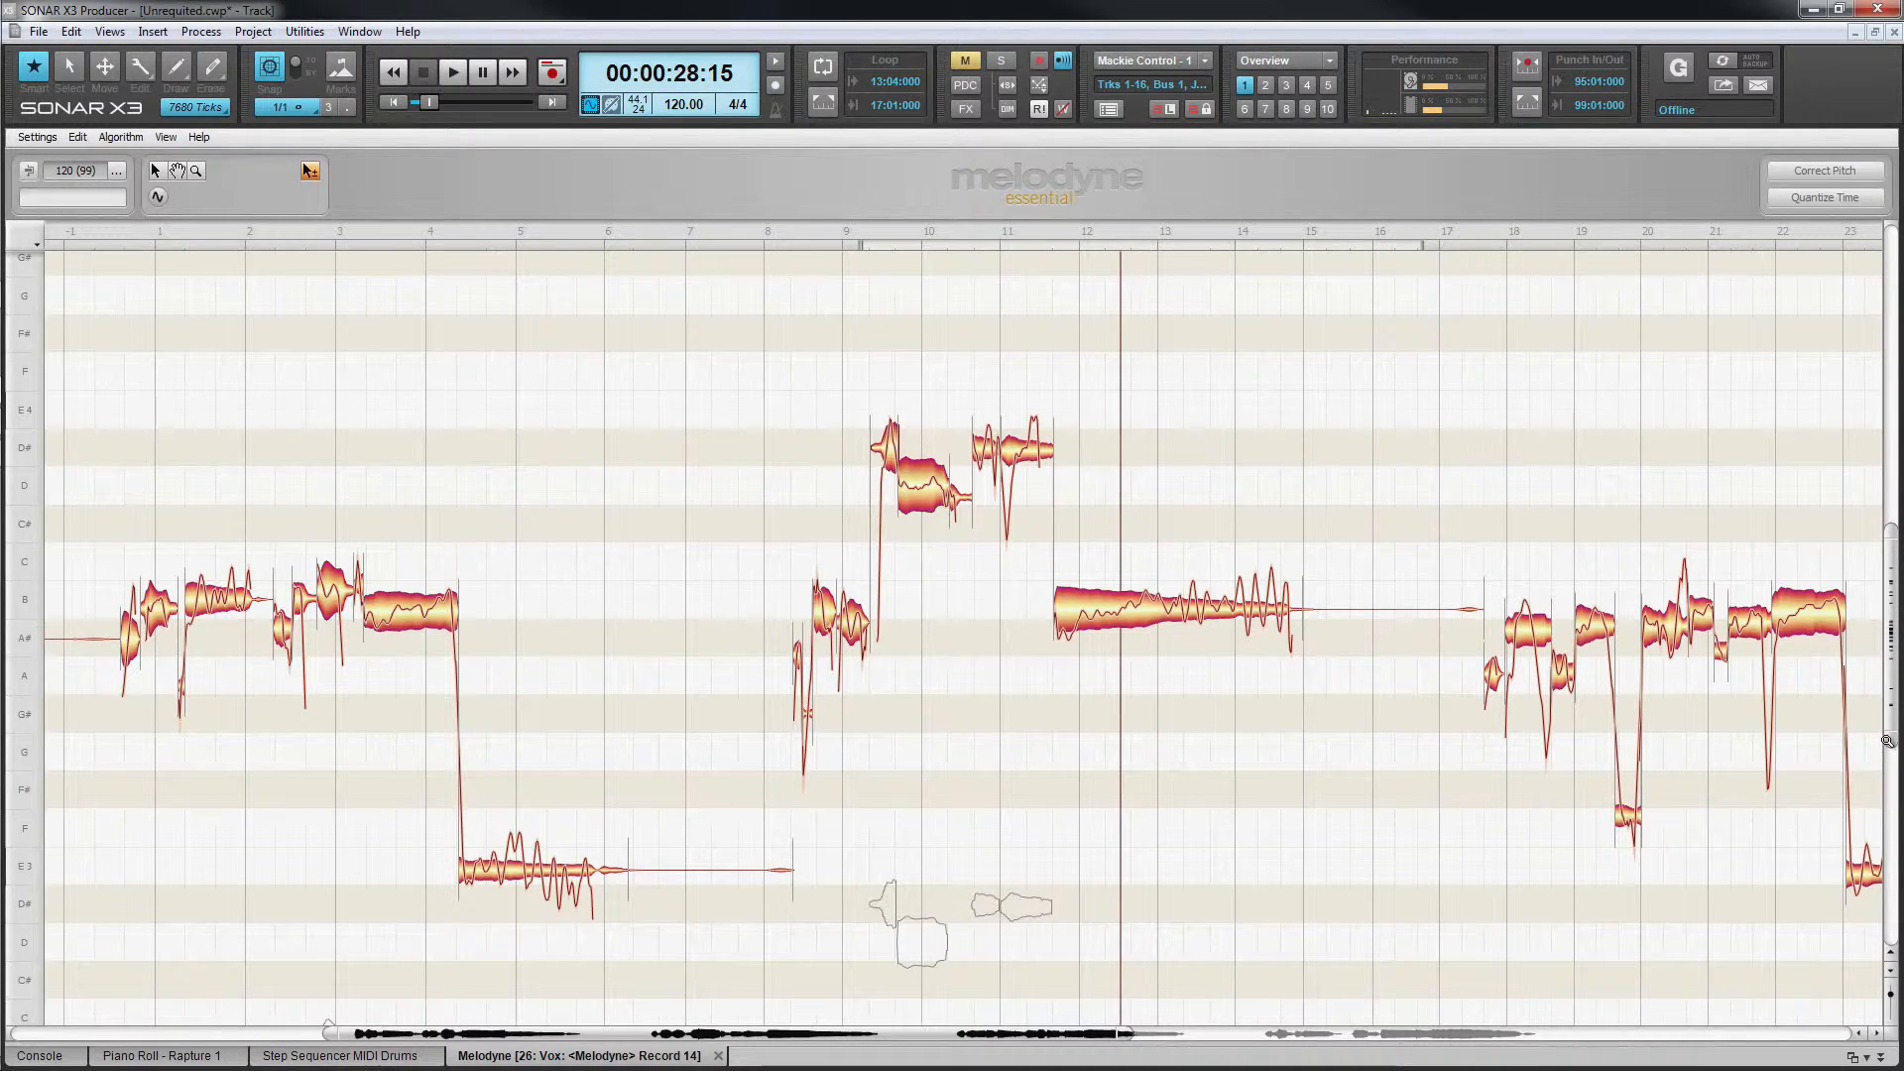
pyautogui.moveTo(1888, 744); pyautogui.dragTo(1891, 831)
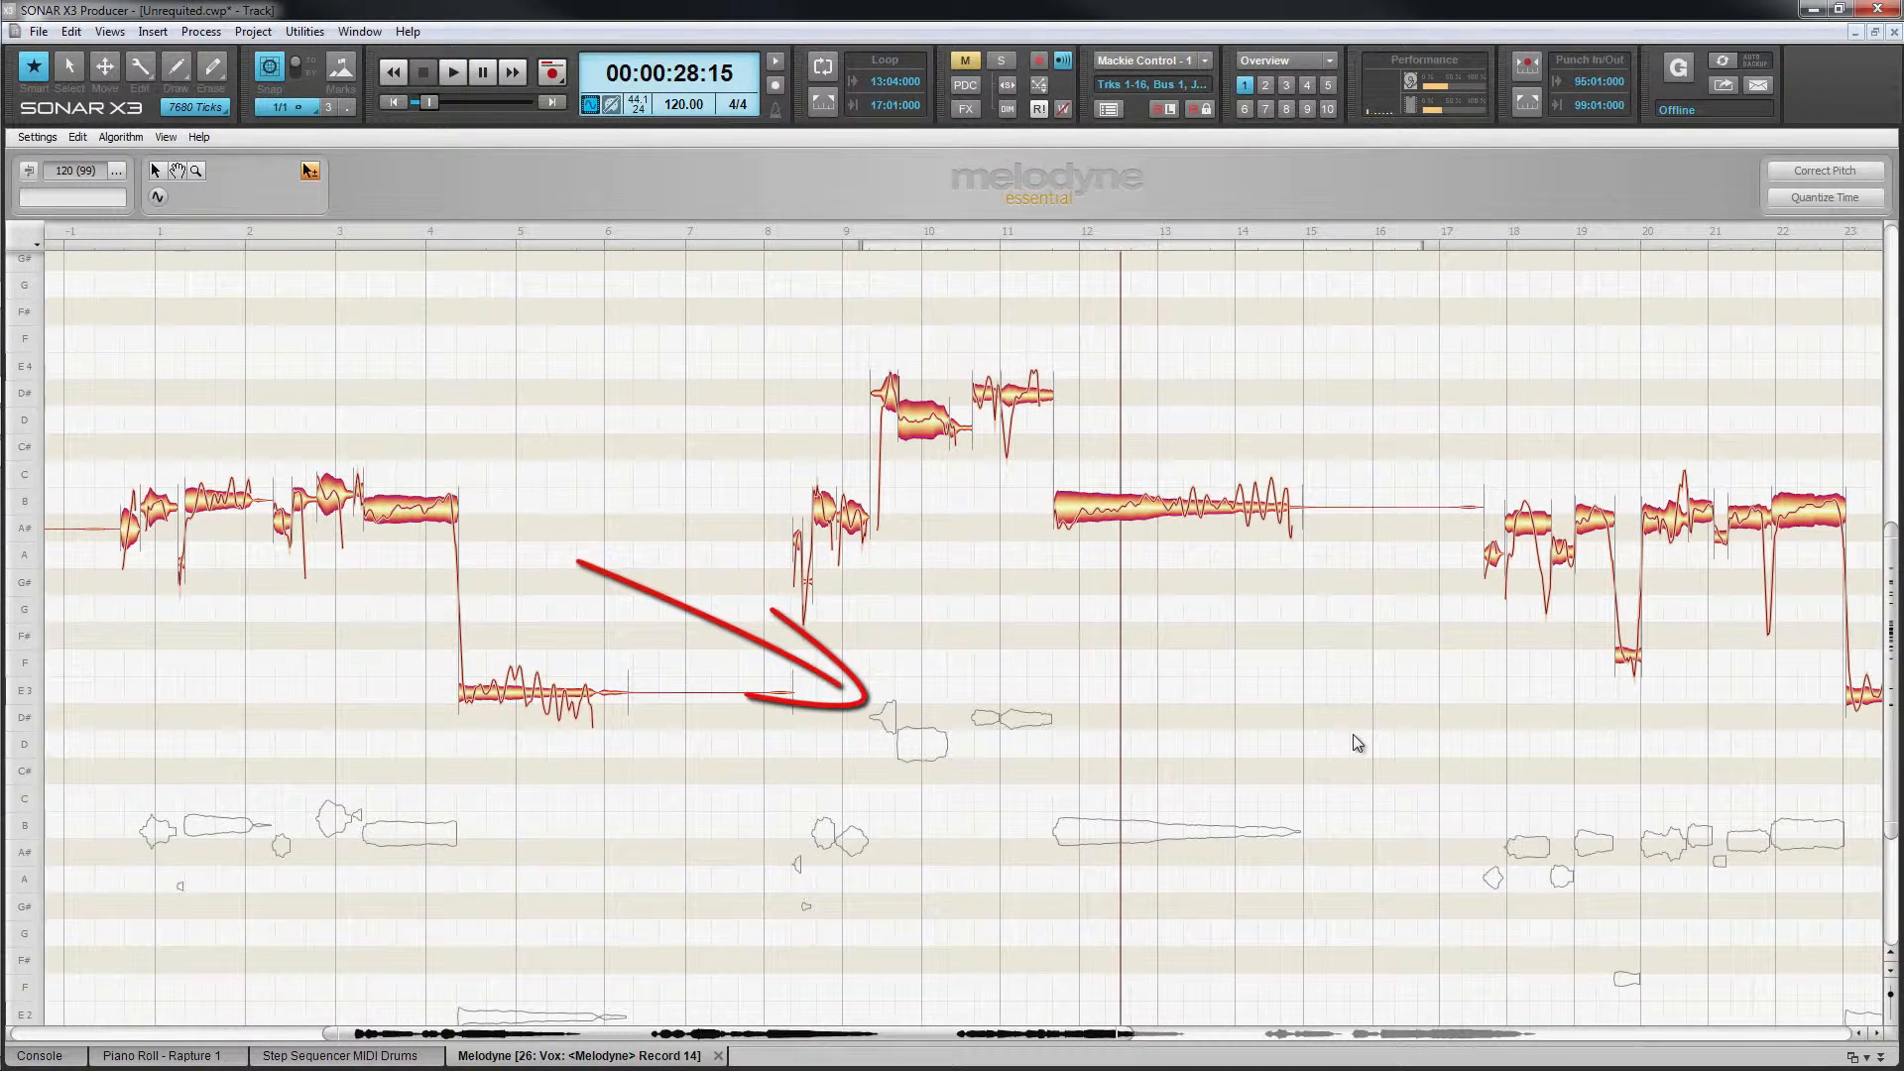
pyautogui.doubleClick(1099, 833)
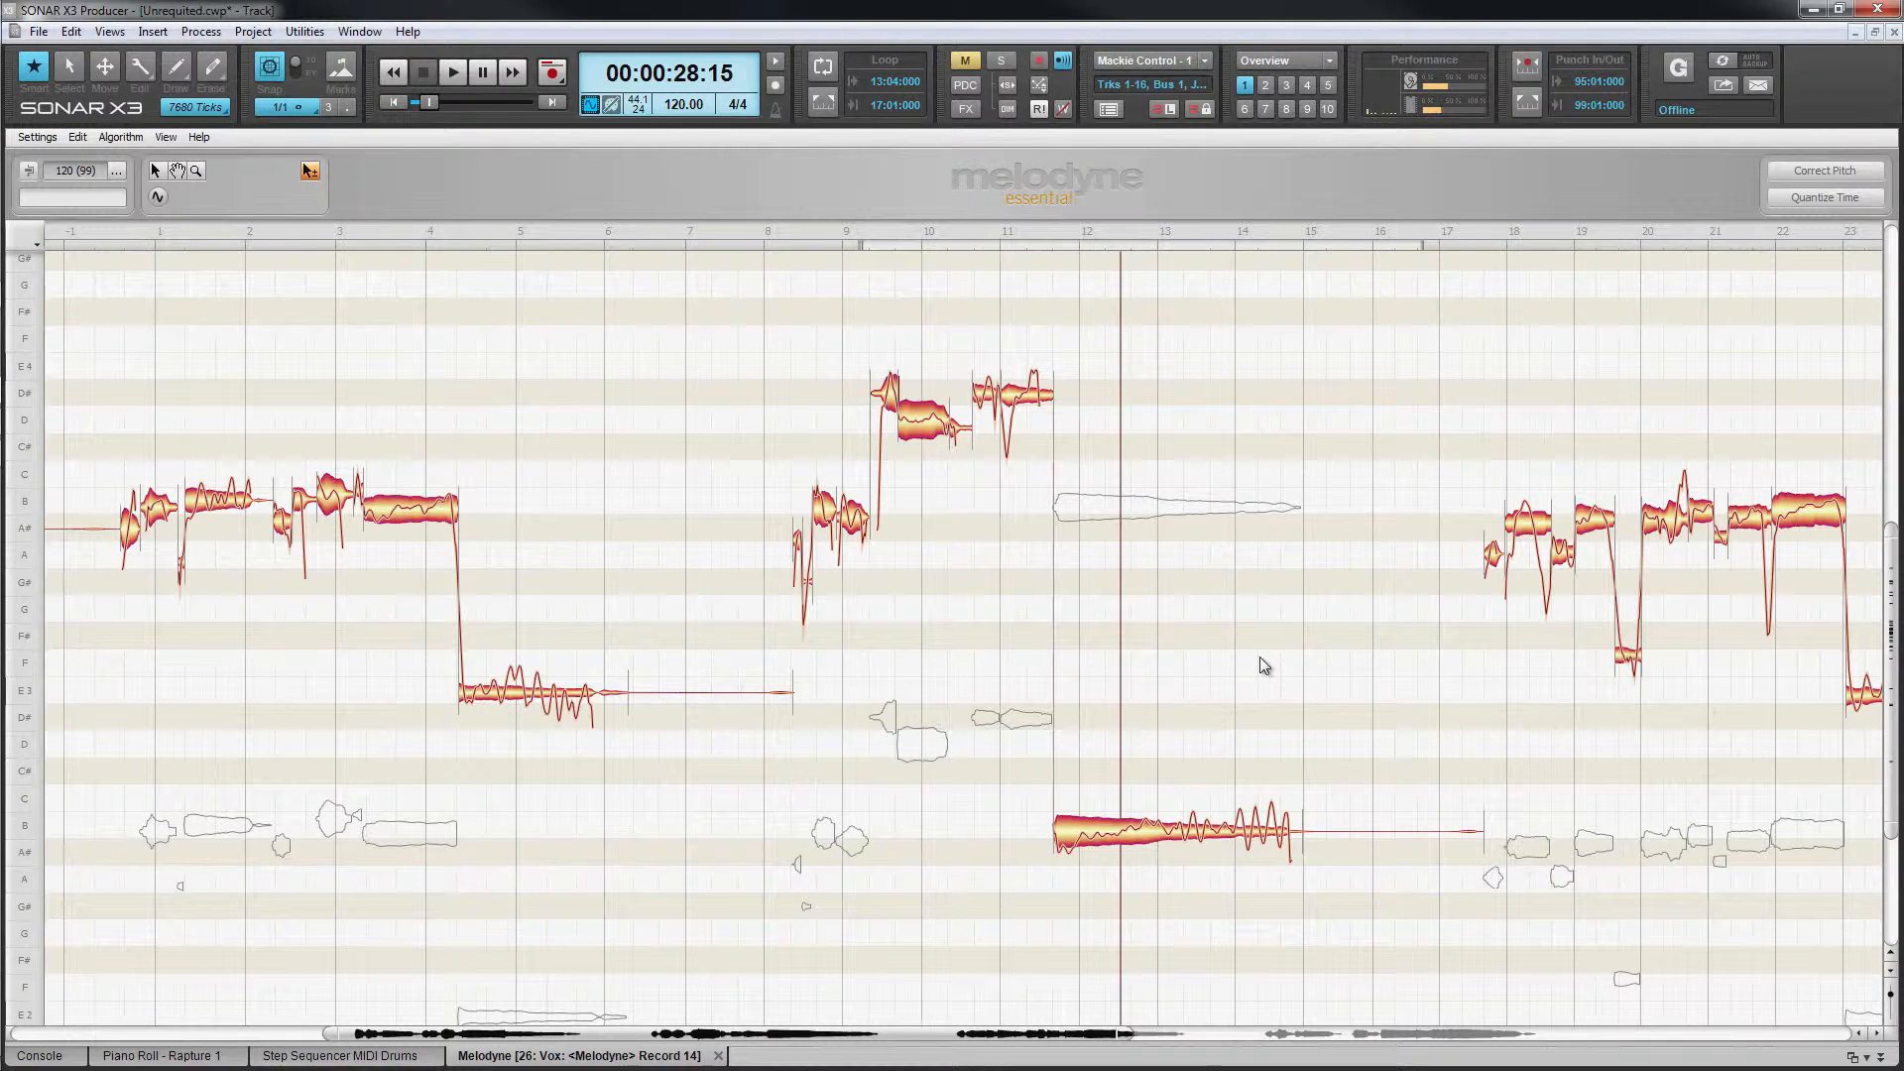
pyautogui.doubleClick(1104, 514)
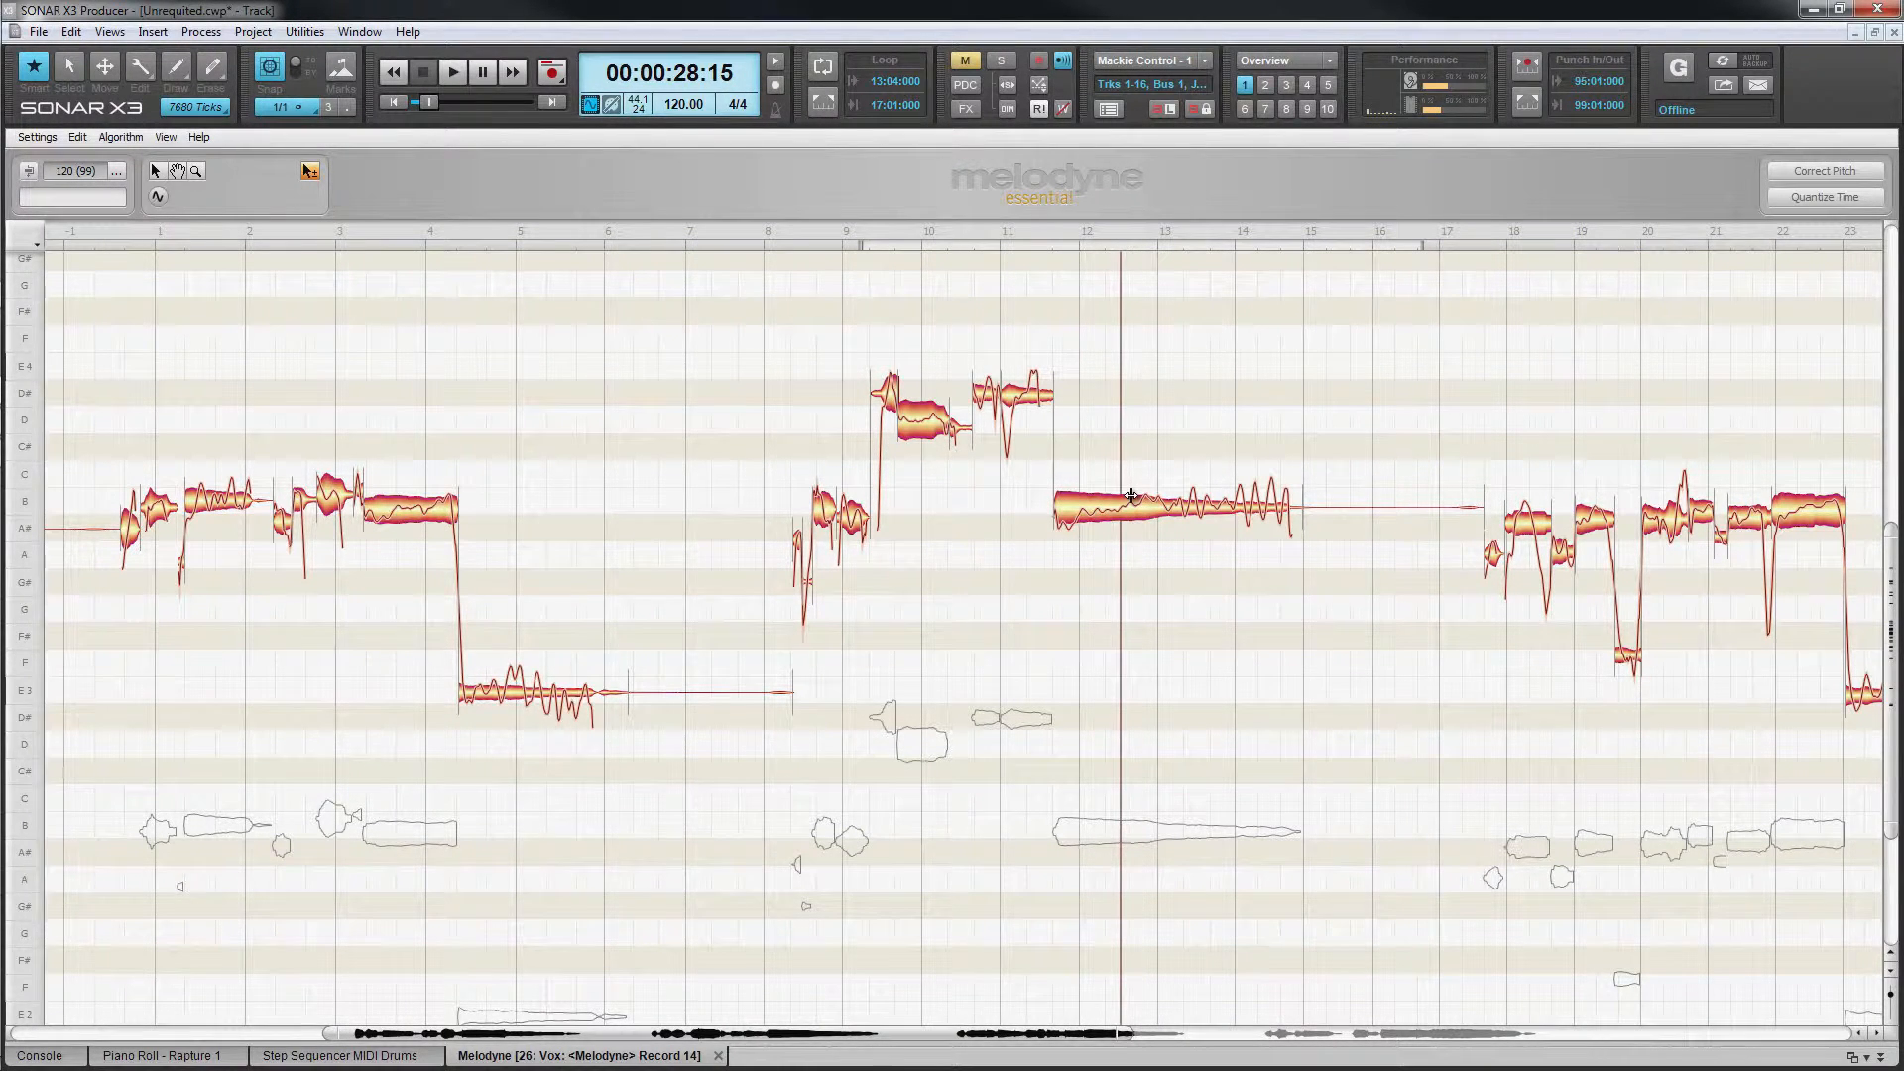
# Split the long B 3 note partway along its length, rejoin the two parts, and leave Note Assignment mode
pyautogui.doubleClick(1131, 495)
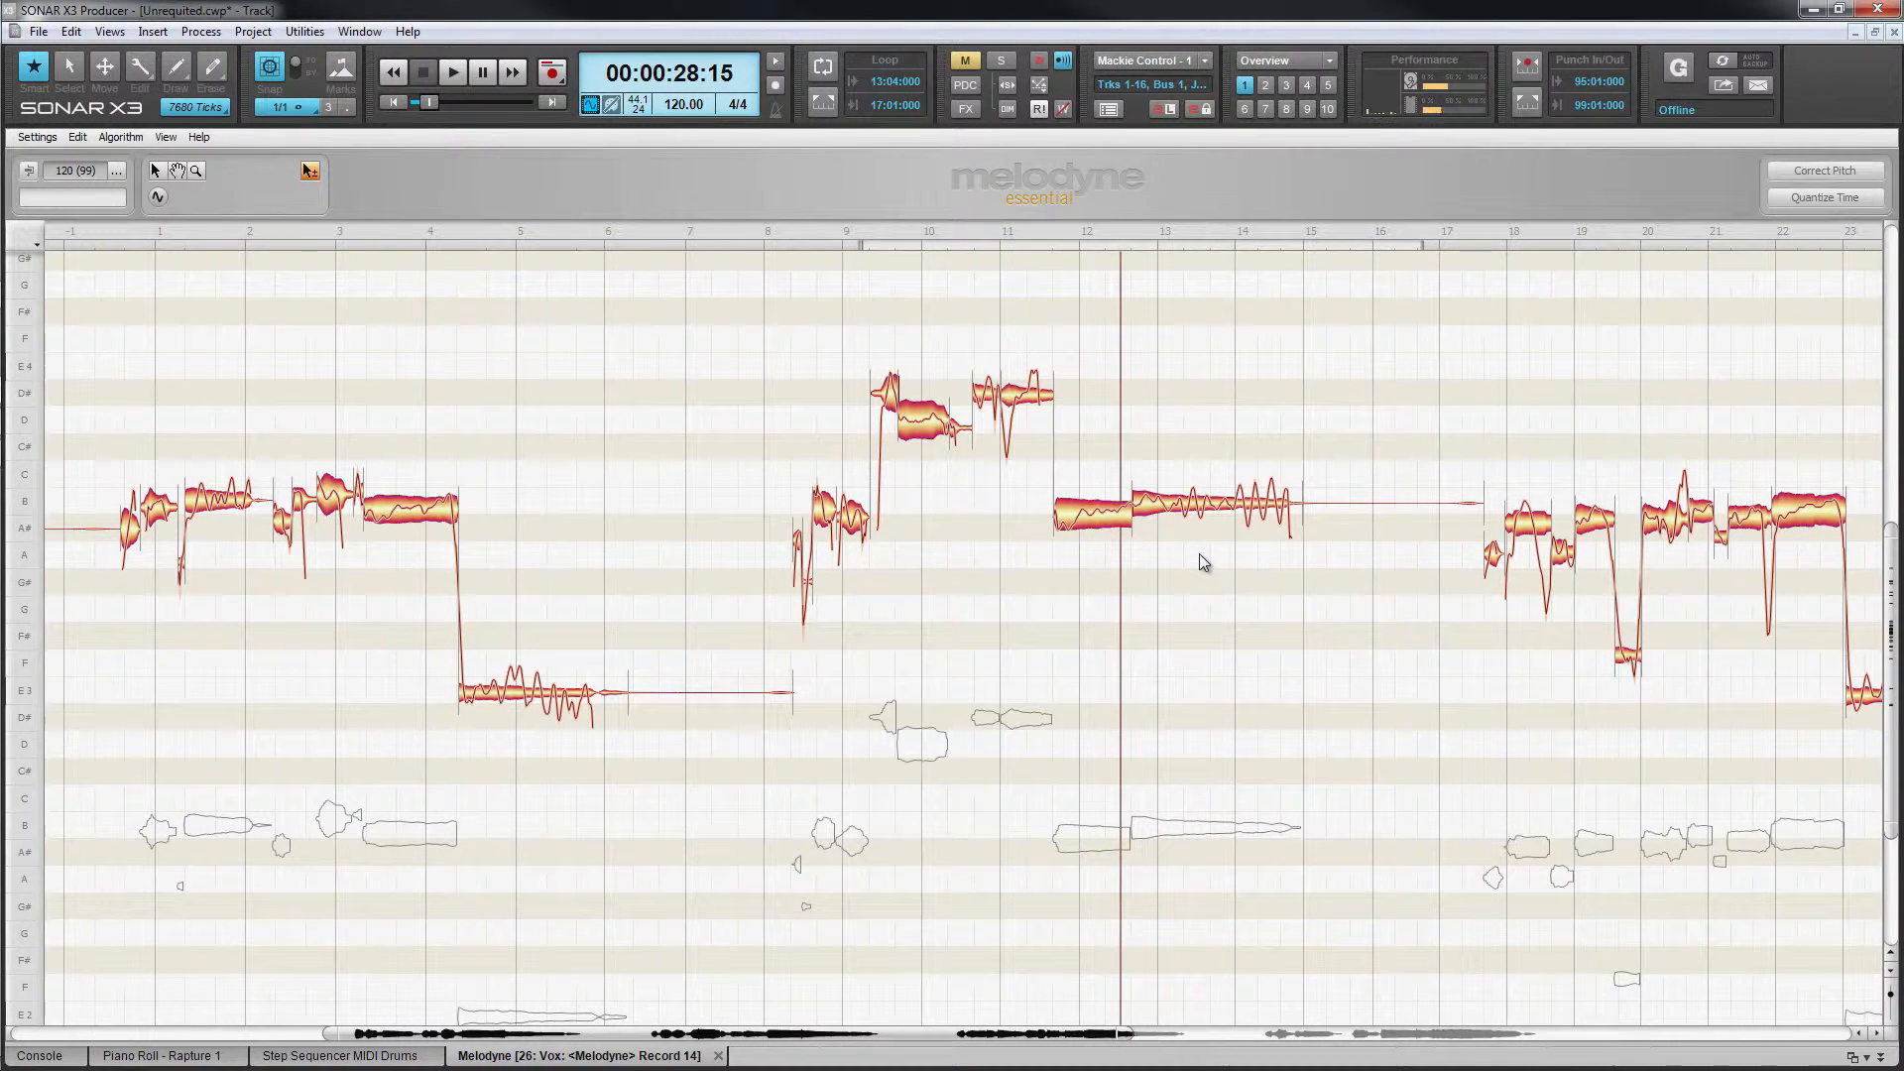
pyautogui.doubleClick(1131, 494)
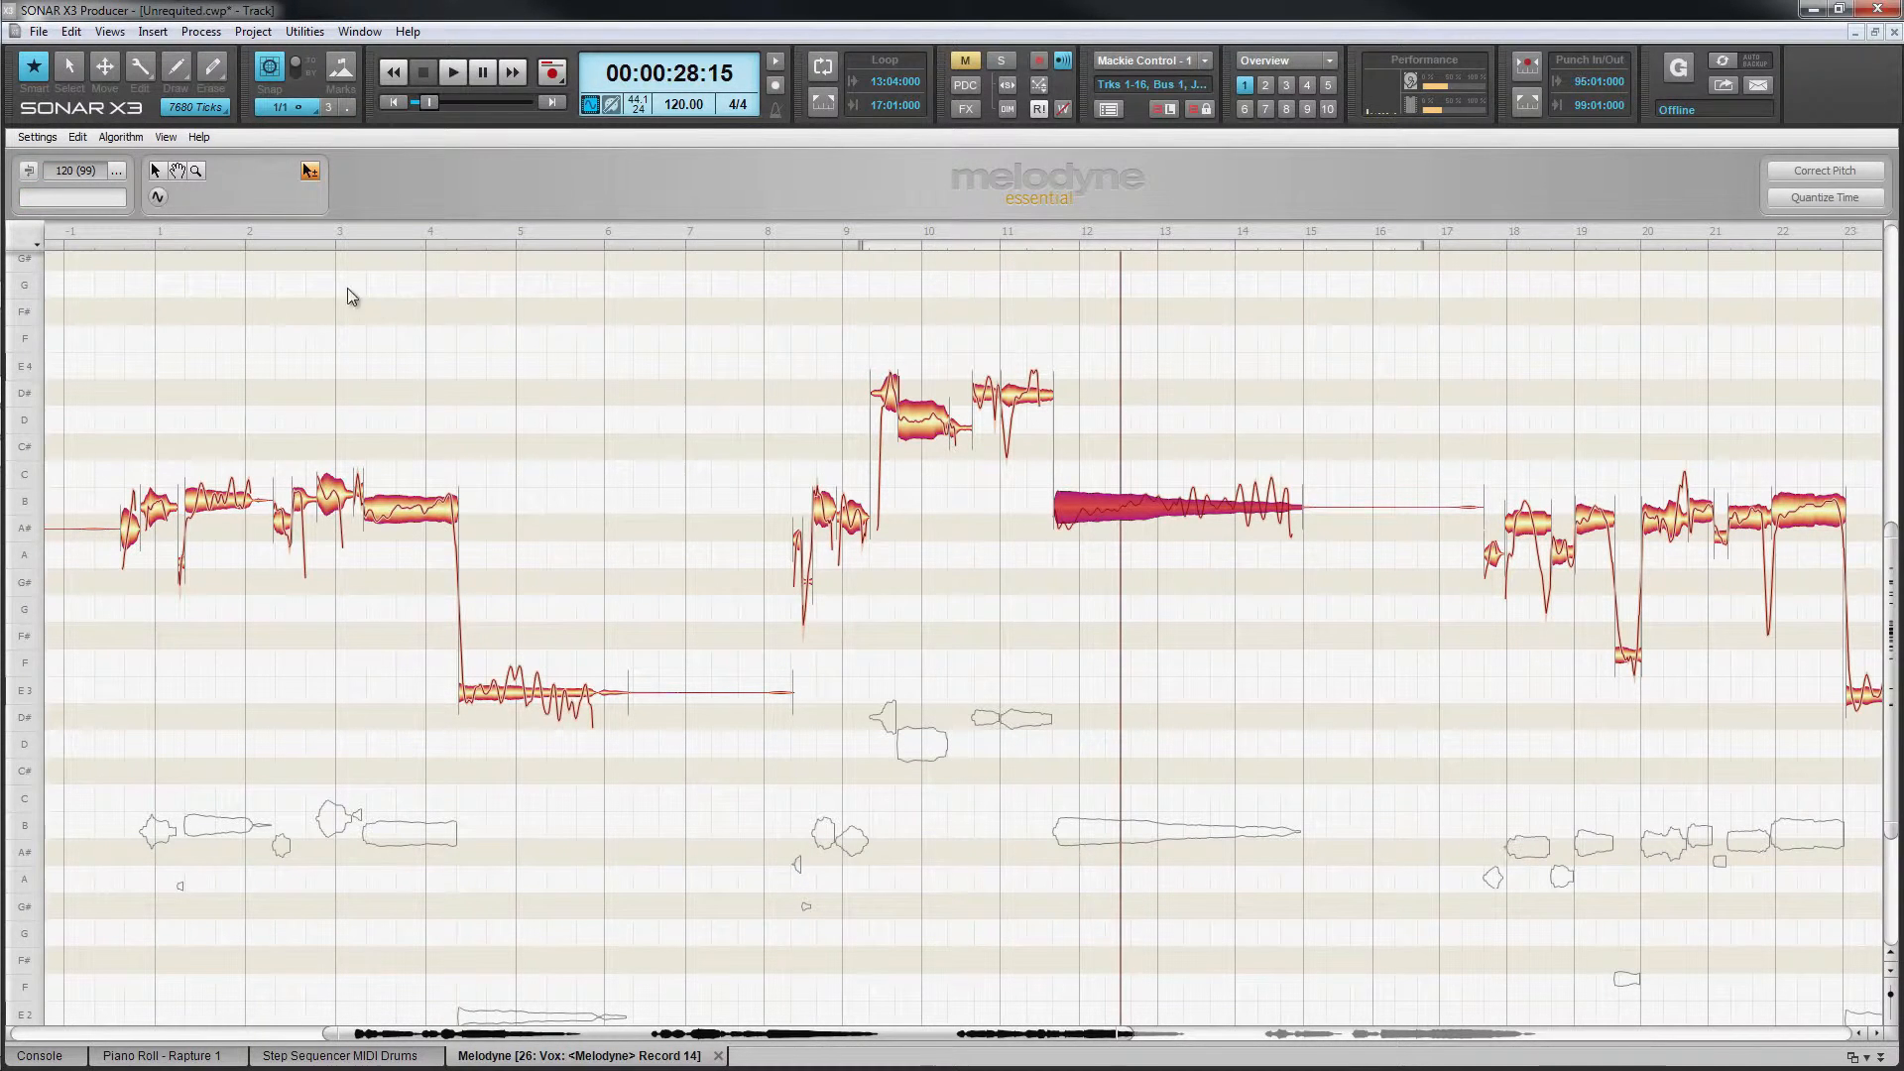
pyautogui.click(157, 199)
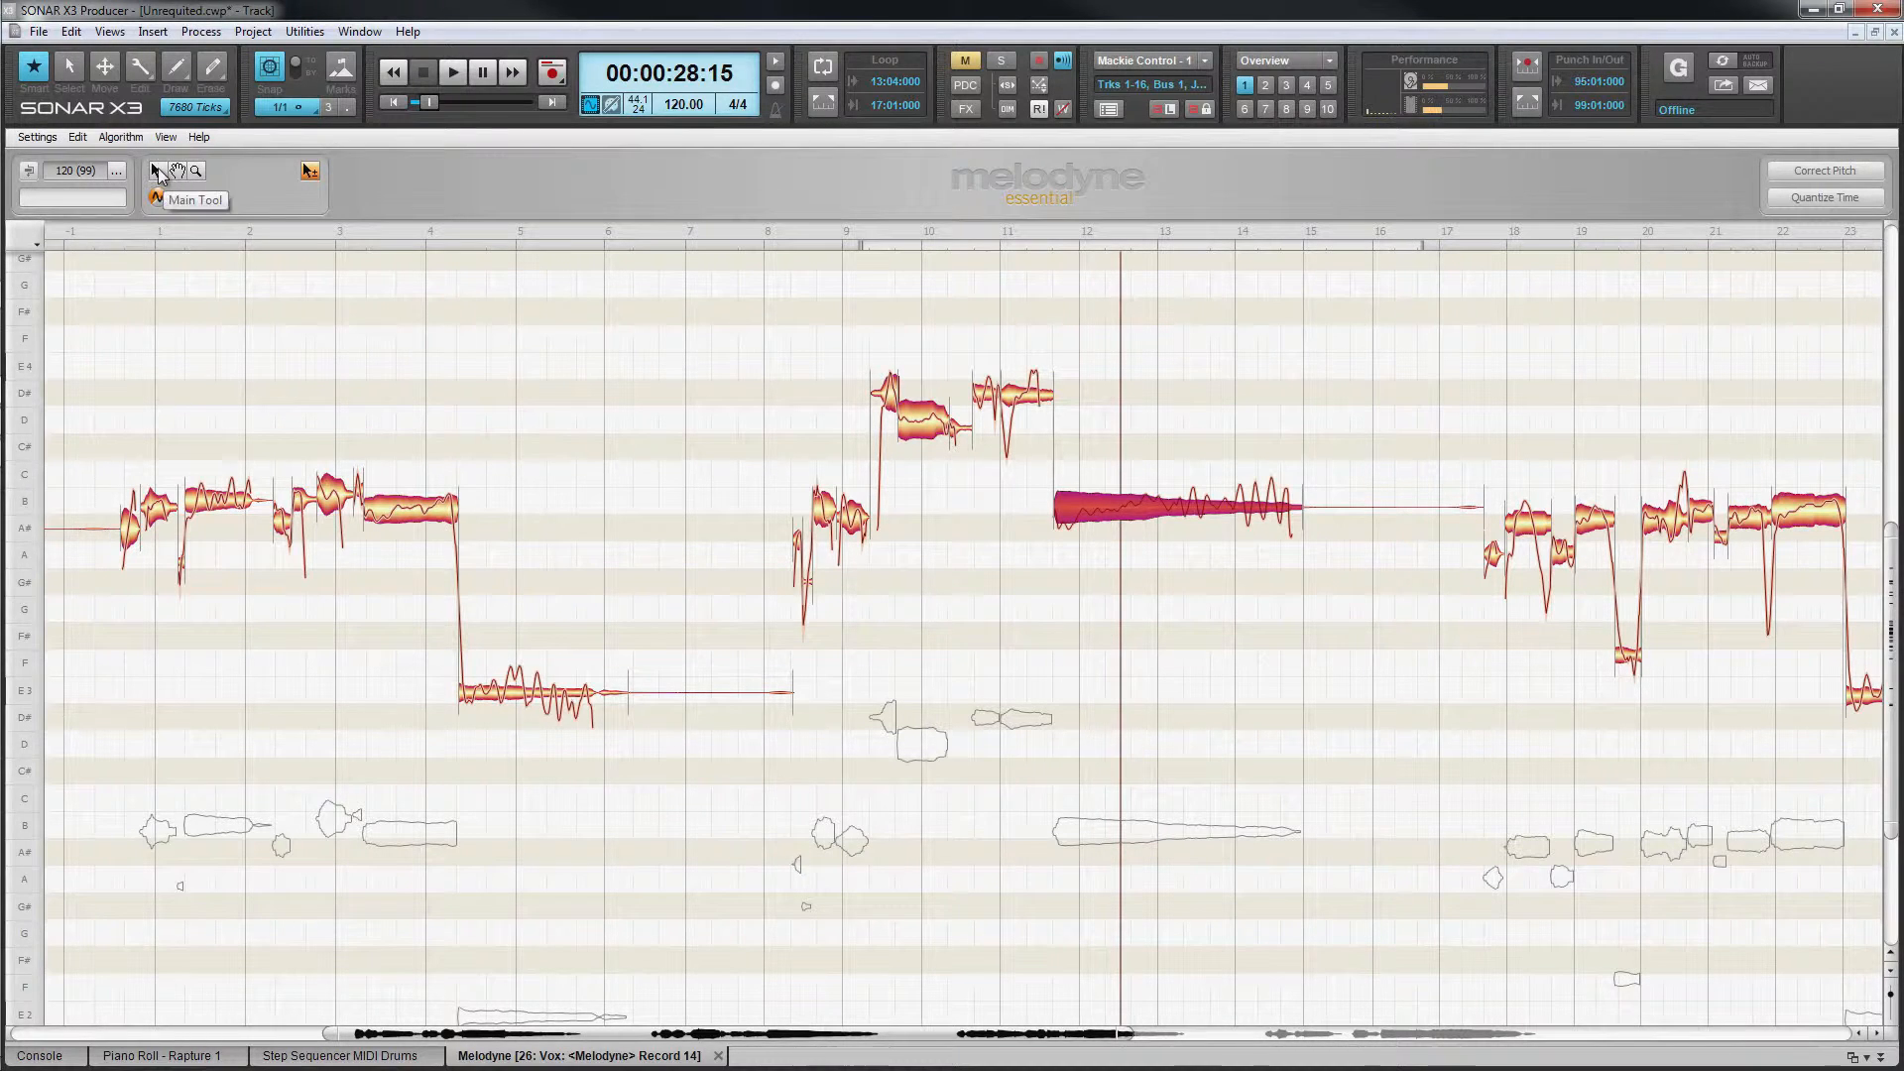
pyautogui.click(157, 168)
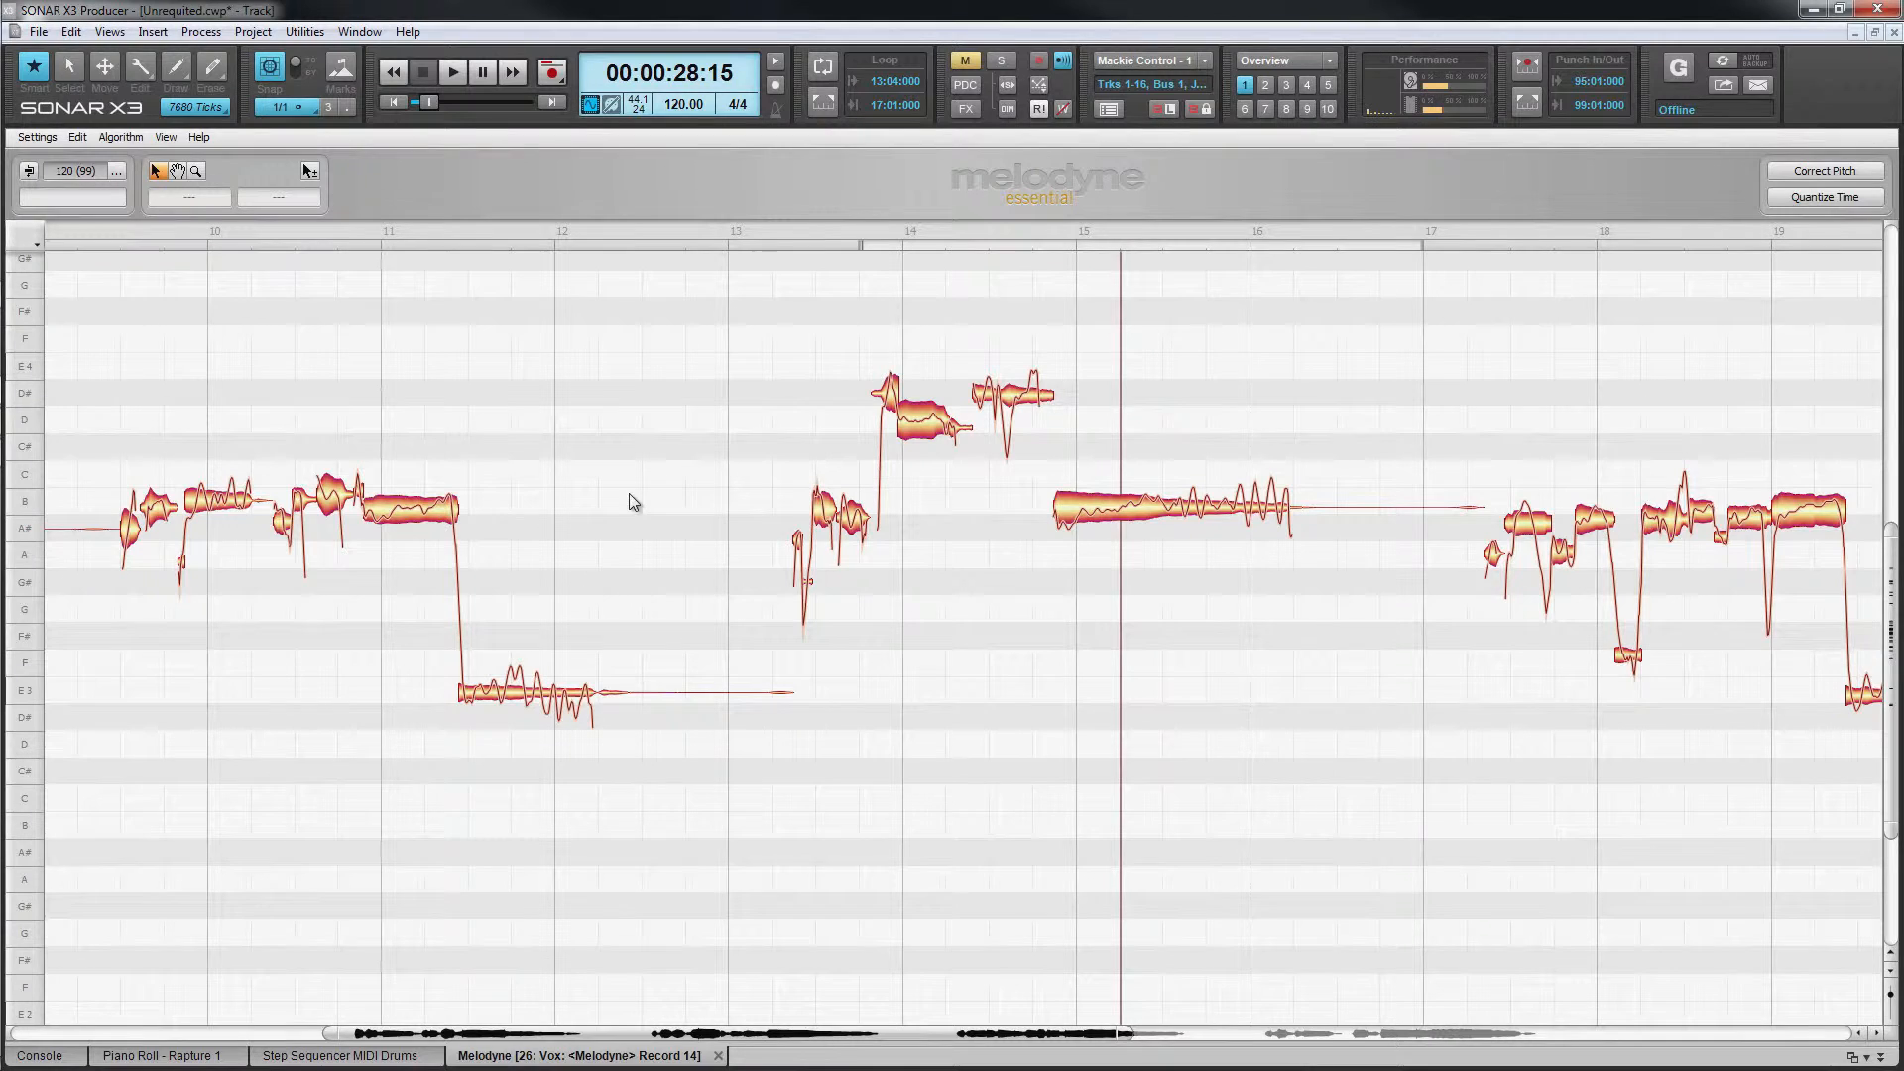
# Select the long B 3 note, the phrase around bars 13 to 16, and the B 3 note together with the D note at bar 14
pyautogui.click(1103, 510)
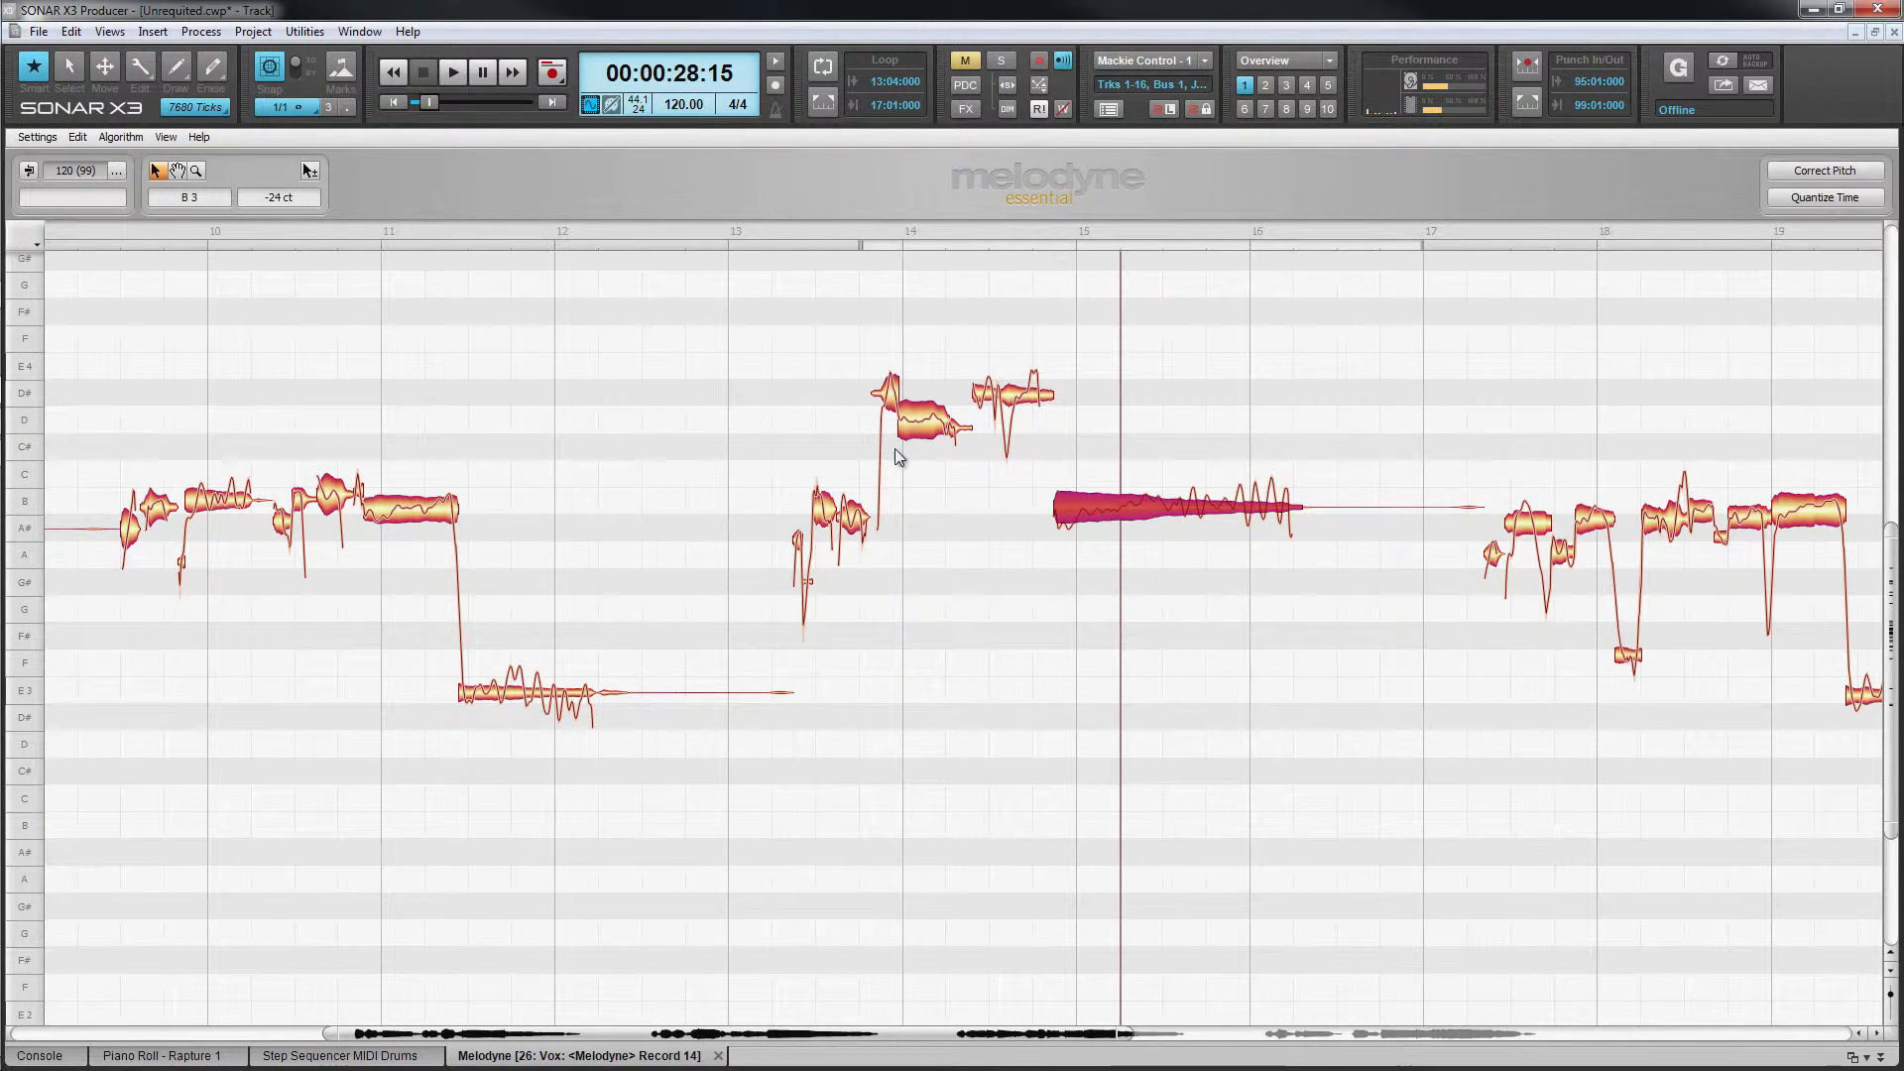
pyautogui.moveTo(745, 359); pyautogui.dragTo(1193, 622)
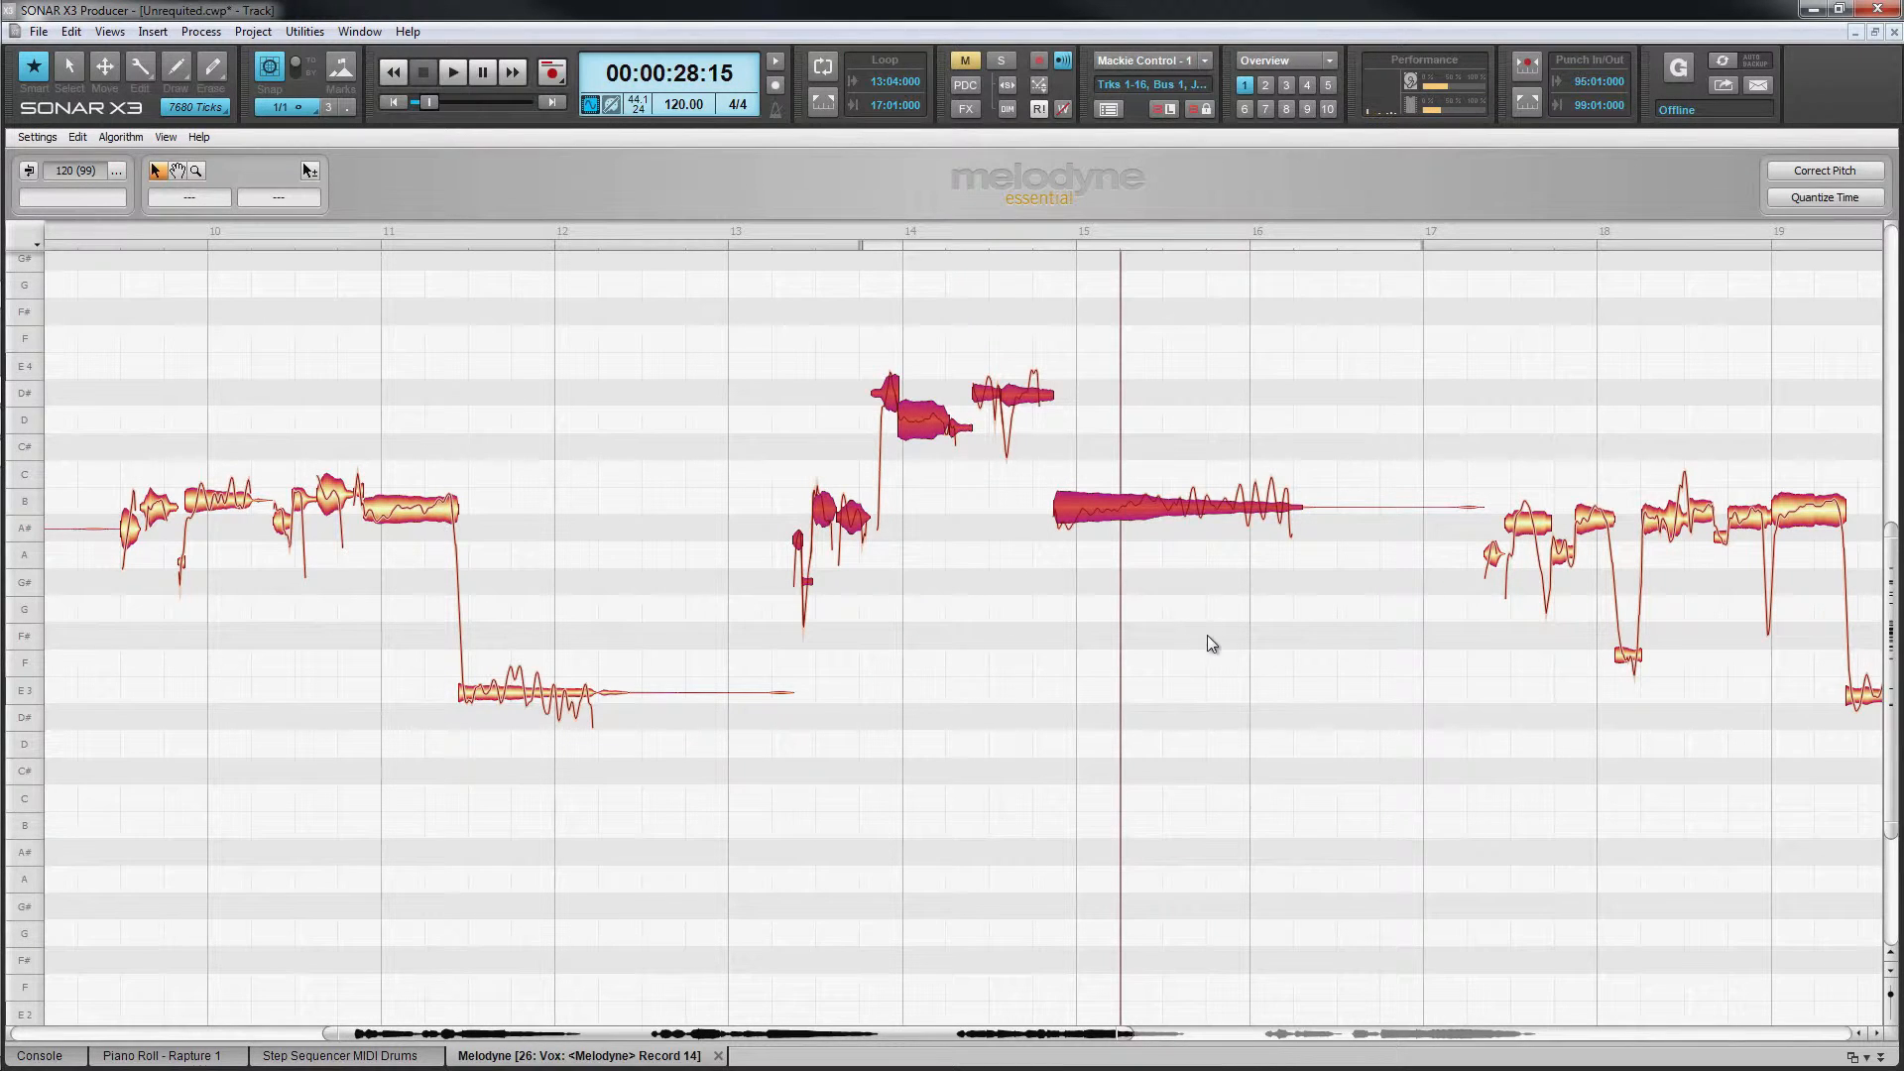
pyautogui.click(1252, 651)
pyautogui.click(1125, 510)
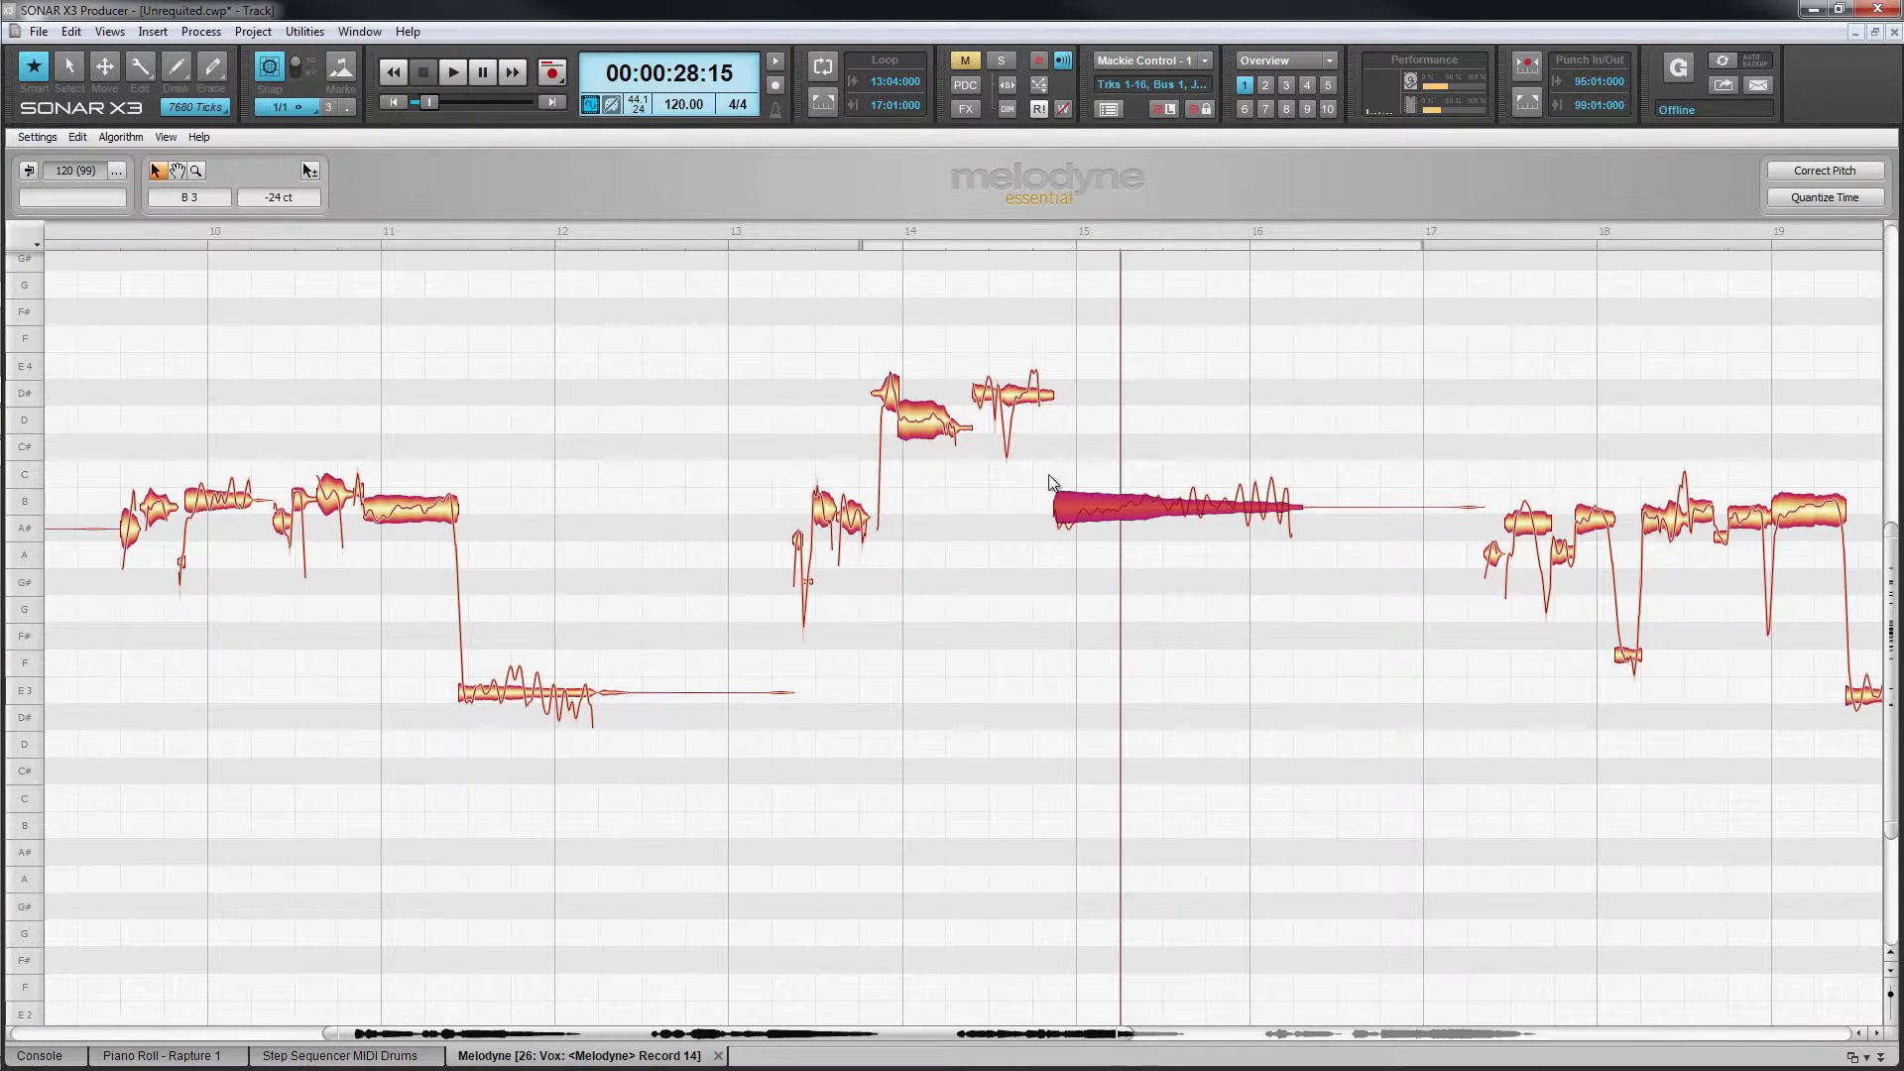
pyautogui.keyDown('shift'); pyautogui.click(932, 424); pyautogui.keyUp('shift')
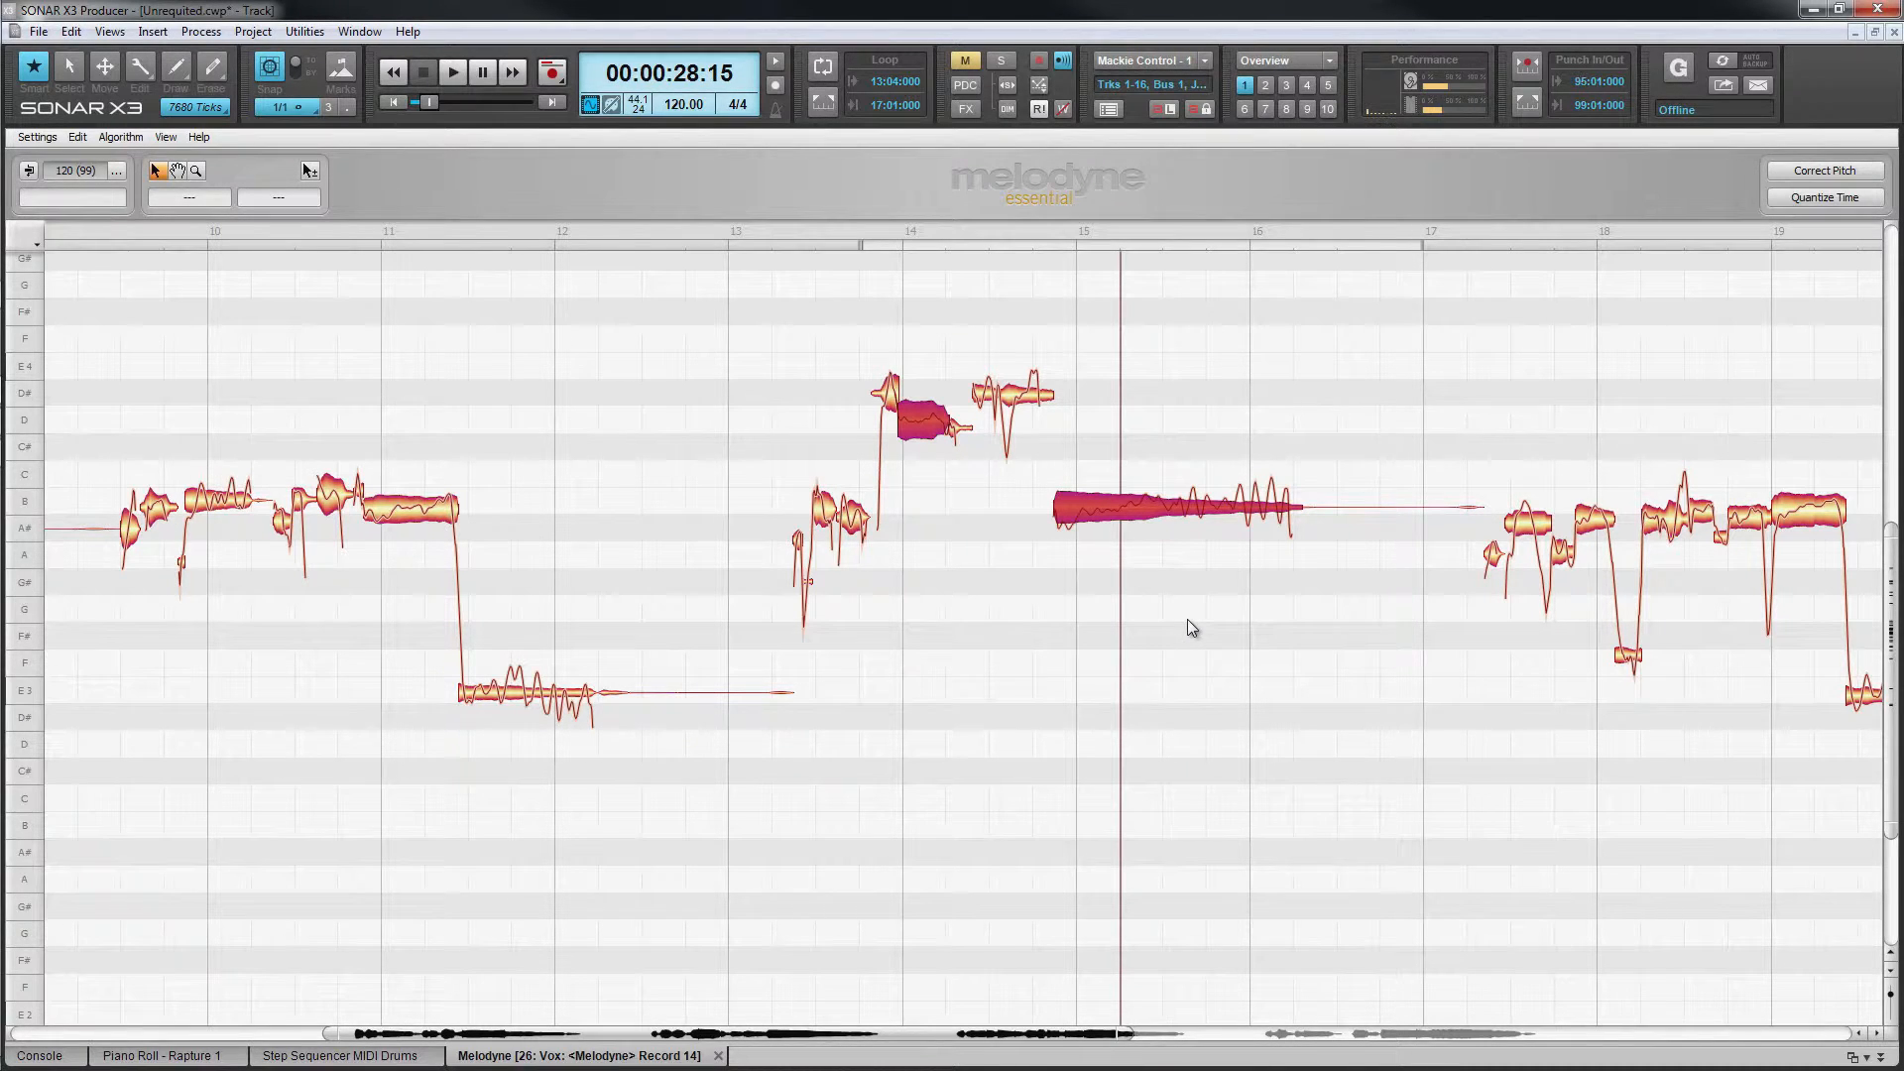
# Step the selection back note by note to the short G# 3 note in bar 13
pyautogui.press('Left')
pyautogui.press('Left')
pyautogui.press('Left')
pyautogui.press('Left')
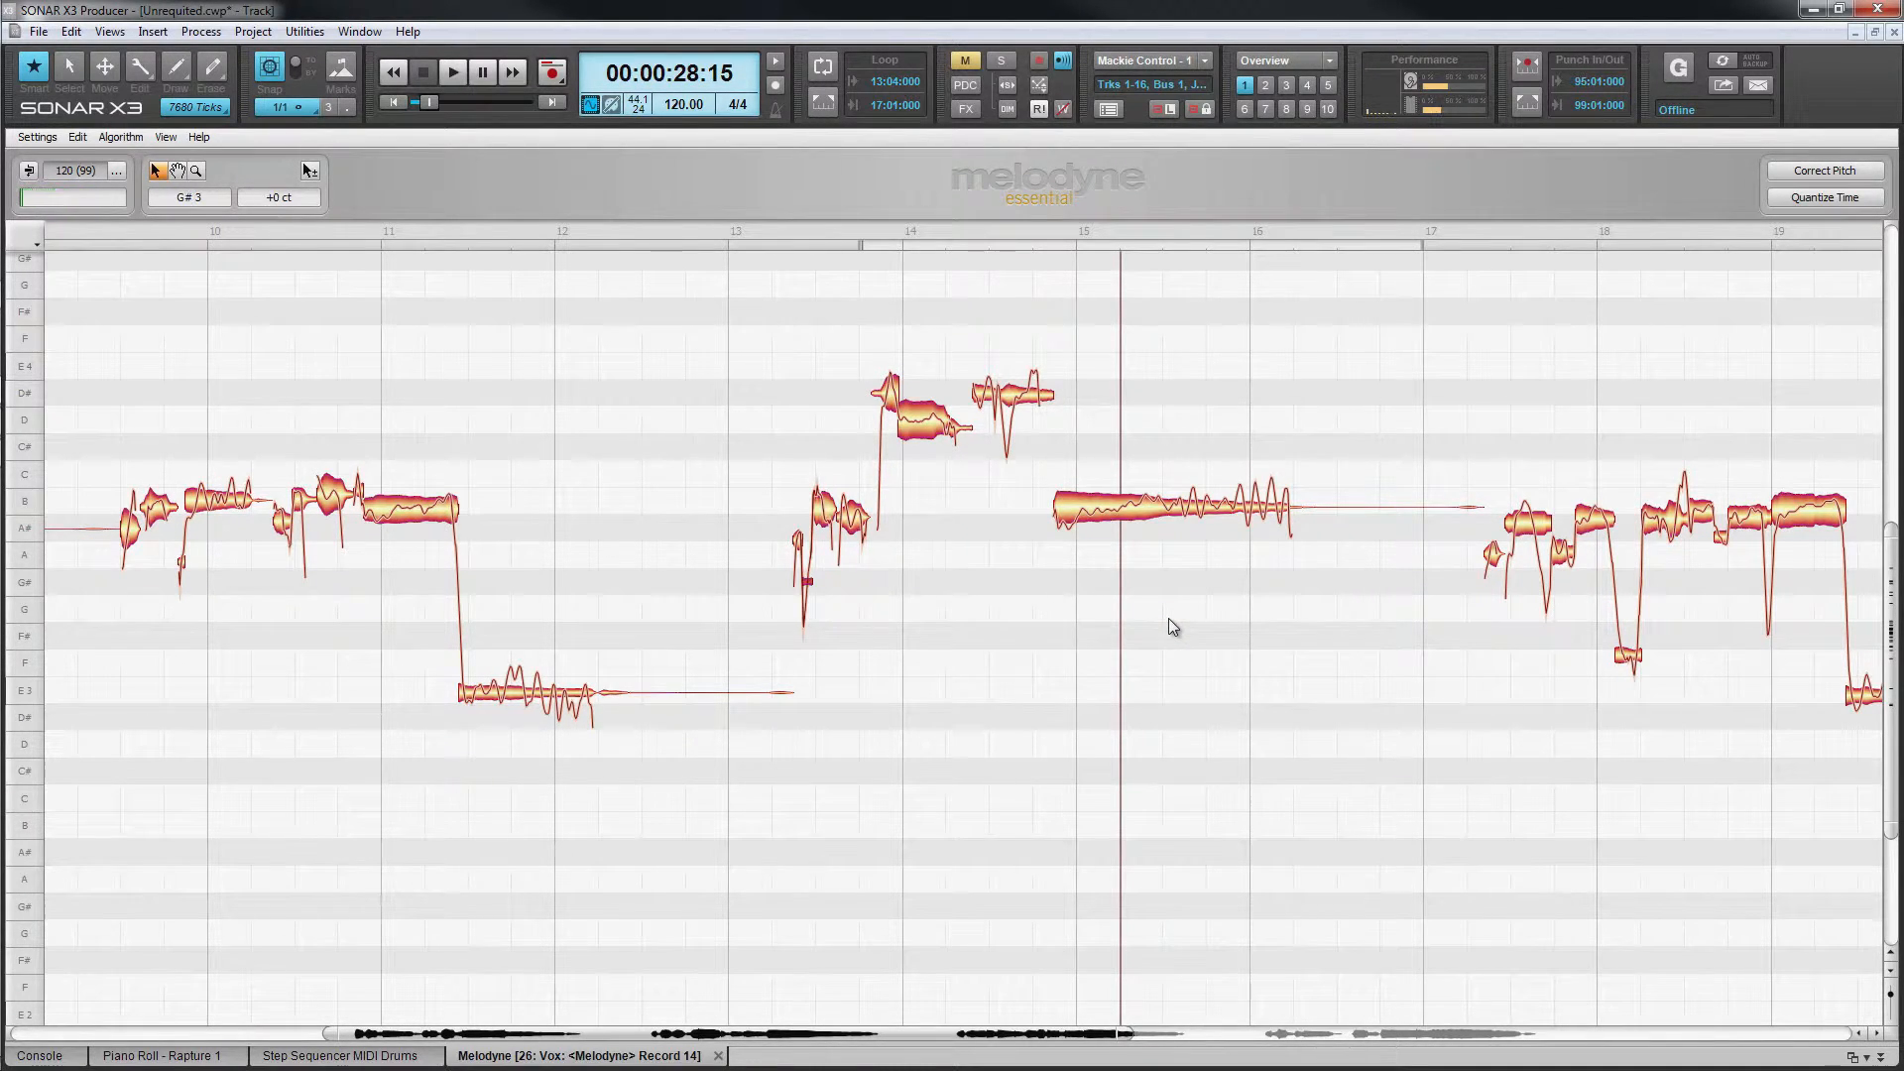
# Try moving the whole bars 13 to 17 phrase, and lower only the long B 3 note near bar 15 to A# 3 +24 ct
pyautogui.click(1071, 511)
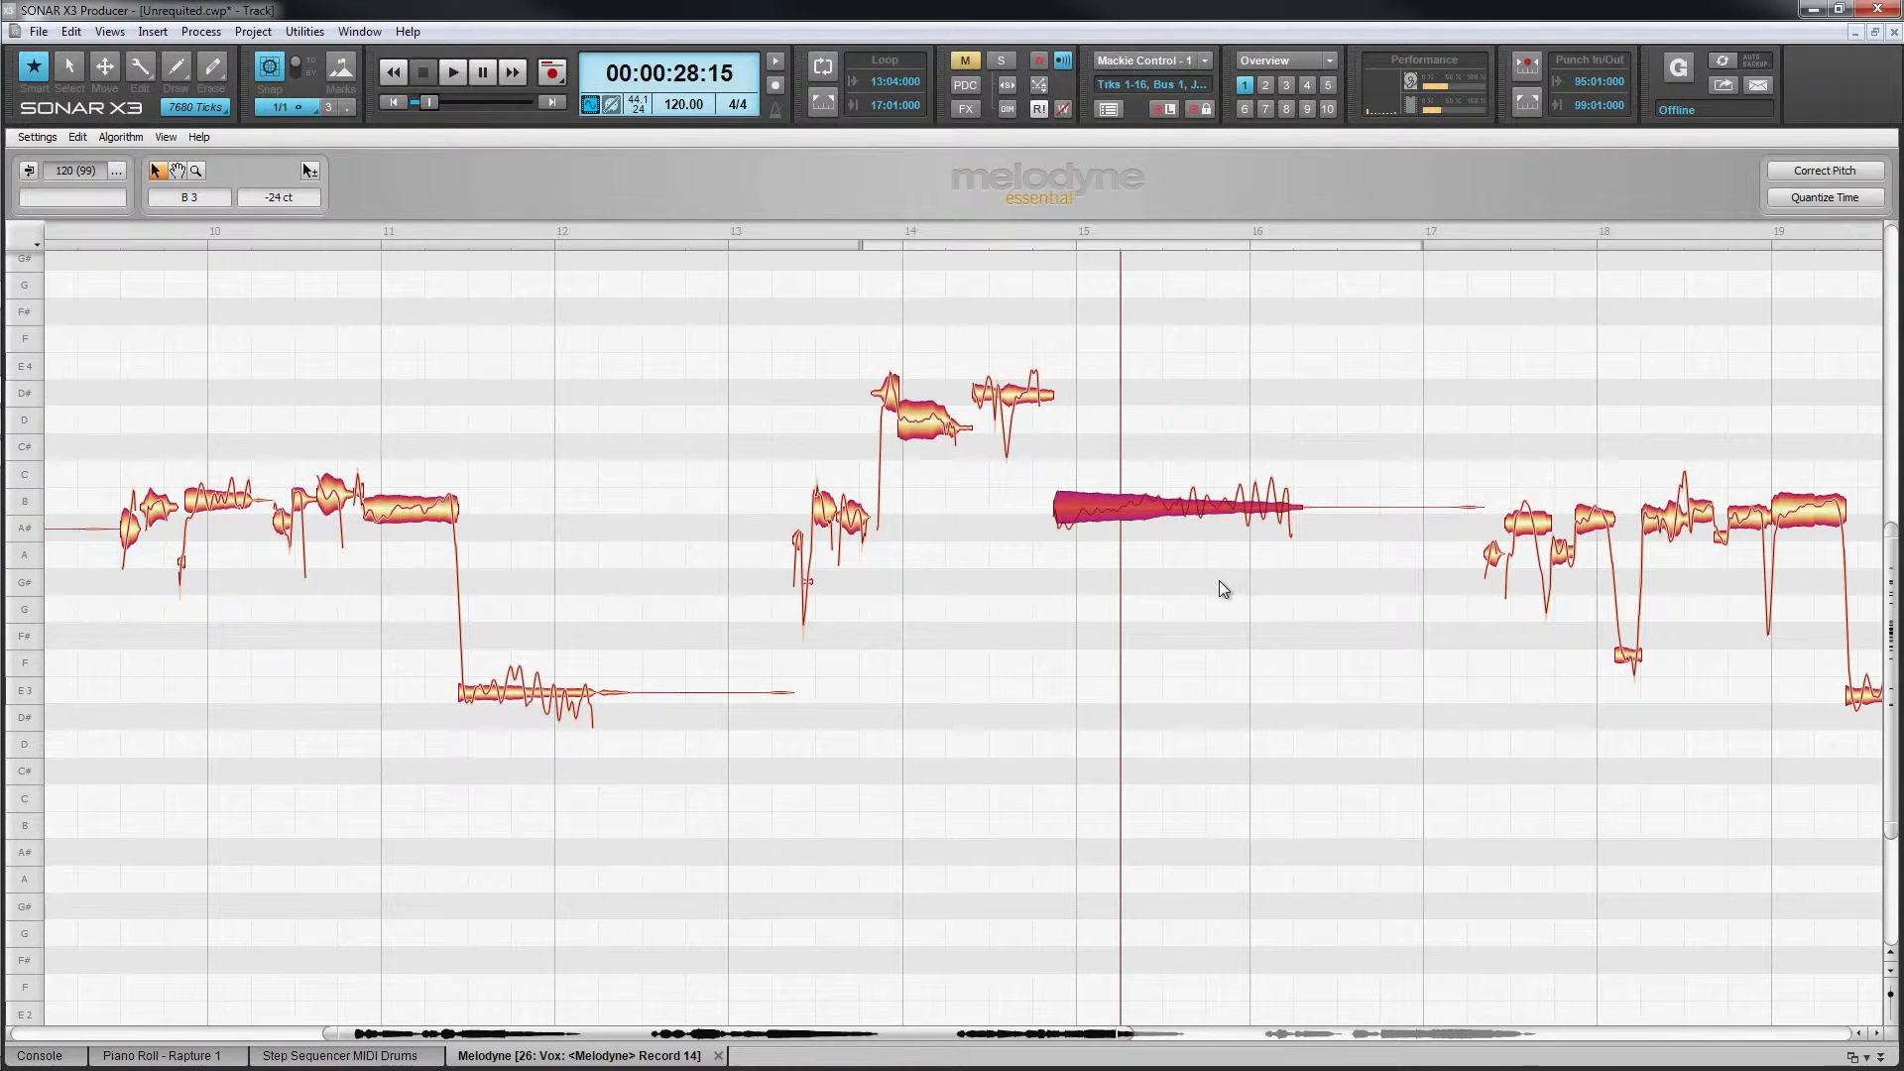
pyautogui.moveTo(735, 334); pyautogui.dragTo(1373, 656)
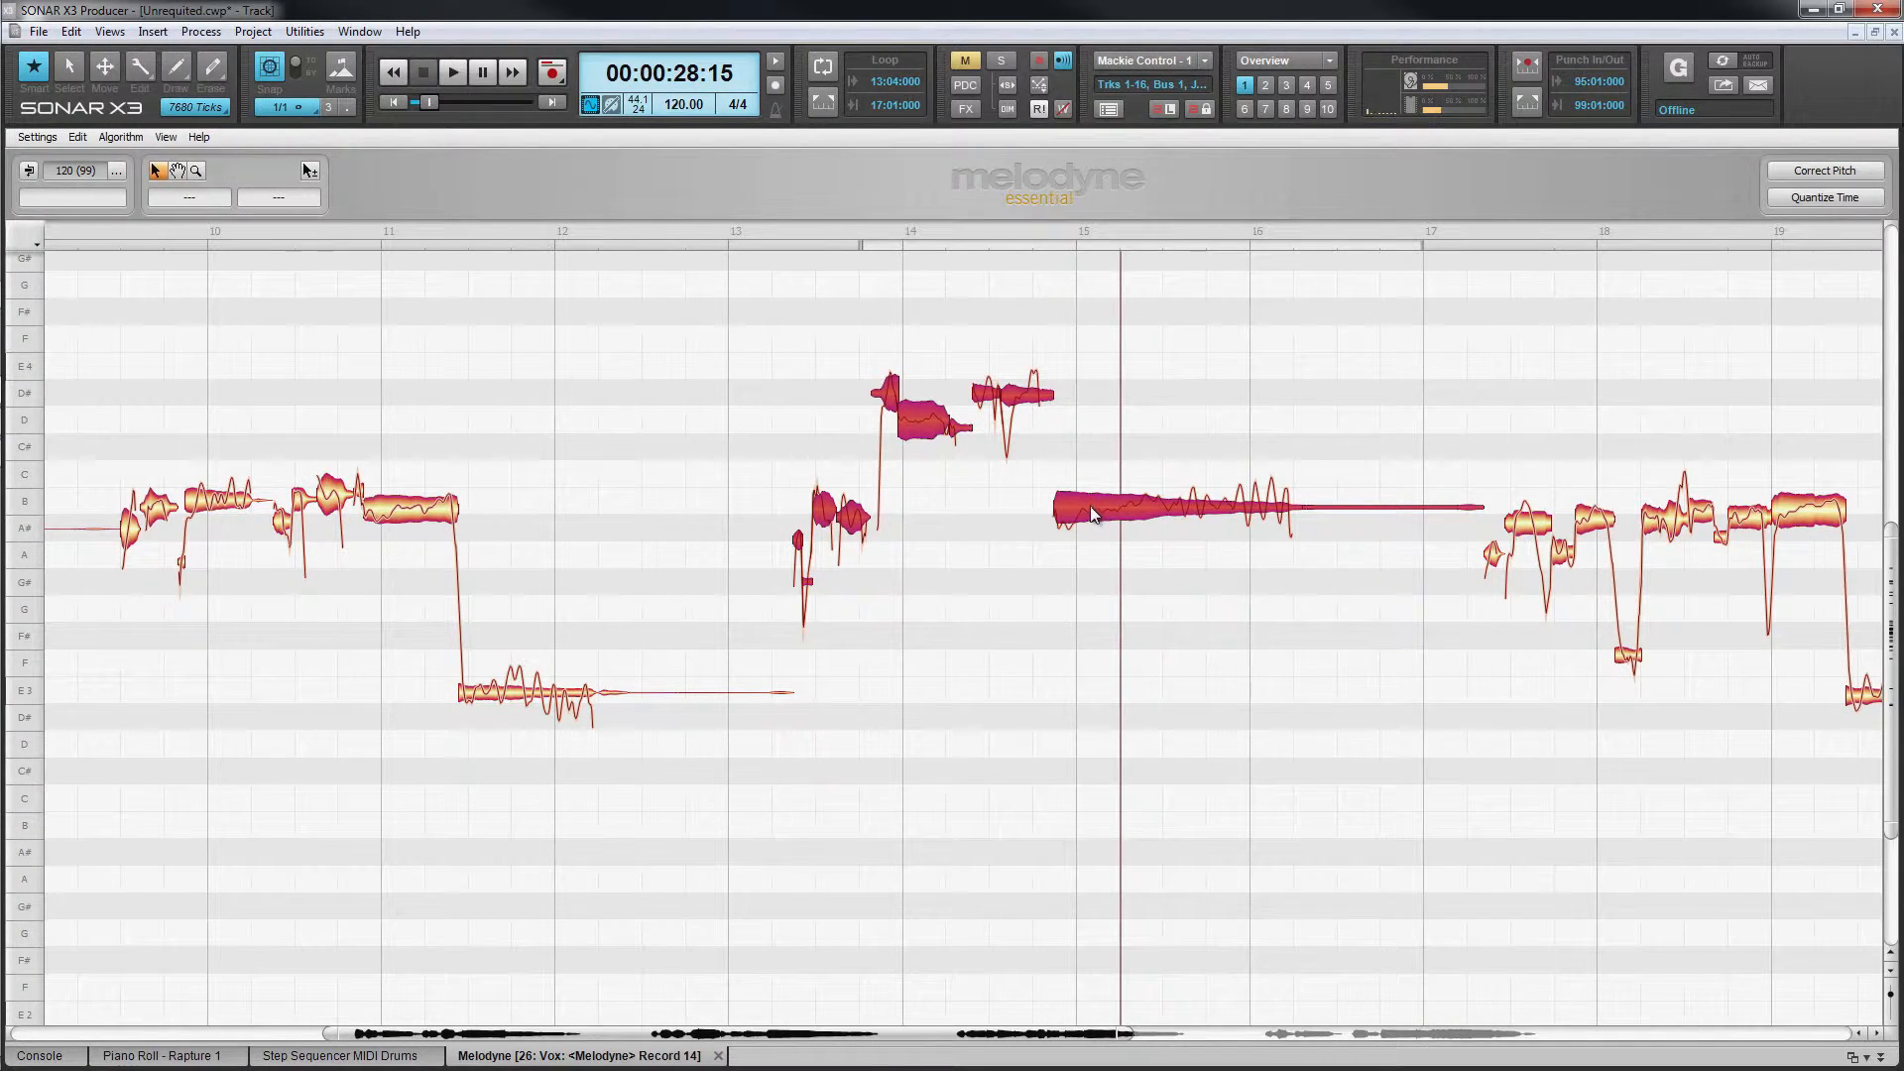
pyautogui.moveTo(1091, 514); pyautogui.dragTo(1094, 508)
pyautogui.click(1095, 557)
pyautogui.click(1095, 508)
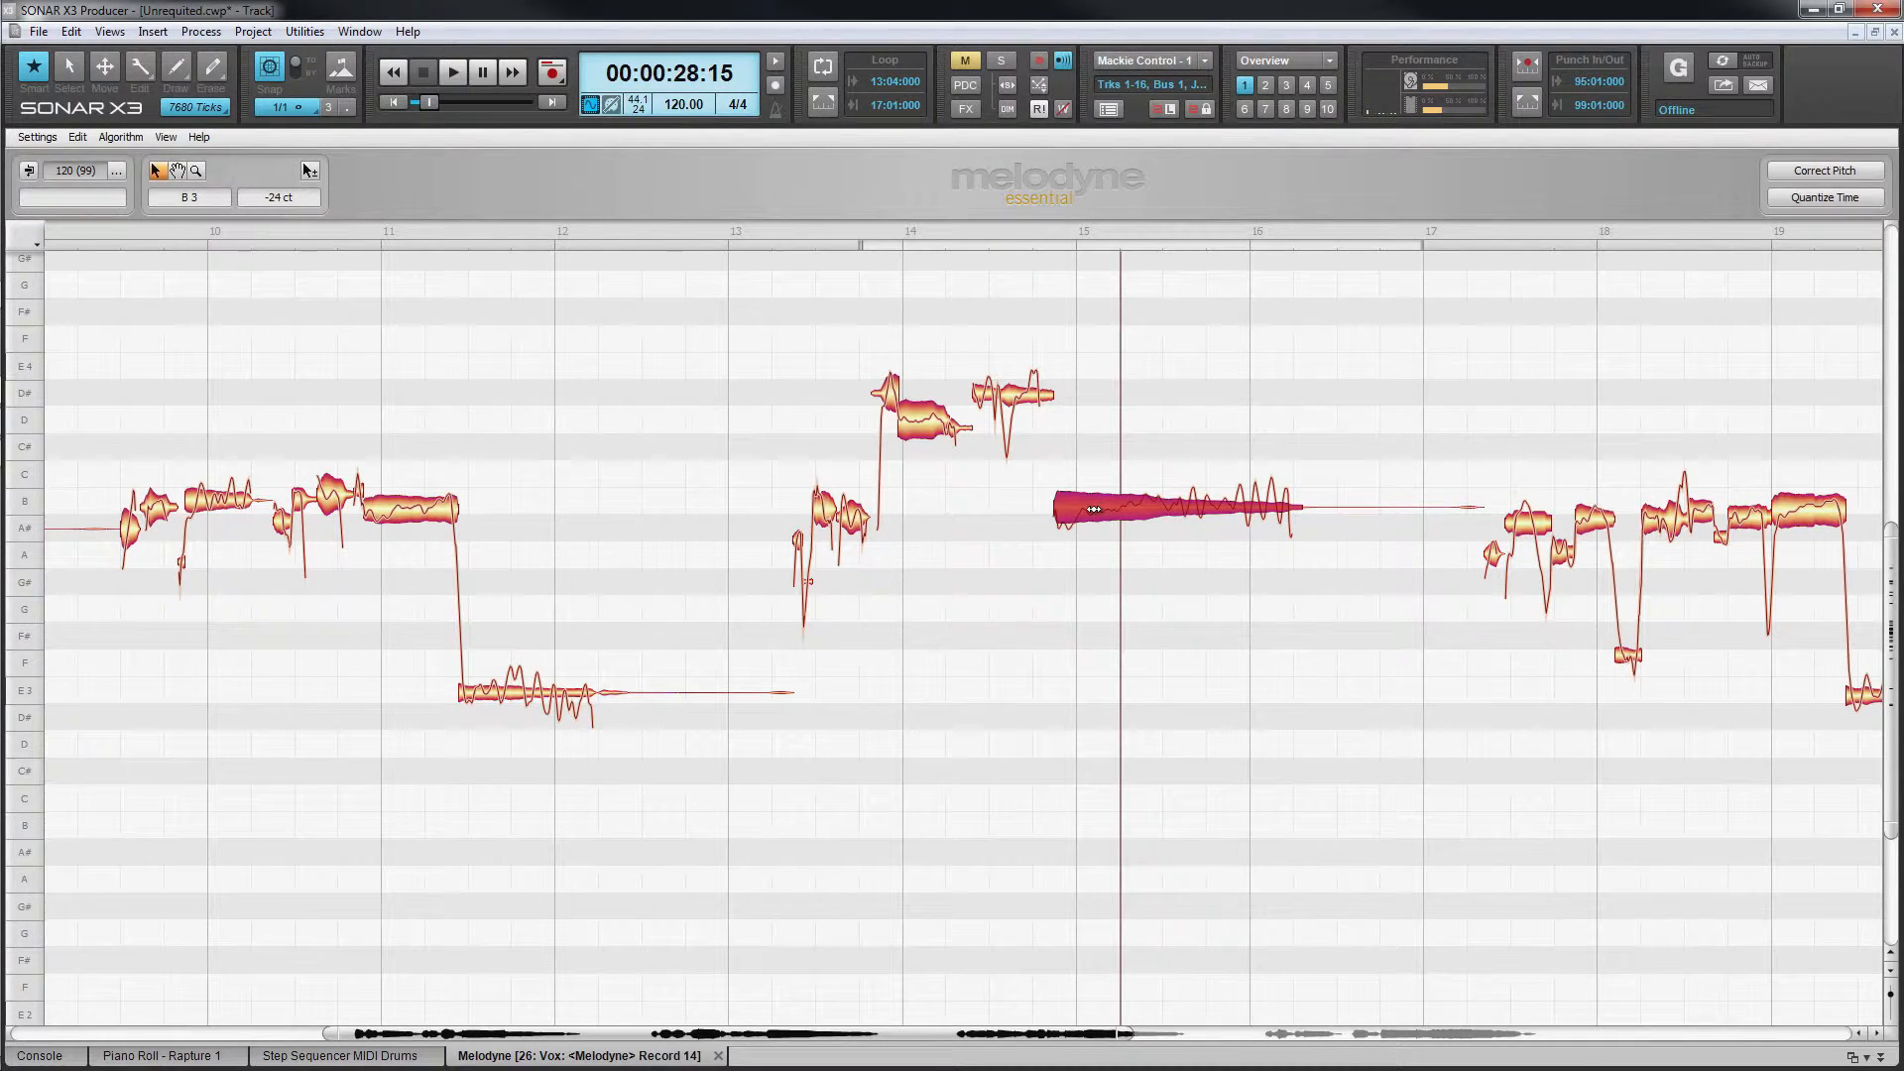
pyautogui.moveTo(1095, 509); pyautogui.dragTo(1106, 527)
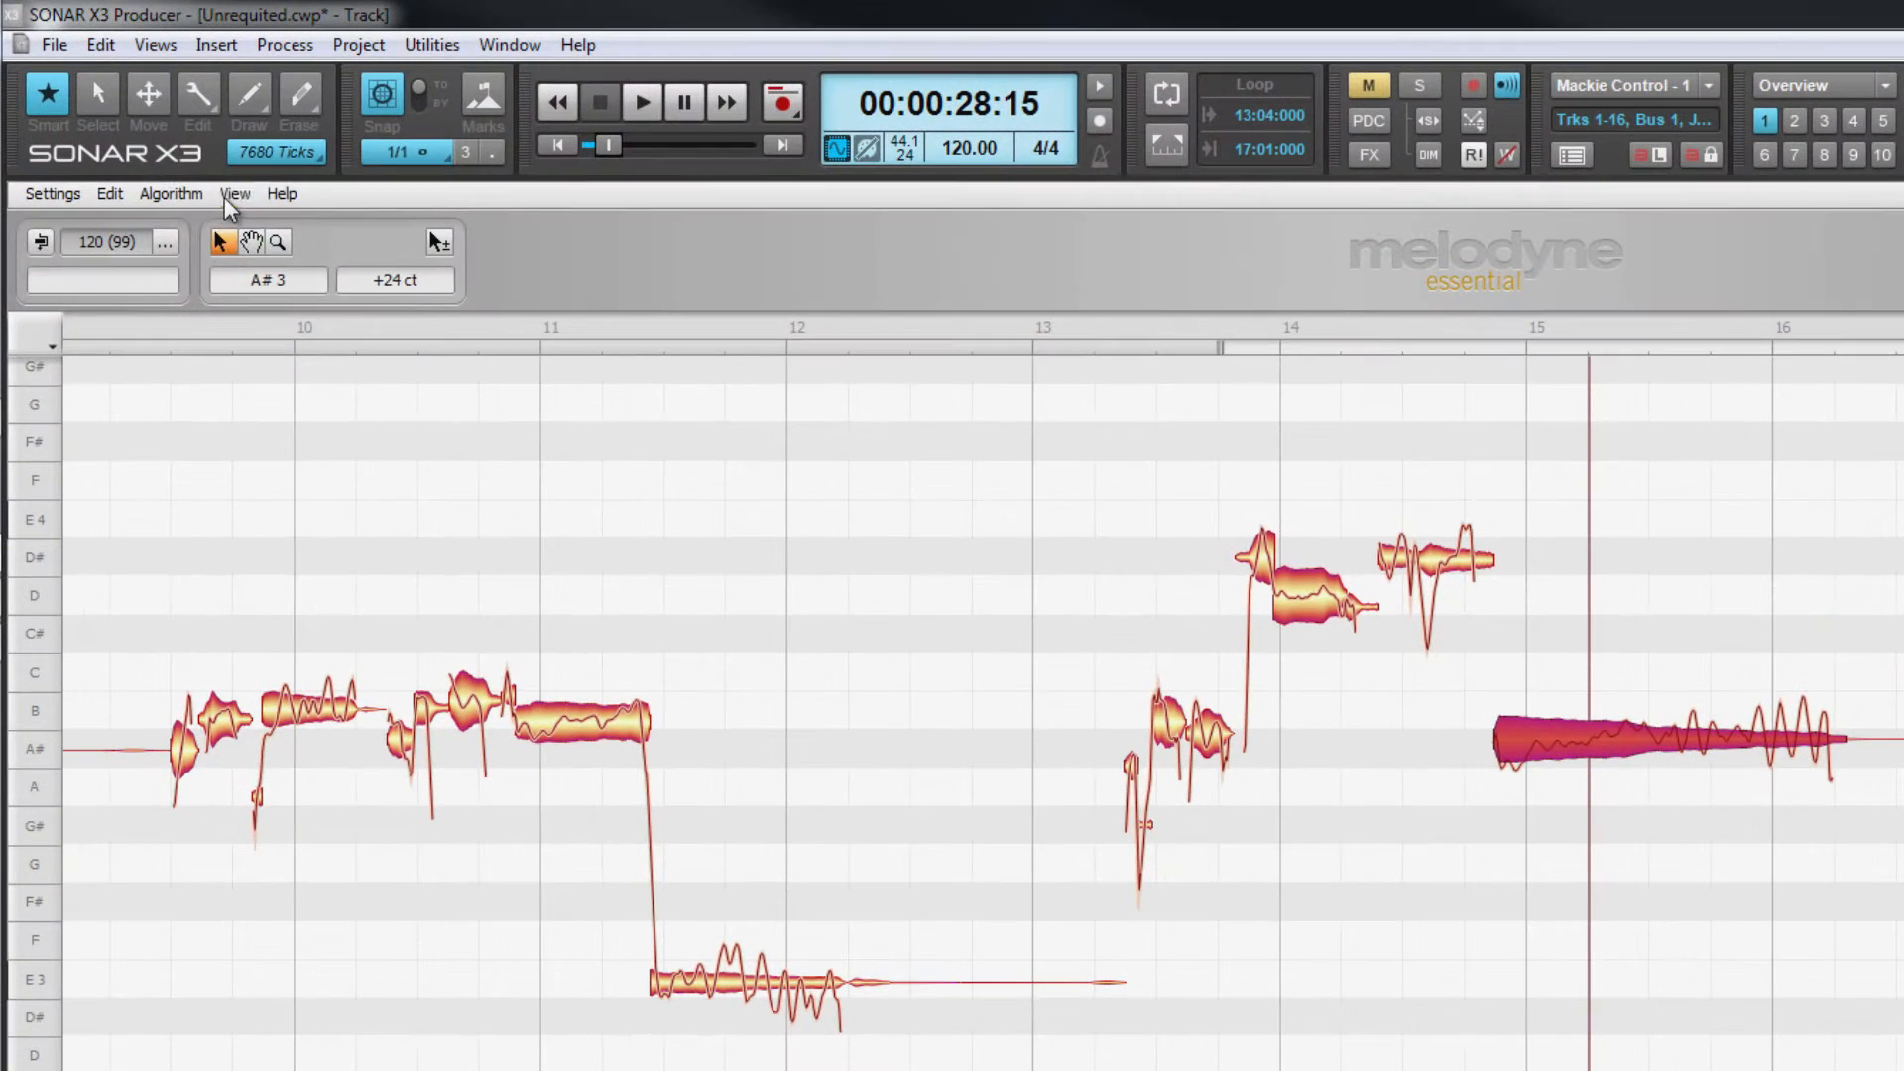
# Show the note separations, and try shifting the start and end separations of the long note near bar 15 before restoring them
pyautogui.click(228, 197)
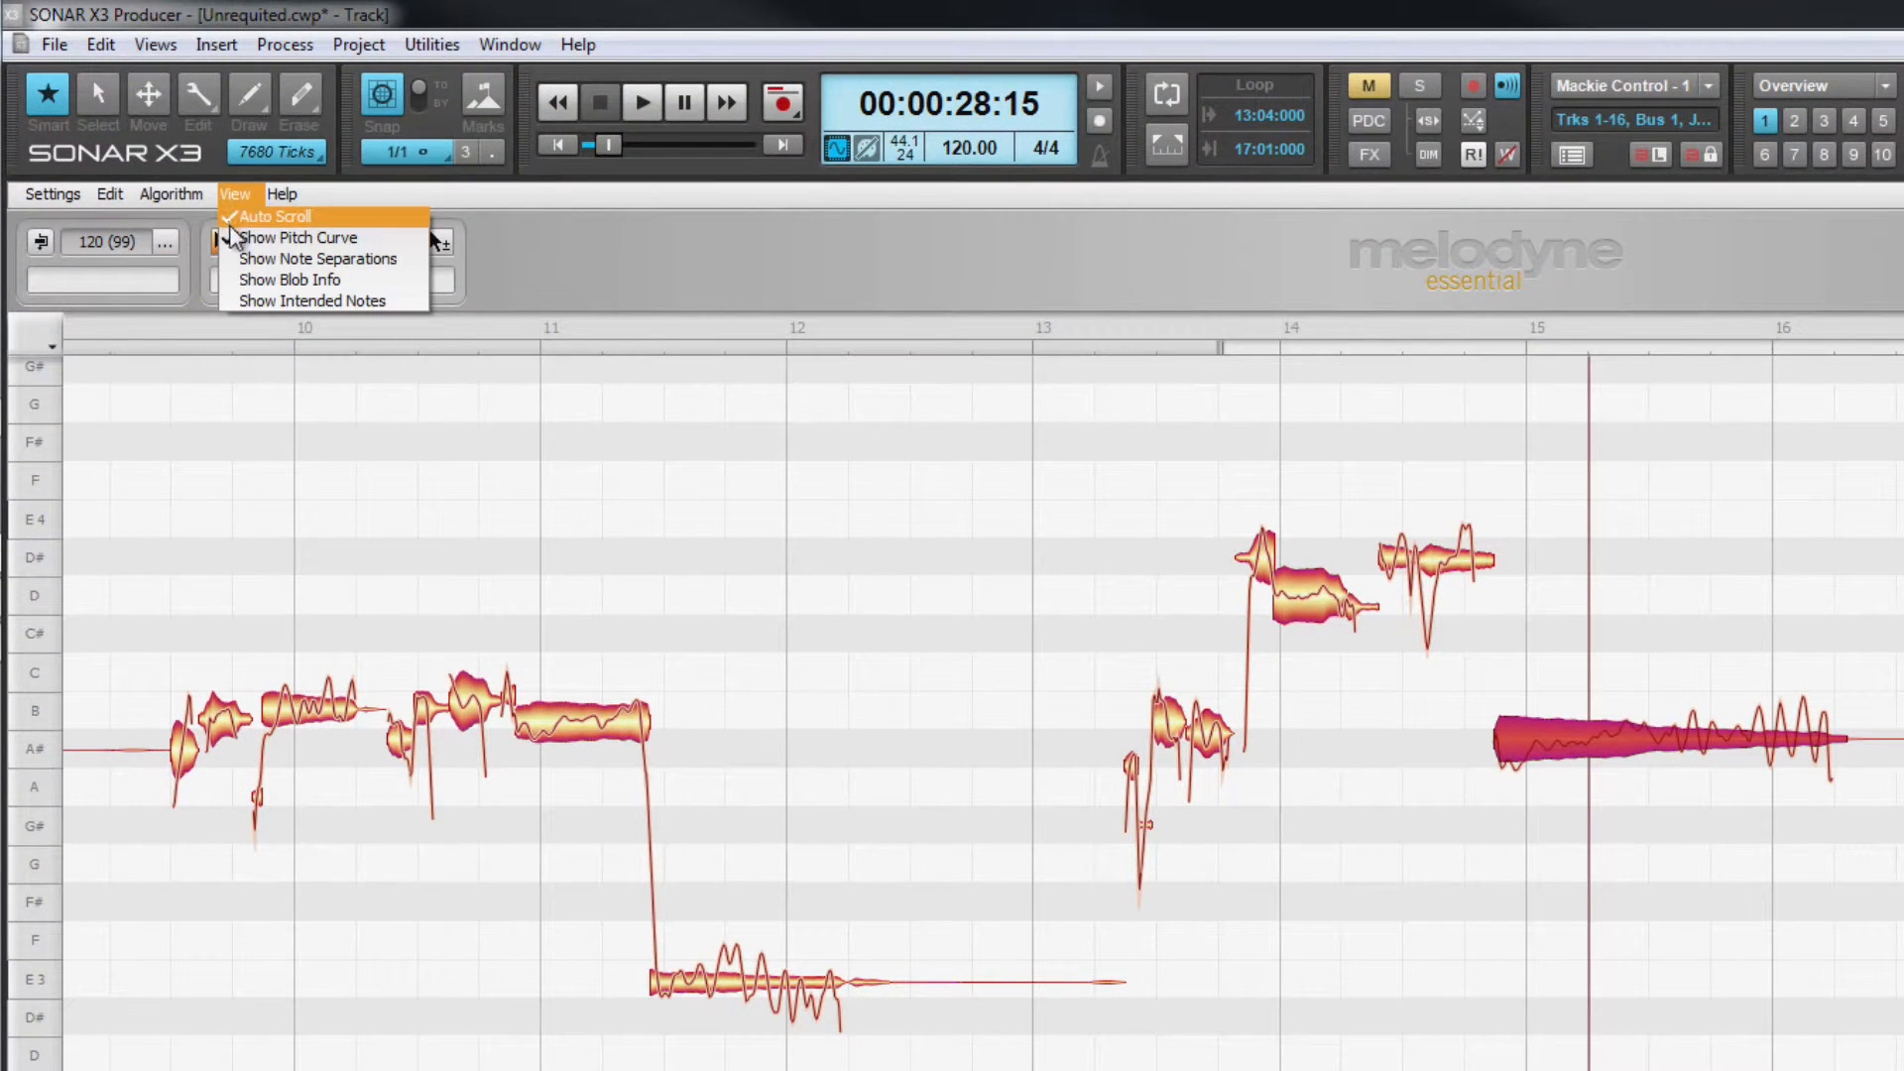
pyautogui.click(250, 250)
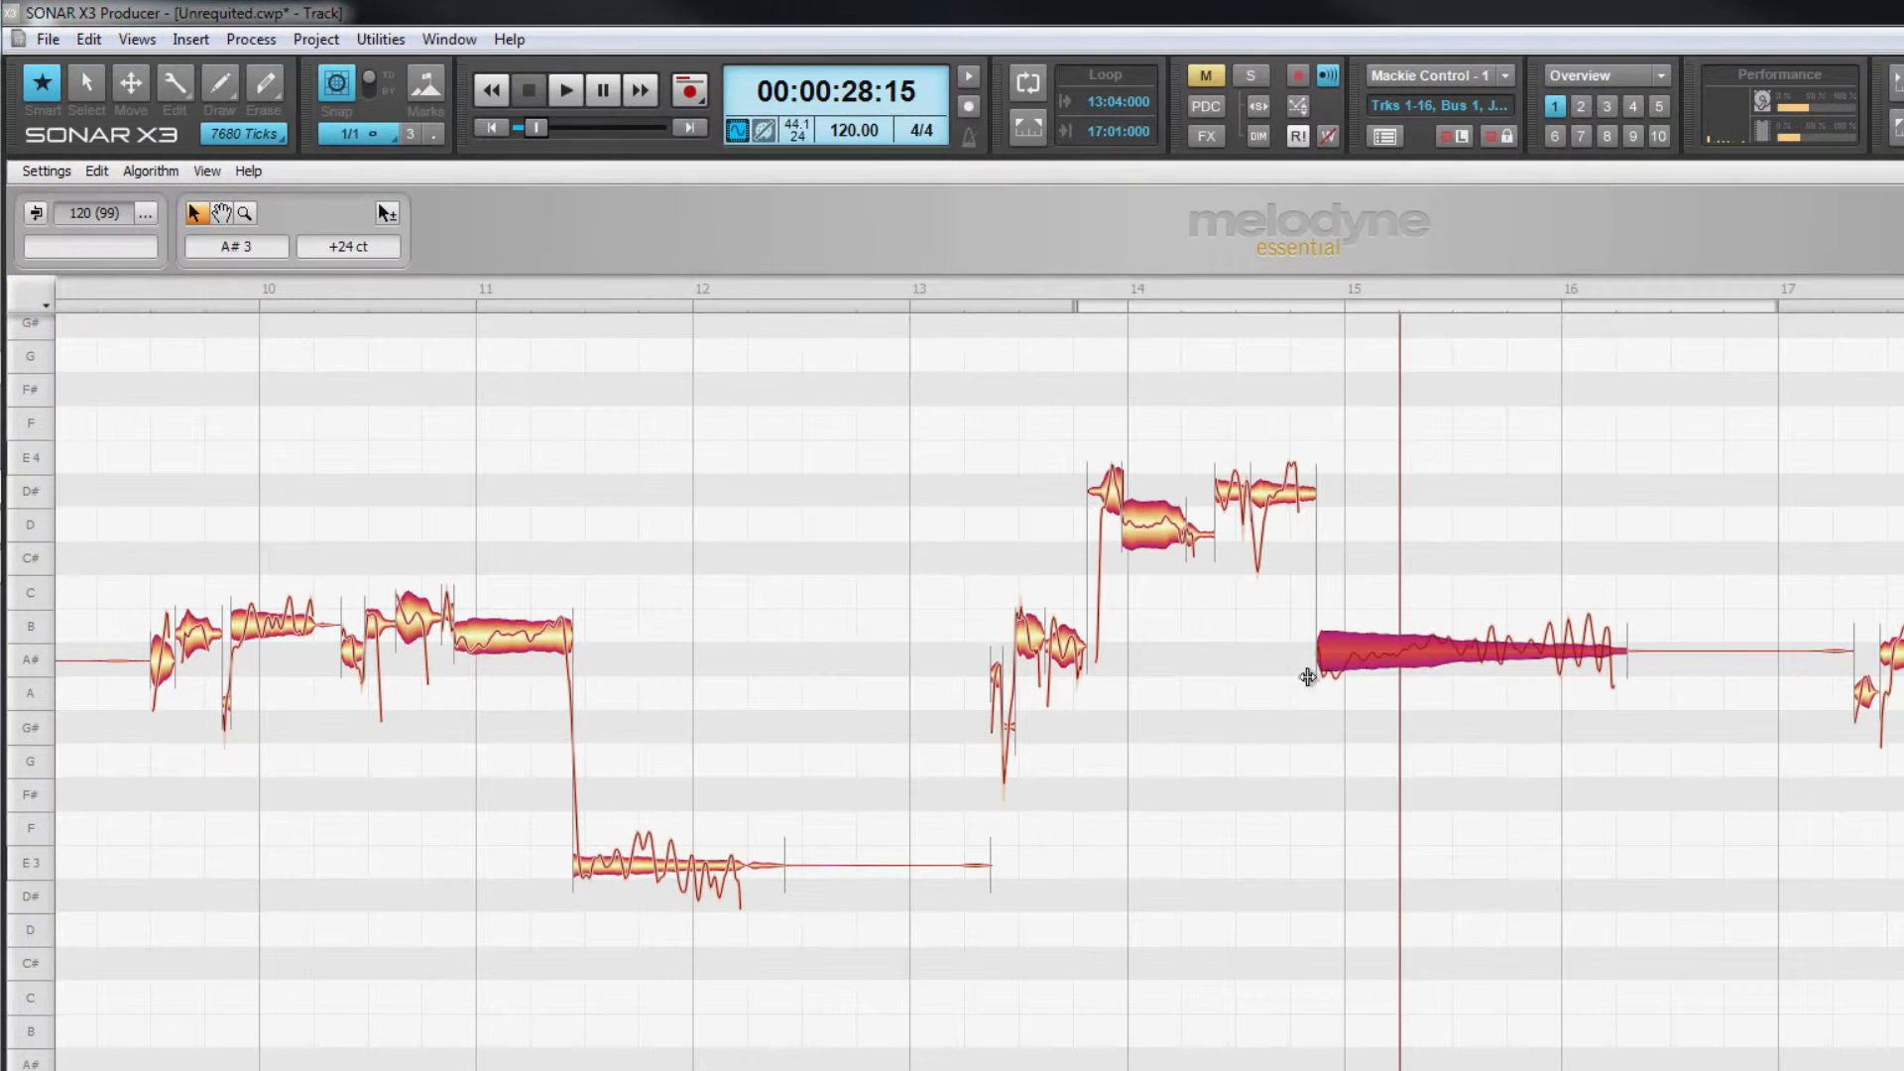
pyautogui.click(1318, 609)
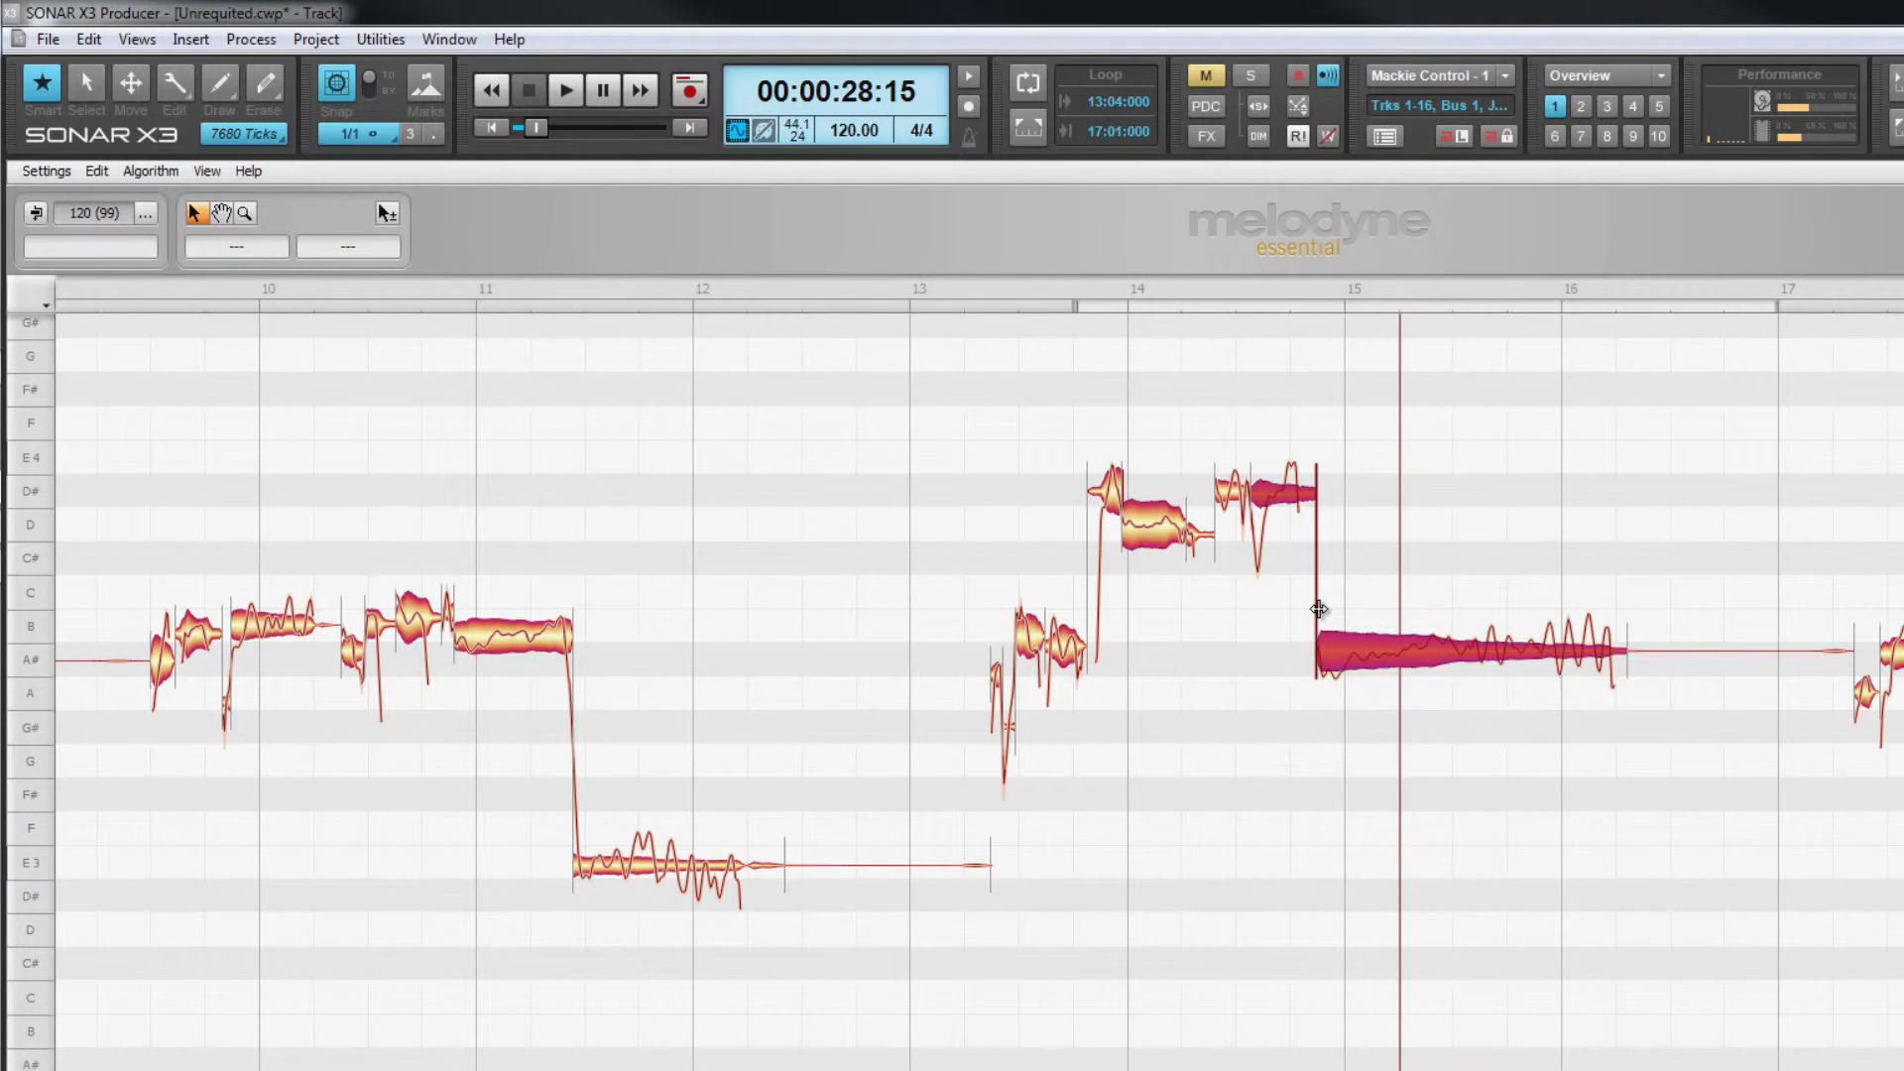
pyautogui.moveTo(1319, 609)
pyautogui.mouseDown()
pyautogui.moveTo(1352, 610)
pyautogui.moveTo(1314, 617)
pyautogui.mouseUp()
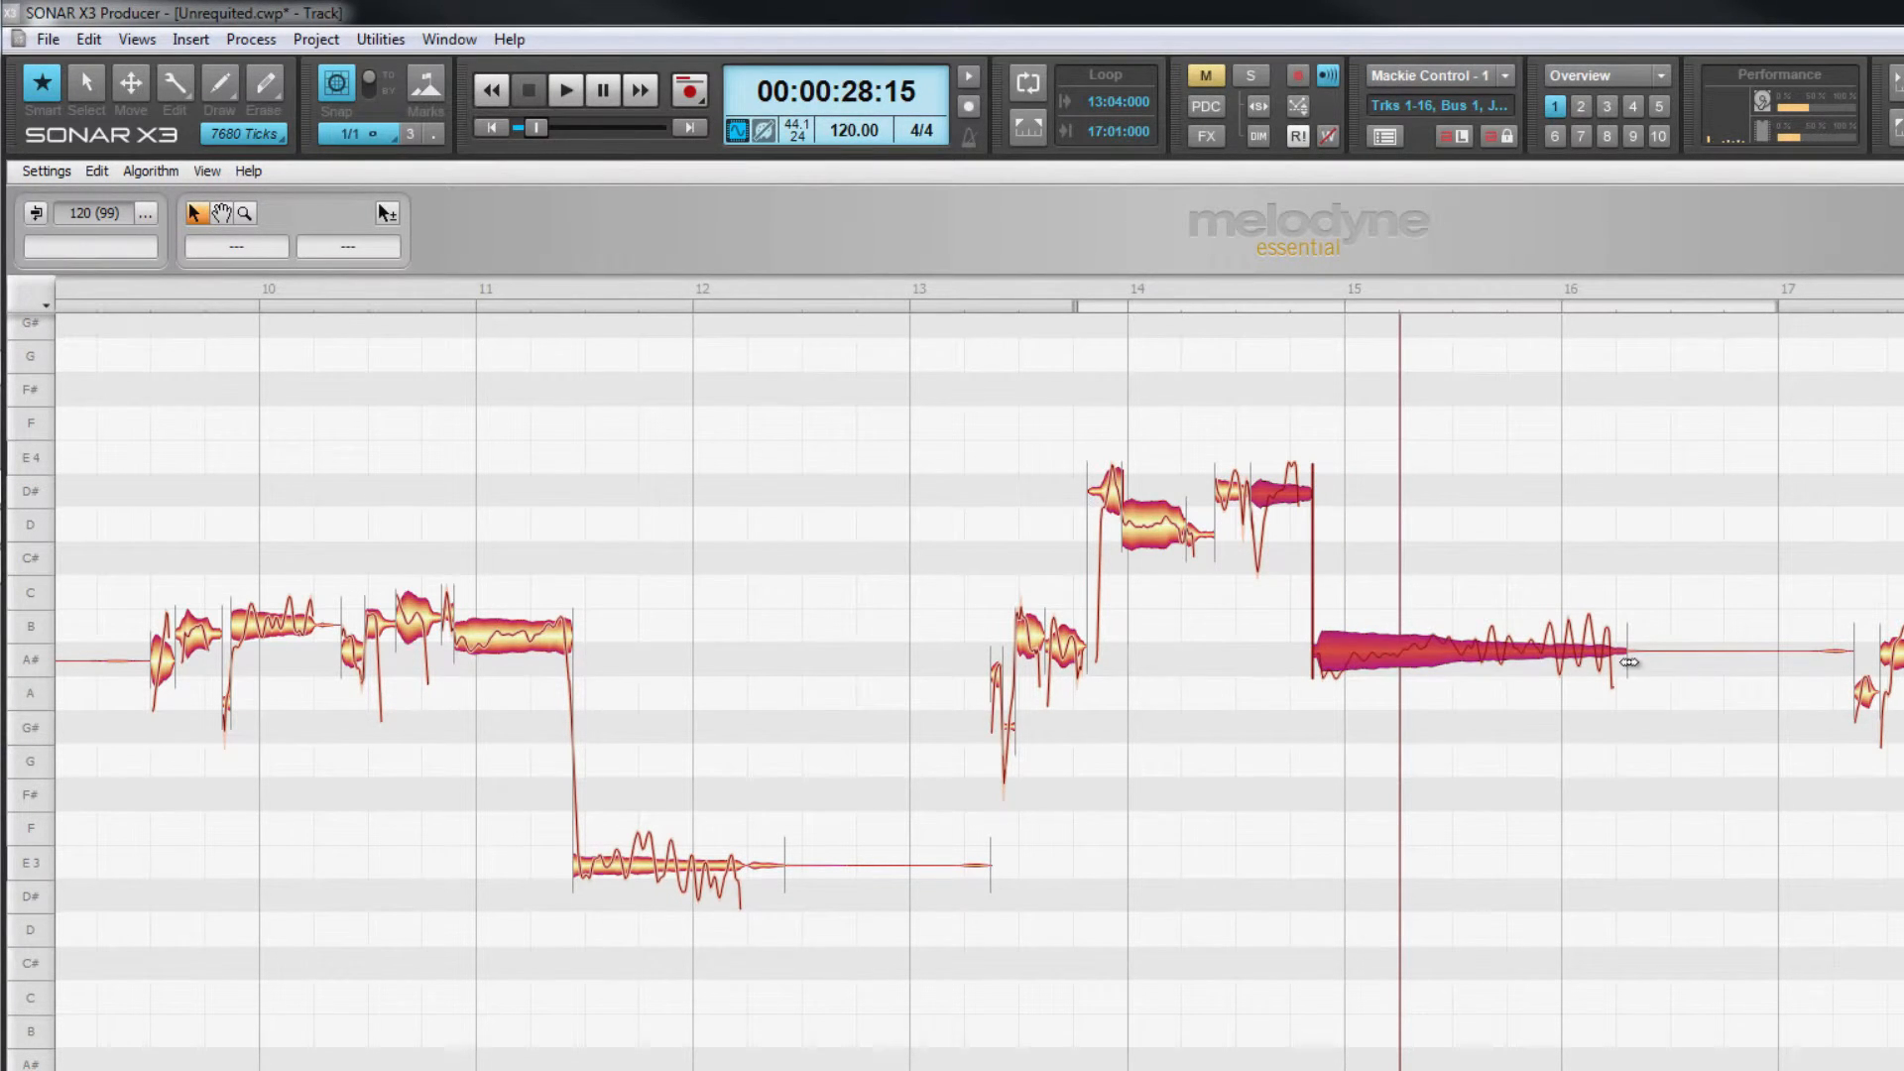
pyautogui.moveTo(1625, 659); pyautogui.dragTo(1598, 659)
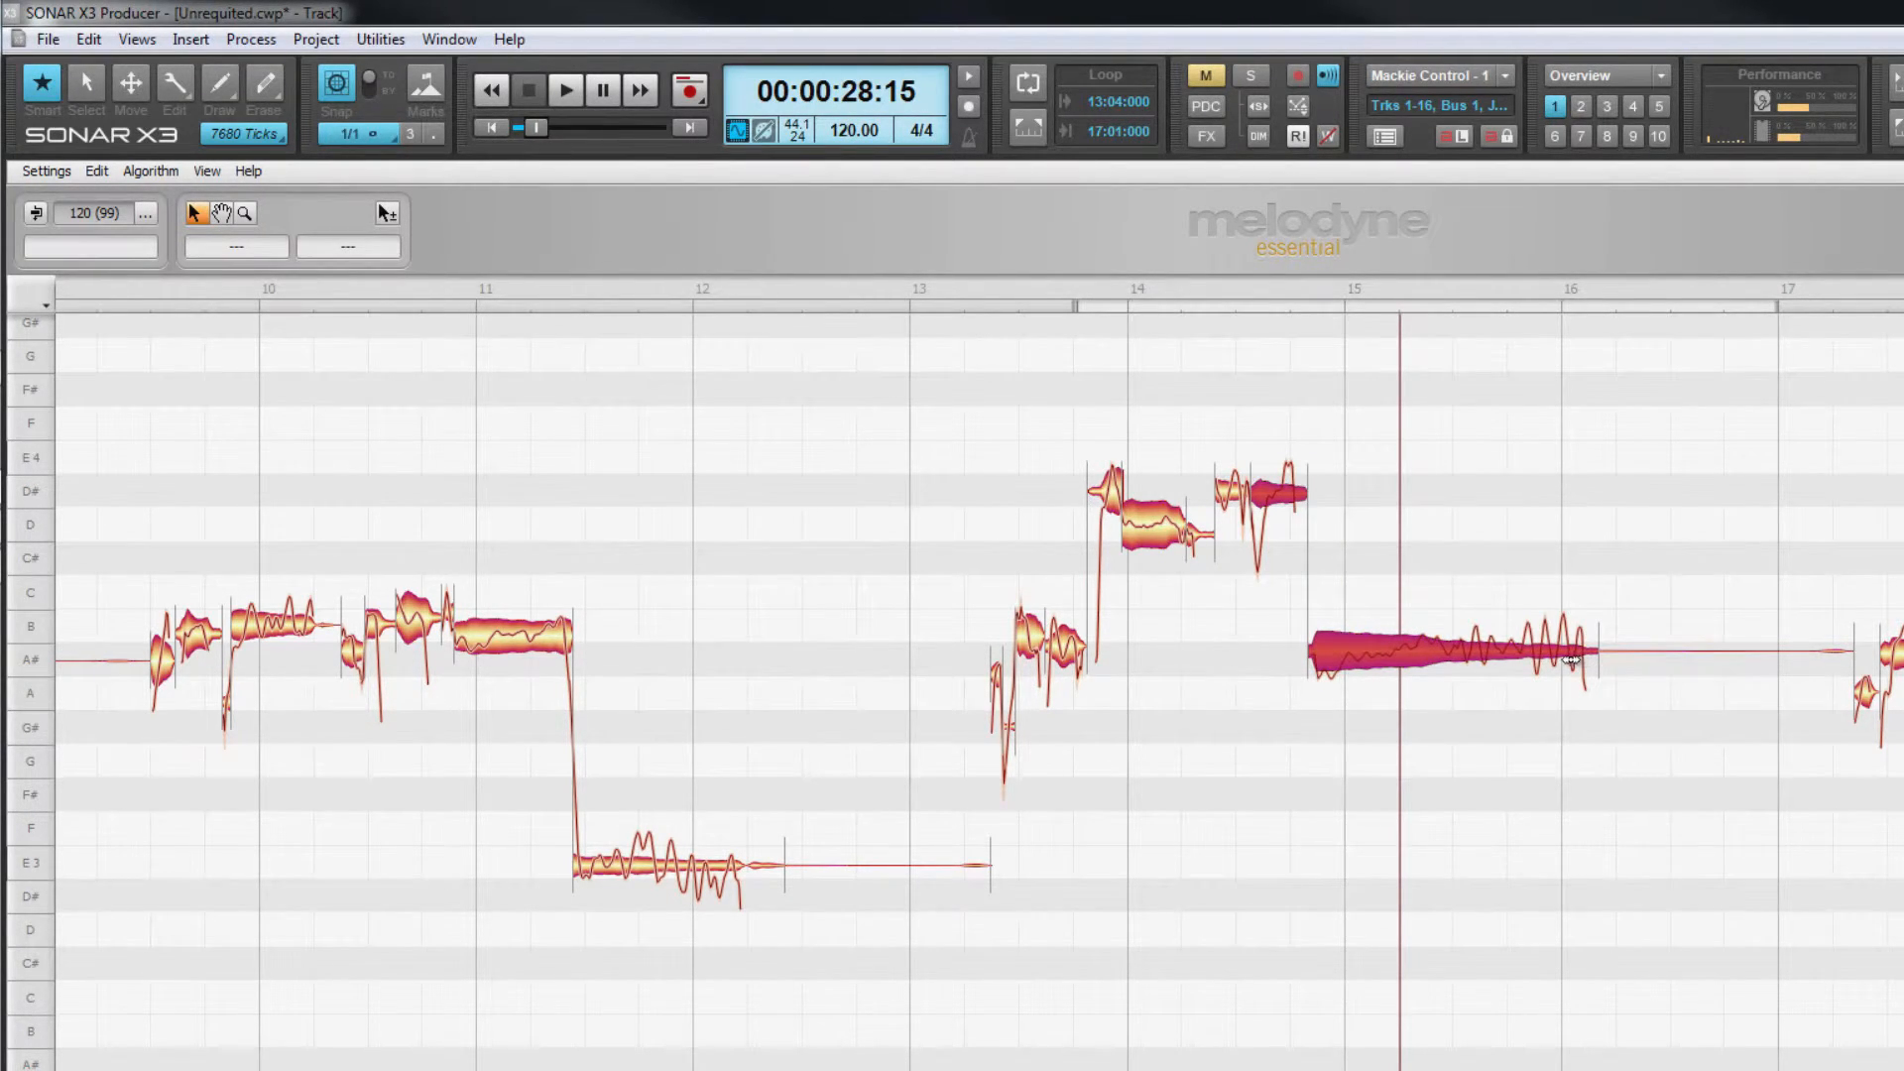
pyautogui.moveTo(1563, 660); pyautogui.dragTo(1631, 665)
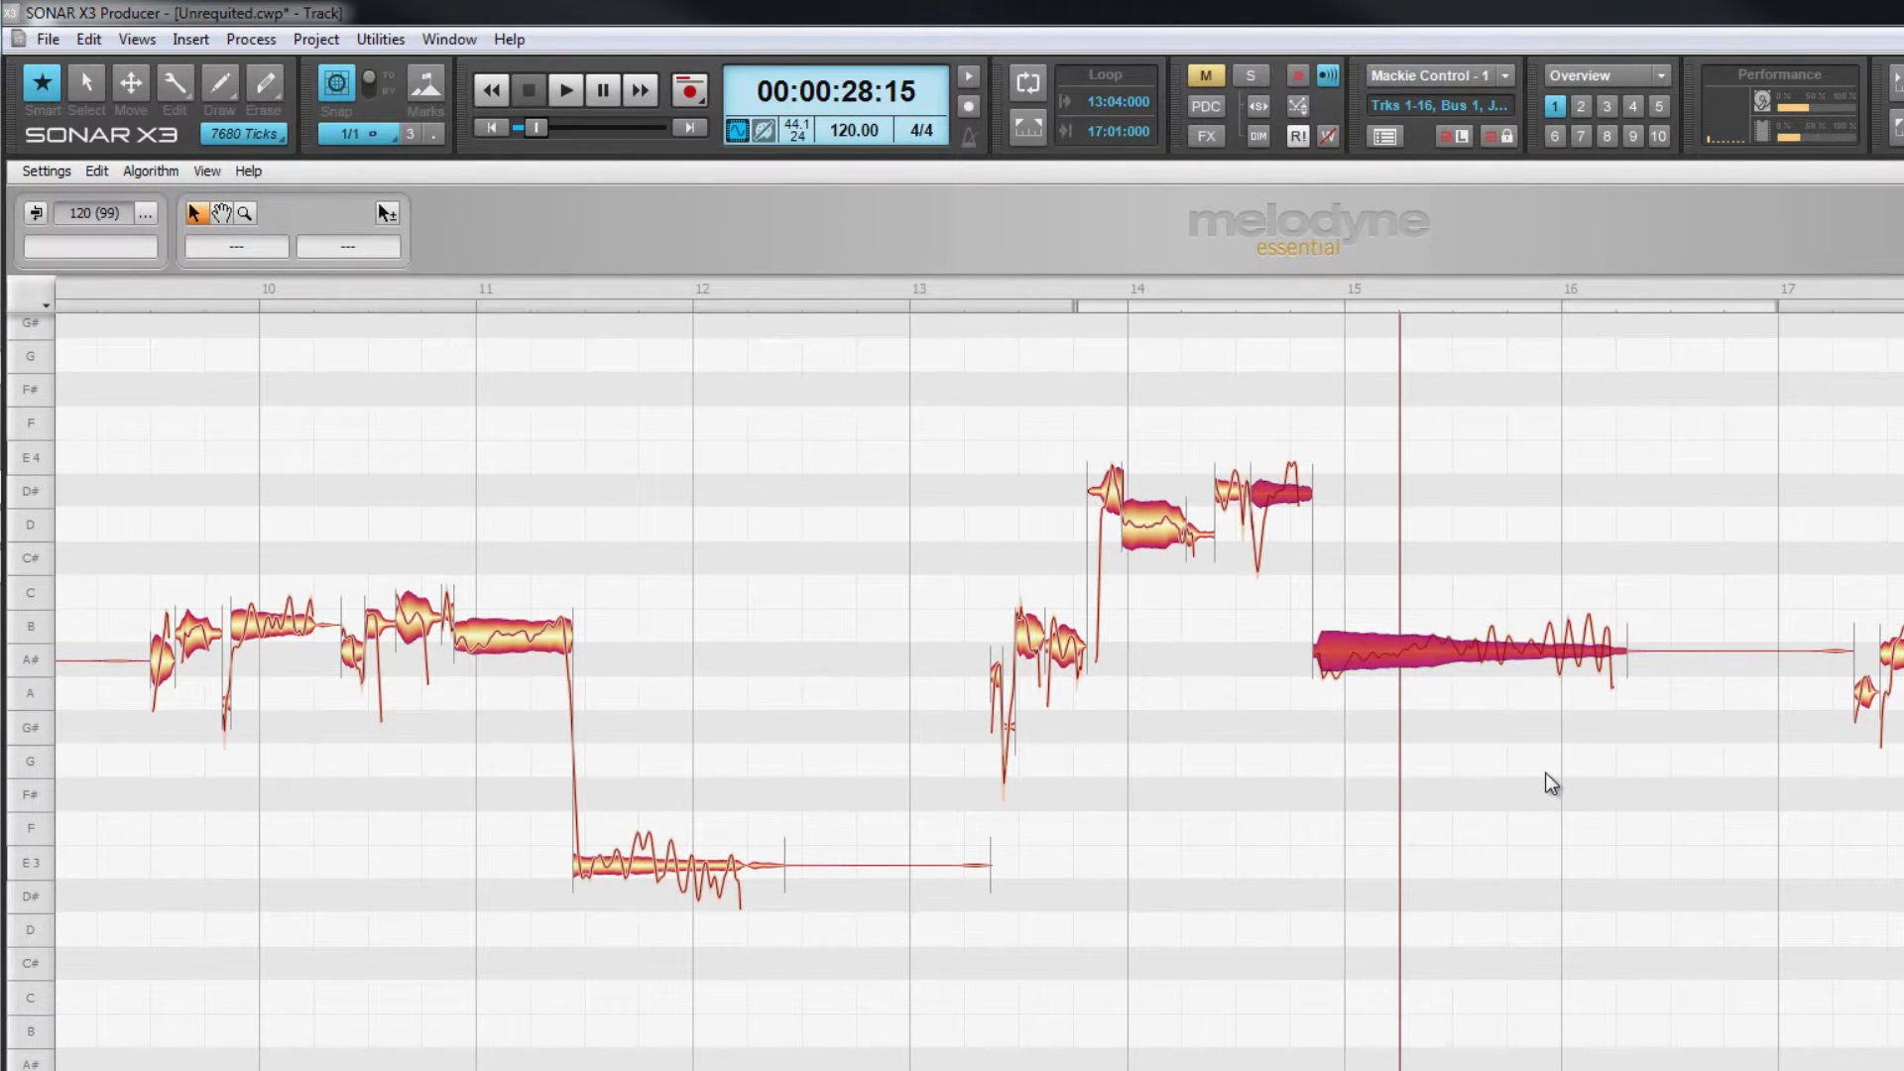
pyautogui.moveTo(1300, 597); pyautogui.dragTo(1315, 596)
# Cut the D# 4 note just before bar 15 and paste it at about bar 17
pyautogui.click(1281, 532)
pyautogui.click(1279, 499)
pyautogui.rightClick(1280, 500)
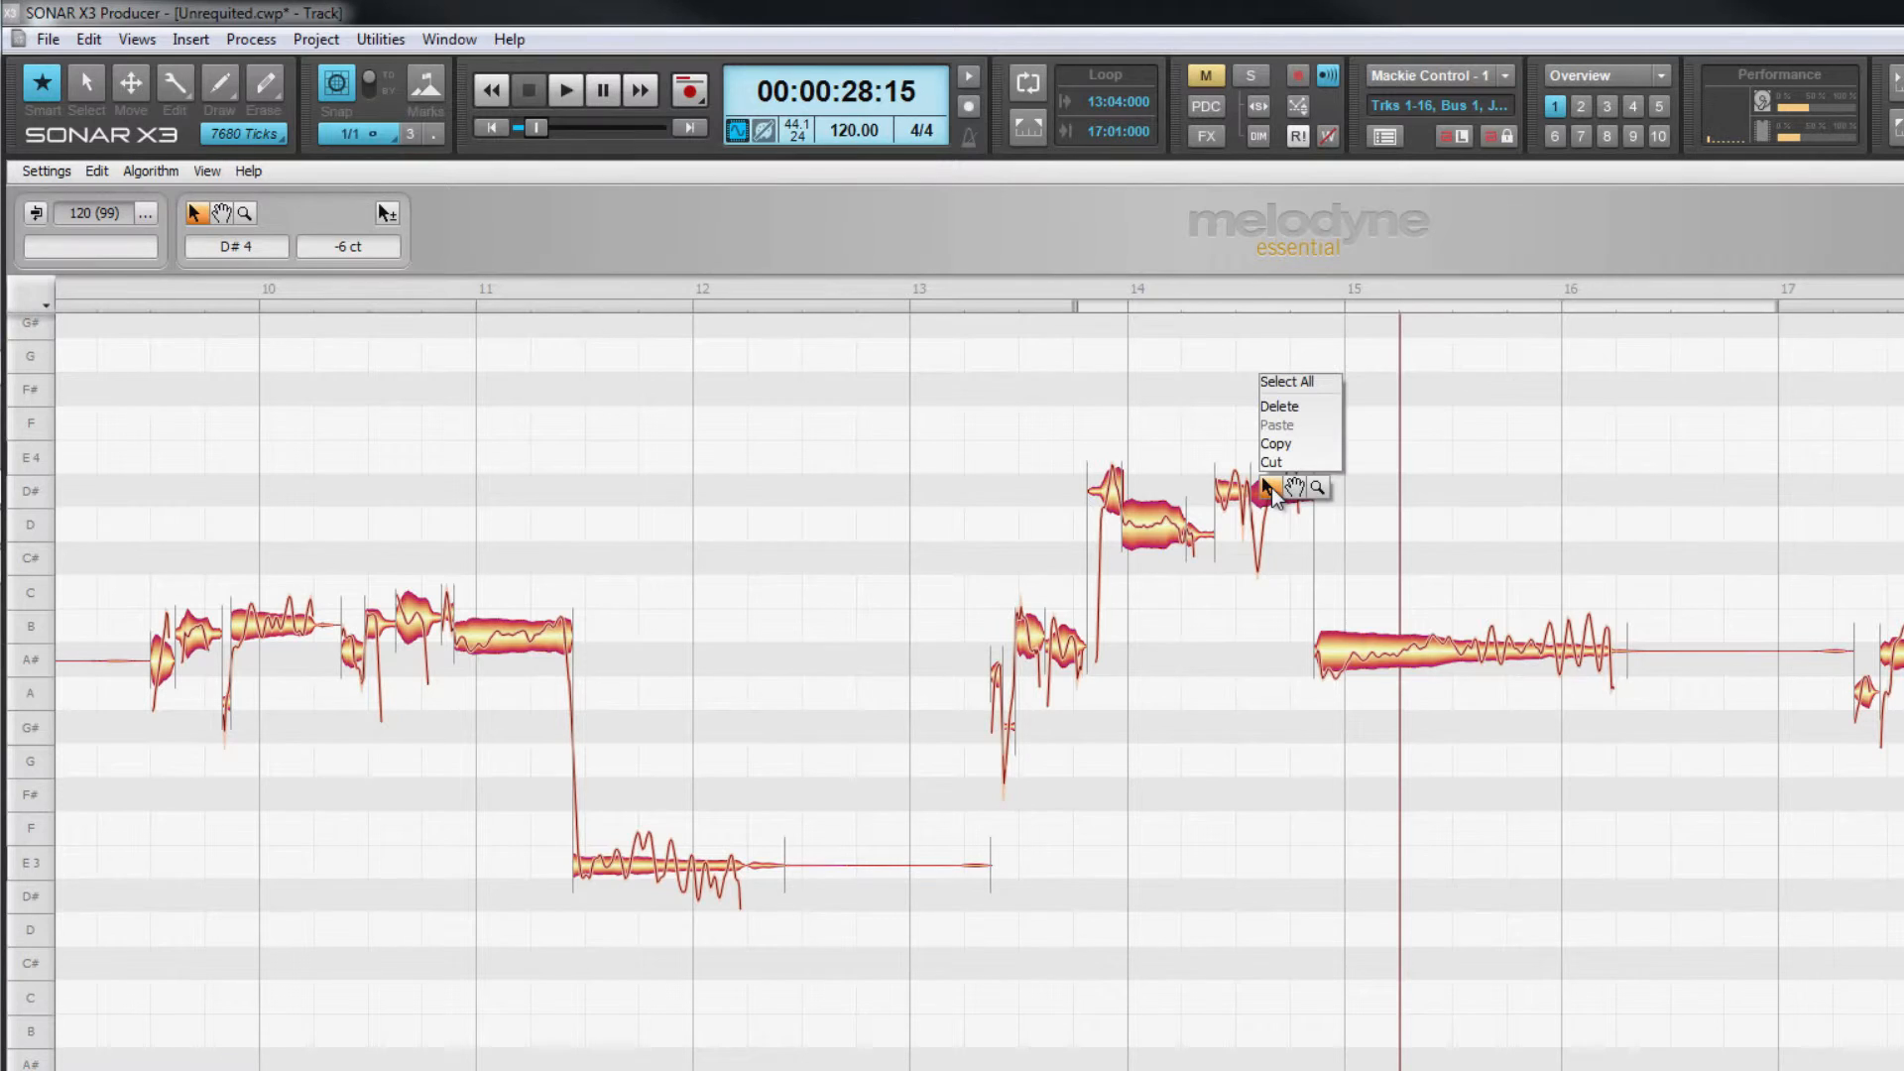
pyautogui.click(1289, 462)
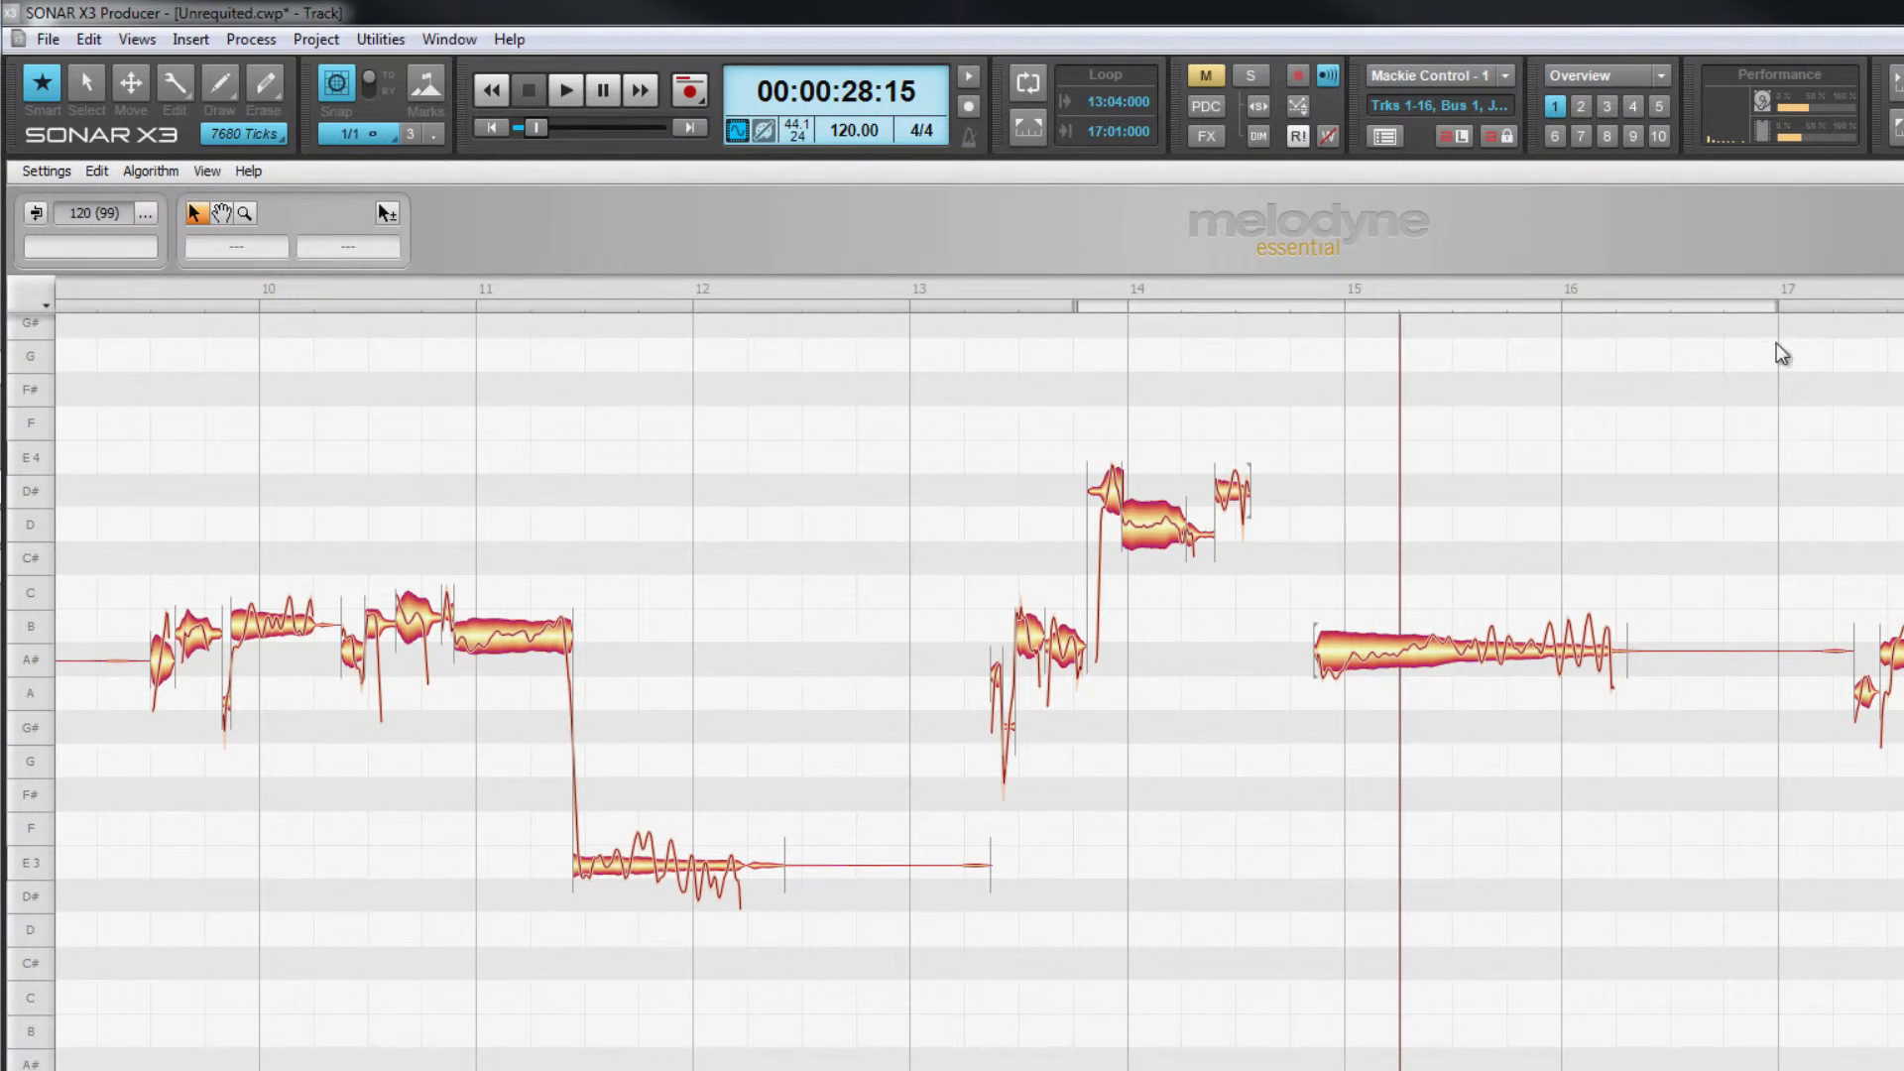
pyautogui.click(1774, 280)
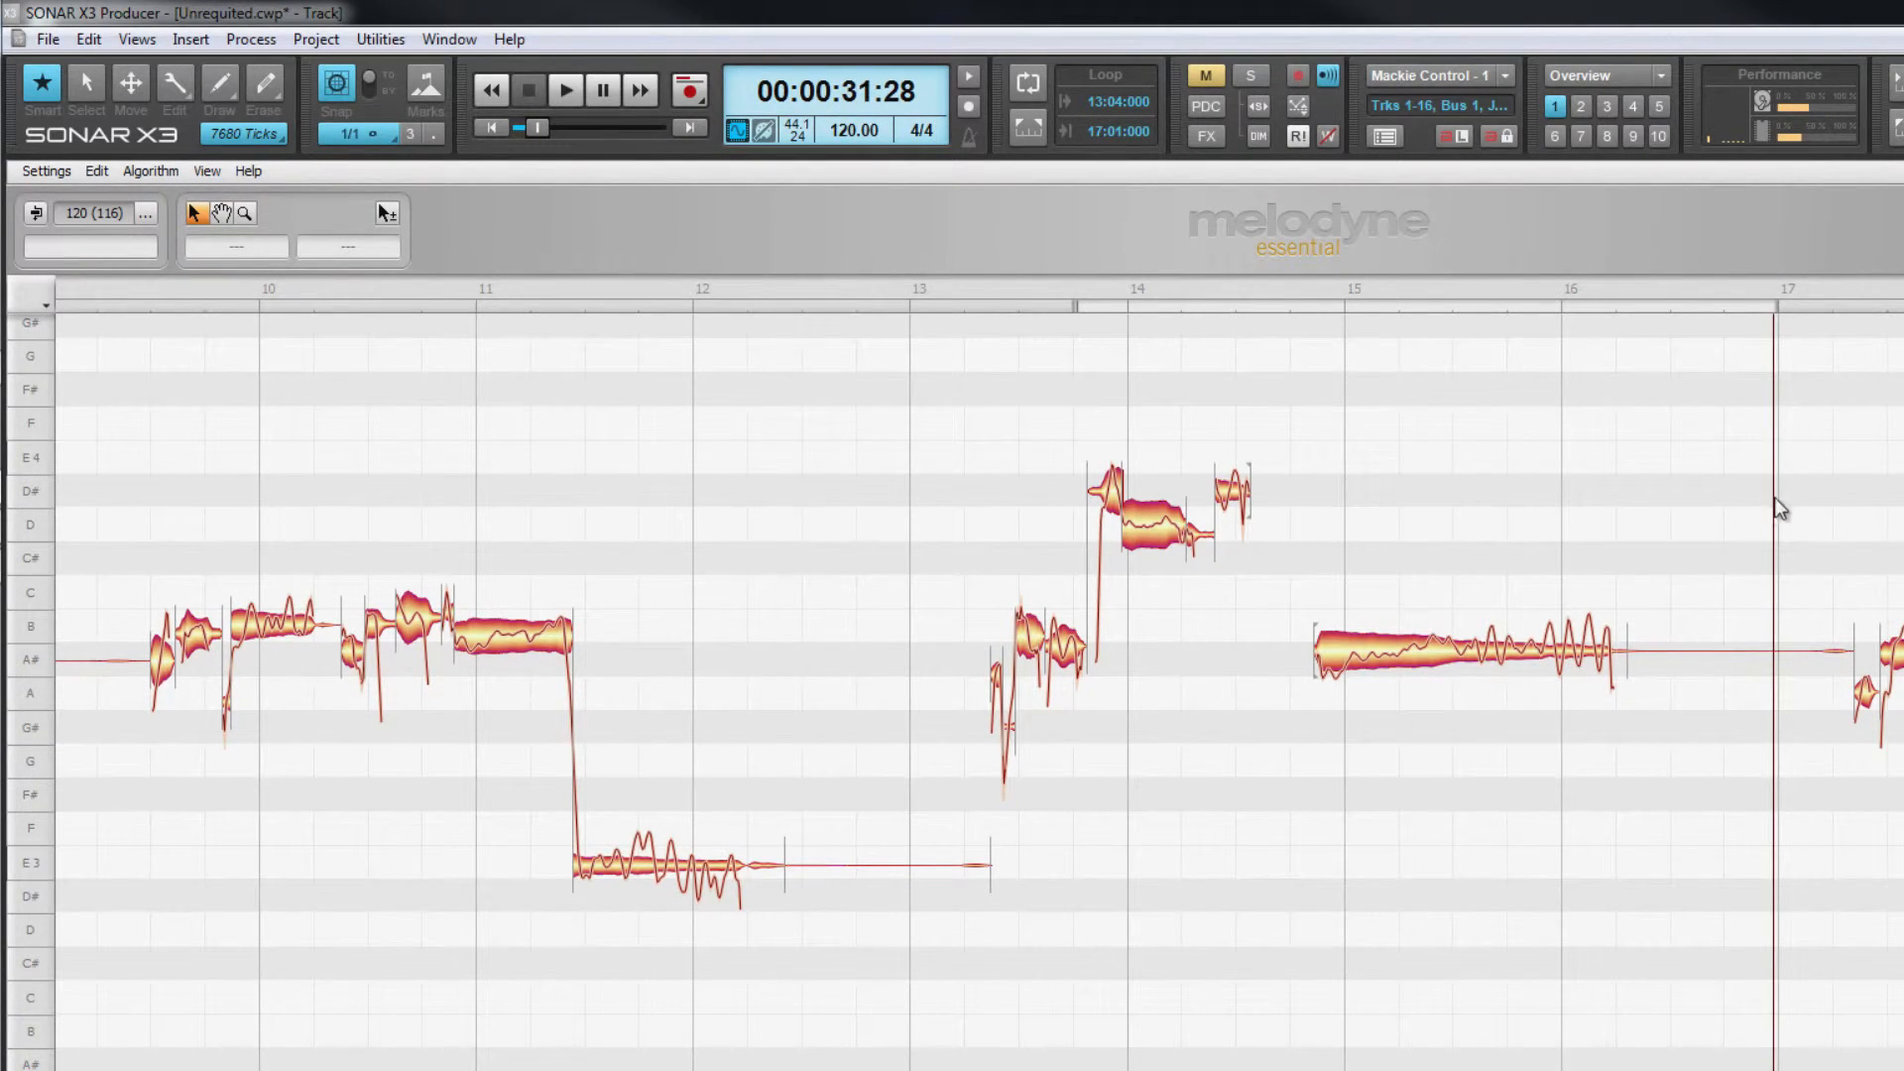
pyautogui.hotkey('ctrl', 'v')
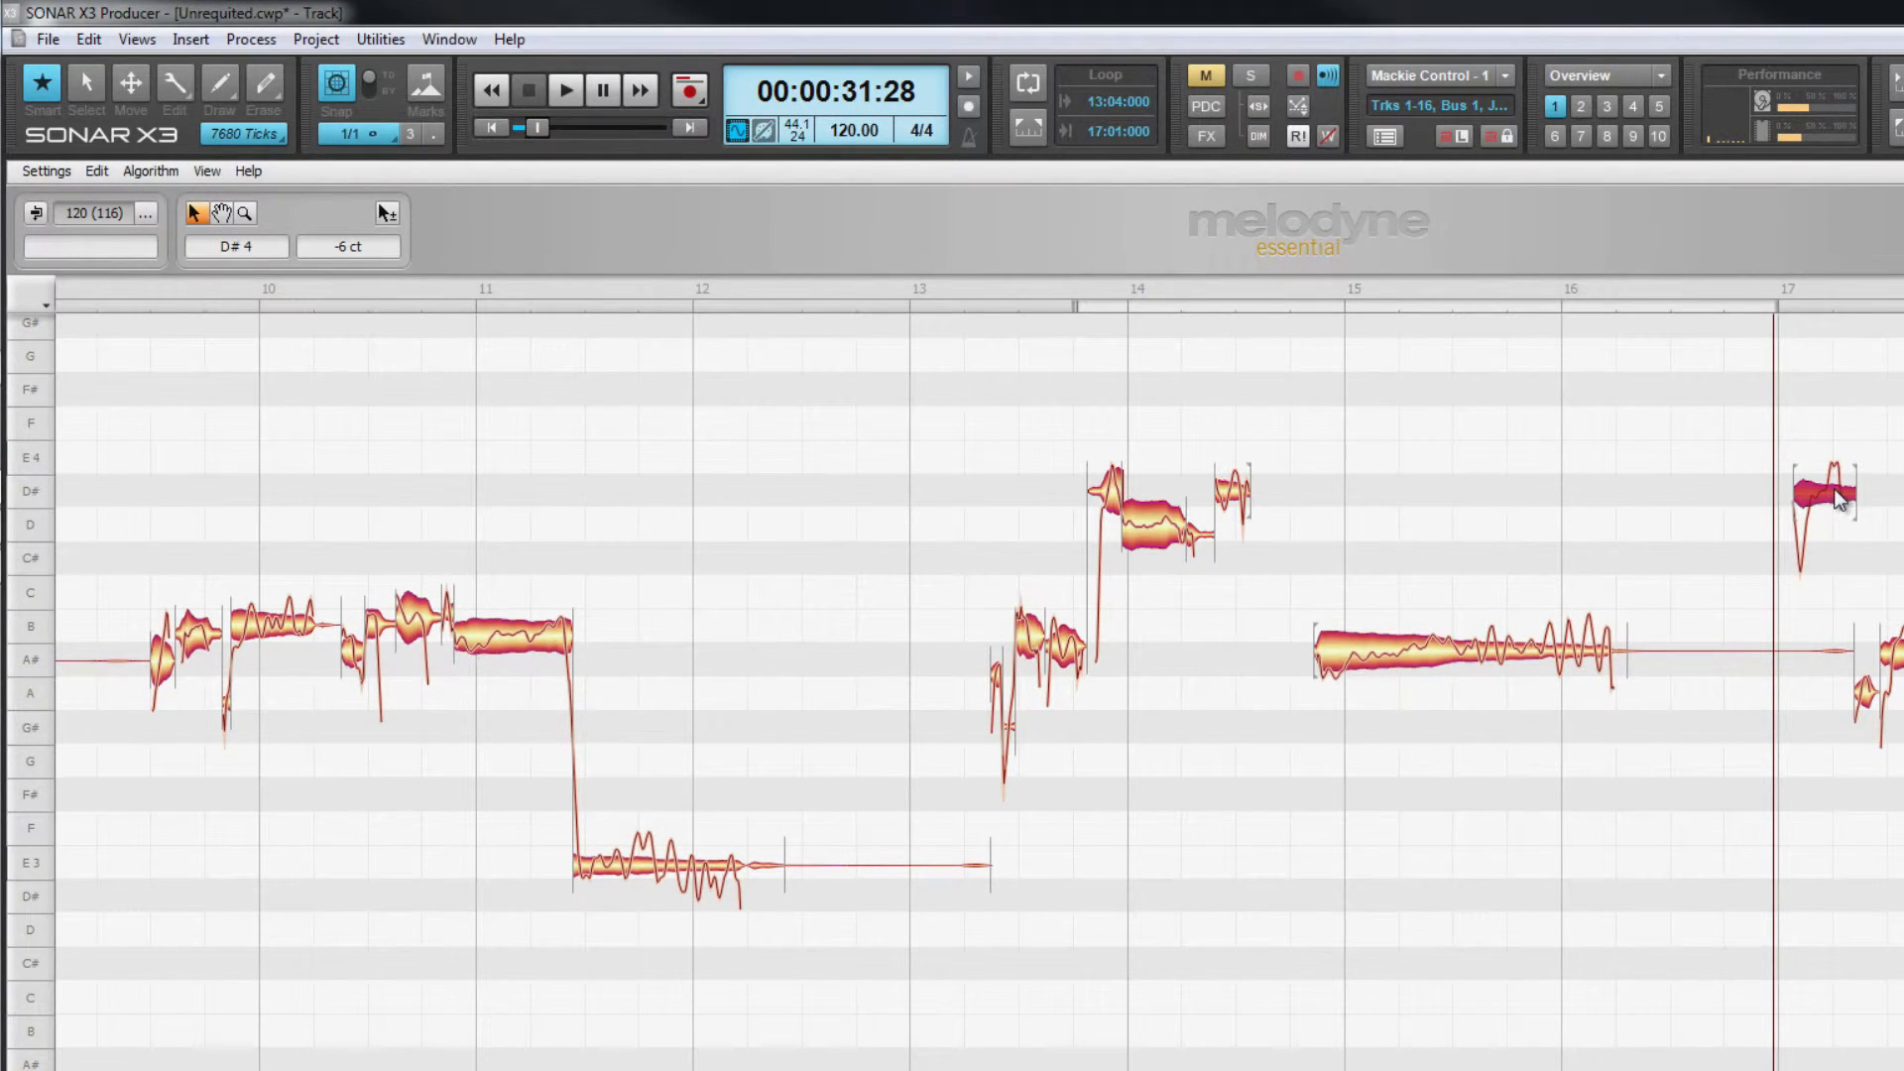
# Move the pasted D# 4 note back into the gap just before the long note near bar 15
pyautogui.moveTo(1838, 493); pyautogui.dragTo(1810, 493)
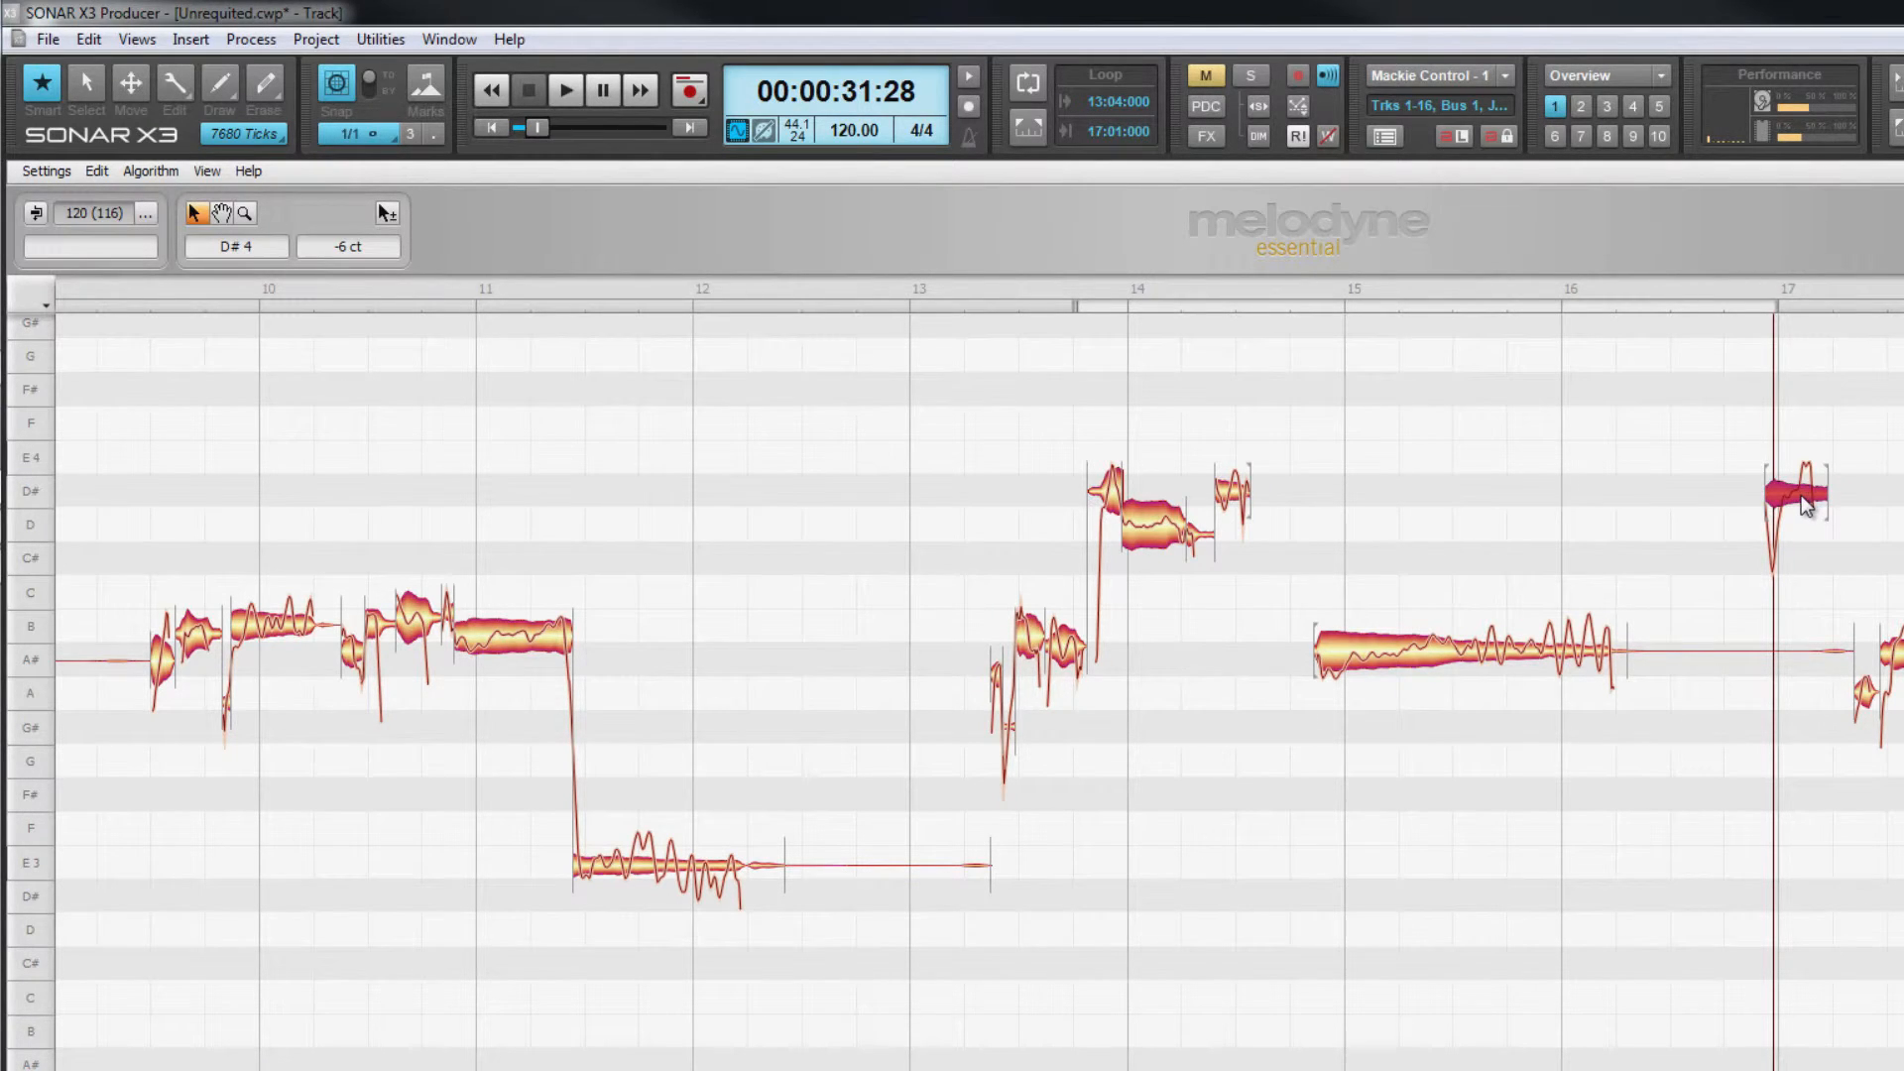
pyautogui.moveTo(1805, 503); pyautogui.dragTo(899, 510)
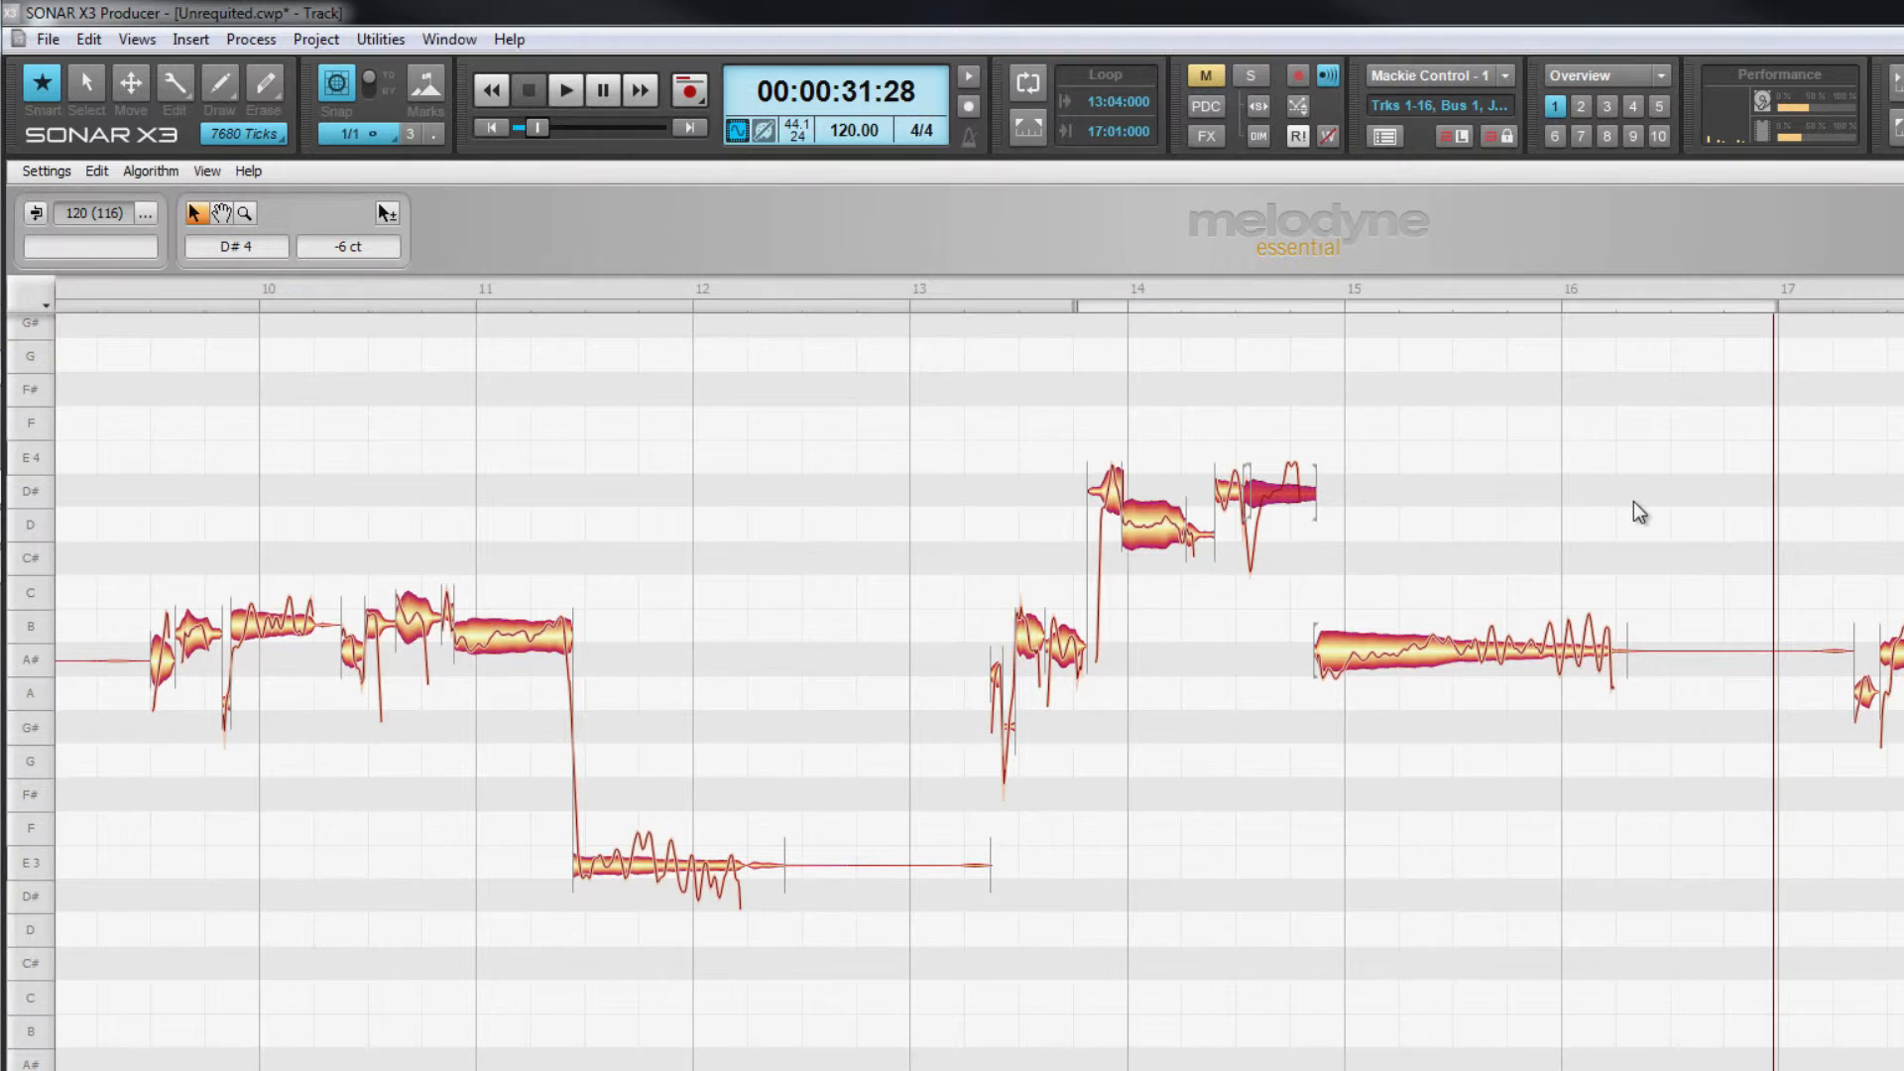
# Select the phrase between bars 13 and 17 and try correcting its pitch center to 100 % and to 62 %
pyautogui.moveTo(914, 396); pyautogui.dragTo(1624, 843)
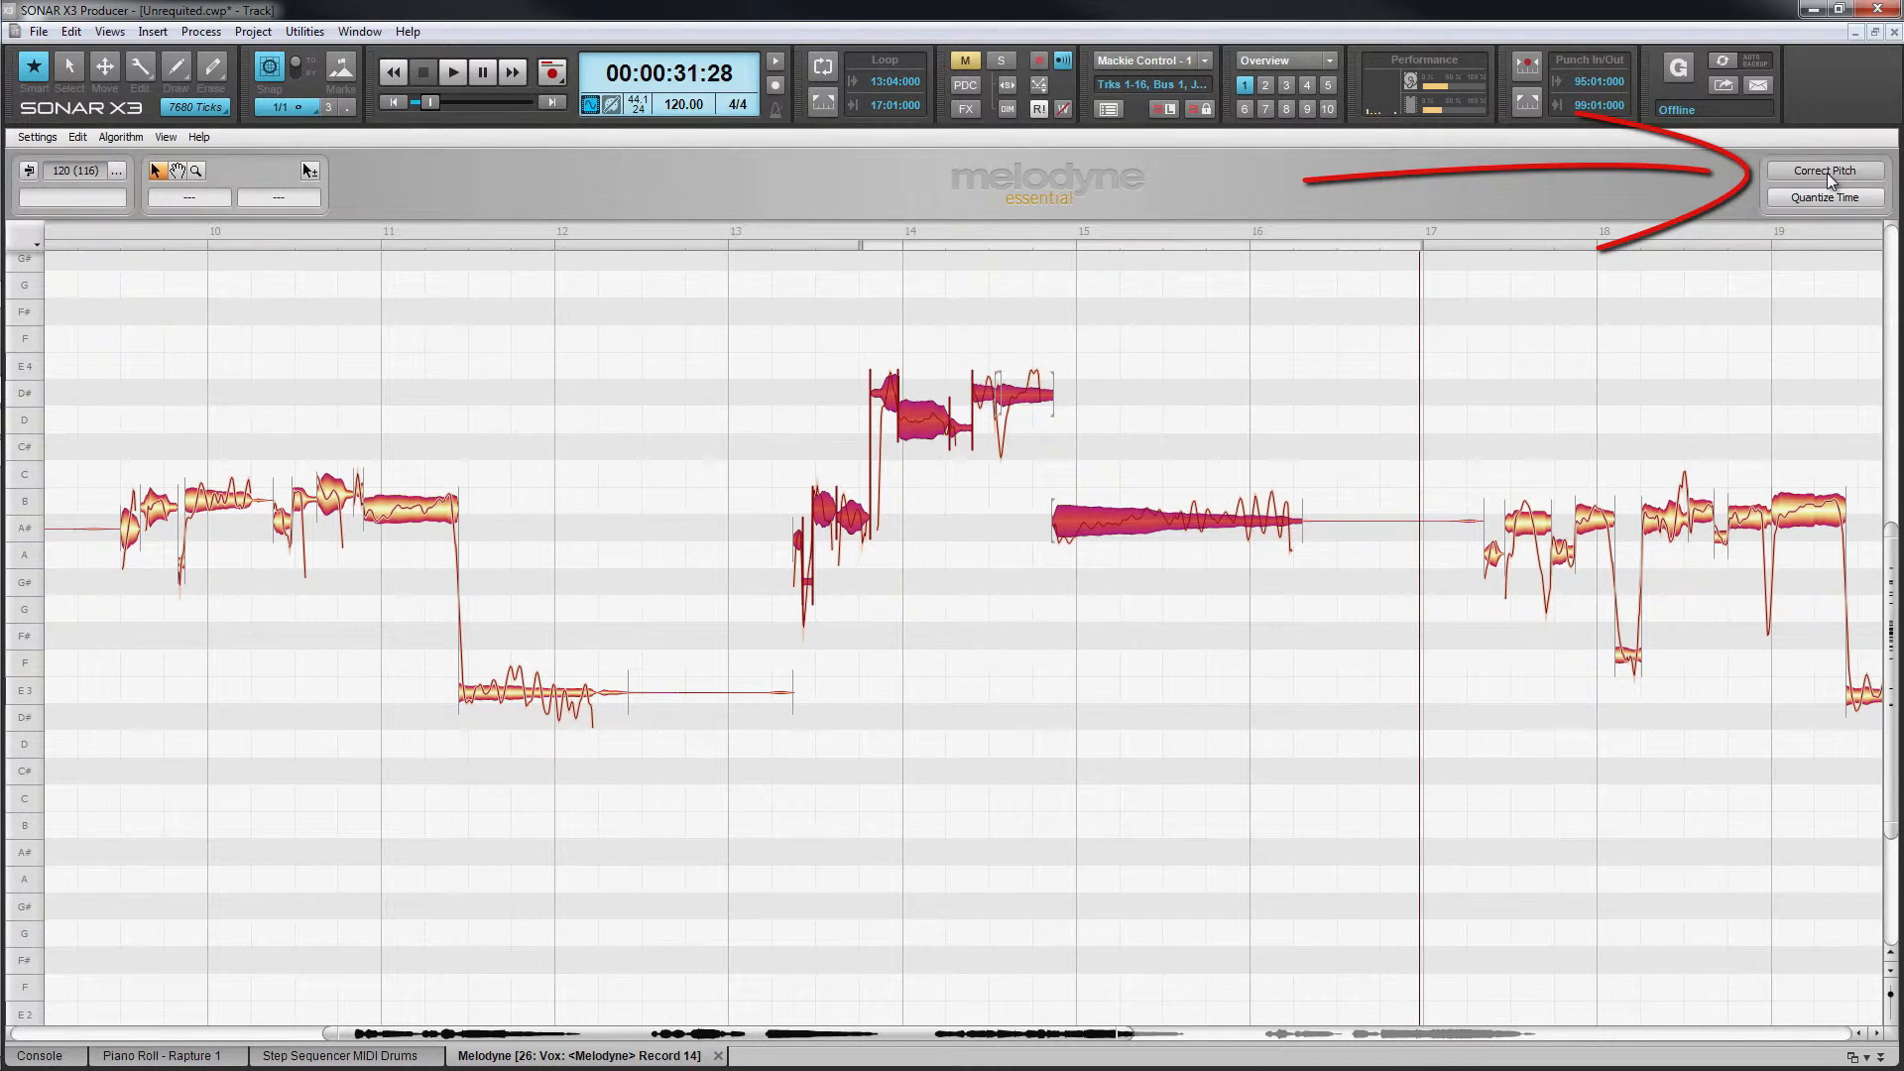
pyautogui.click(1828, 172)
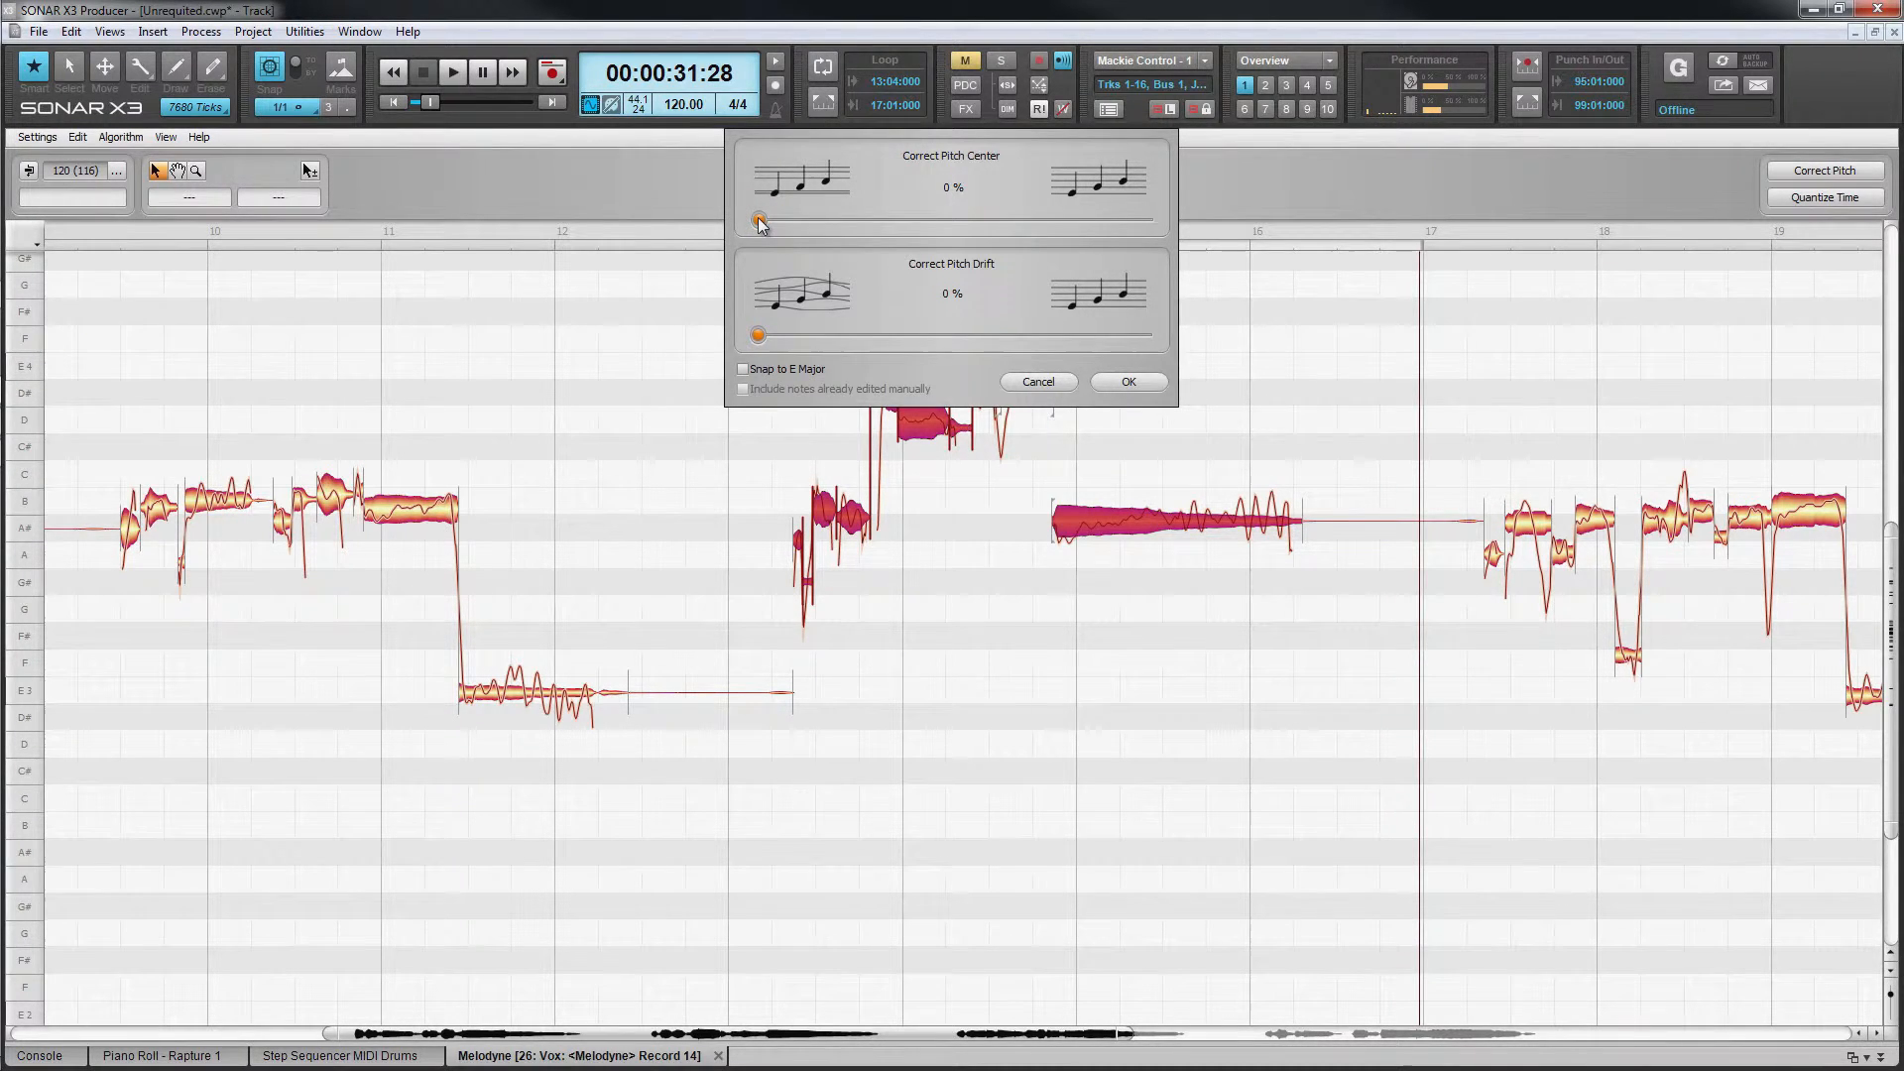
pyautogui.moveTo(756, 220); pyautogui.dragTo(1181, 233)
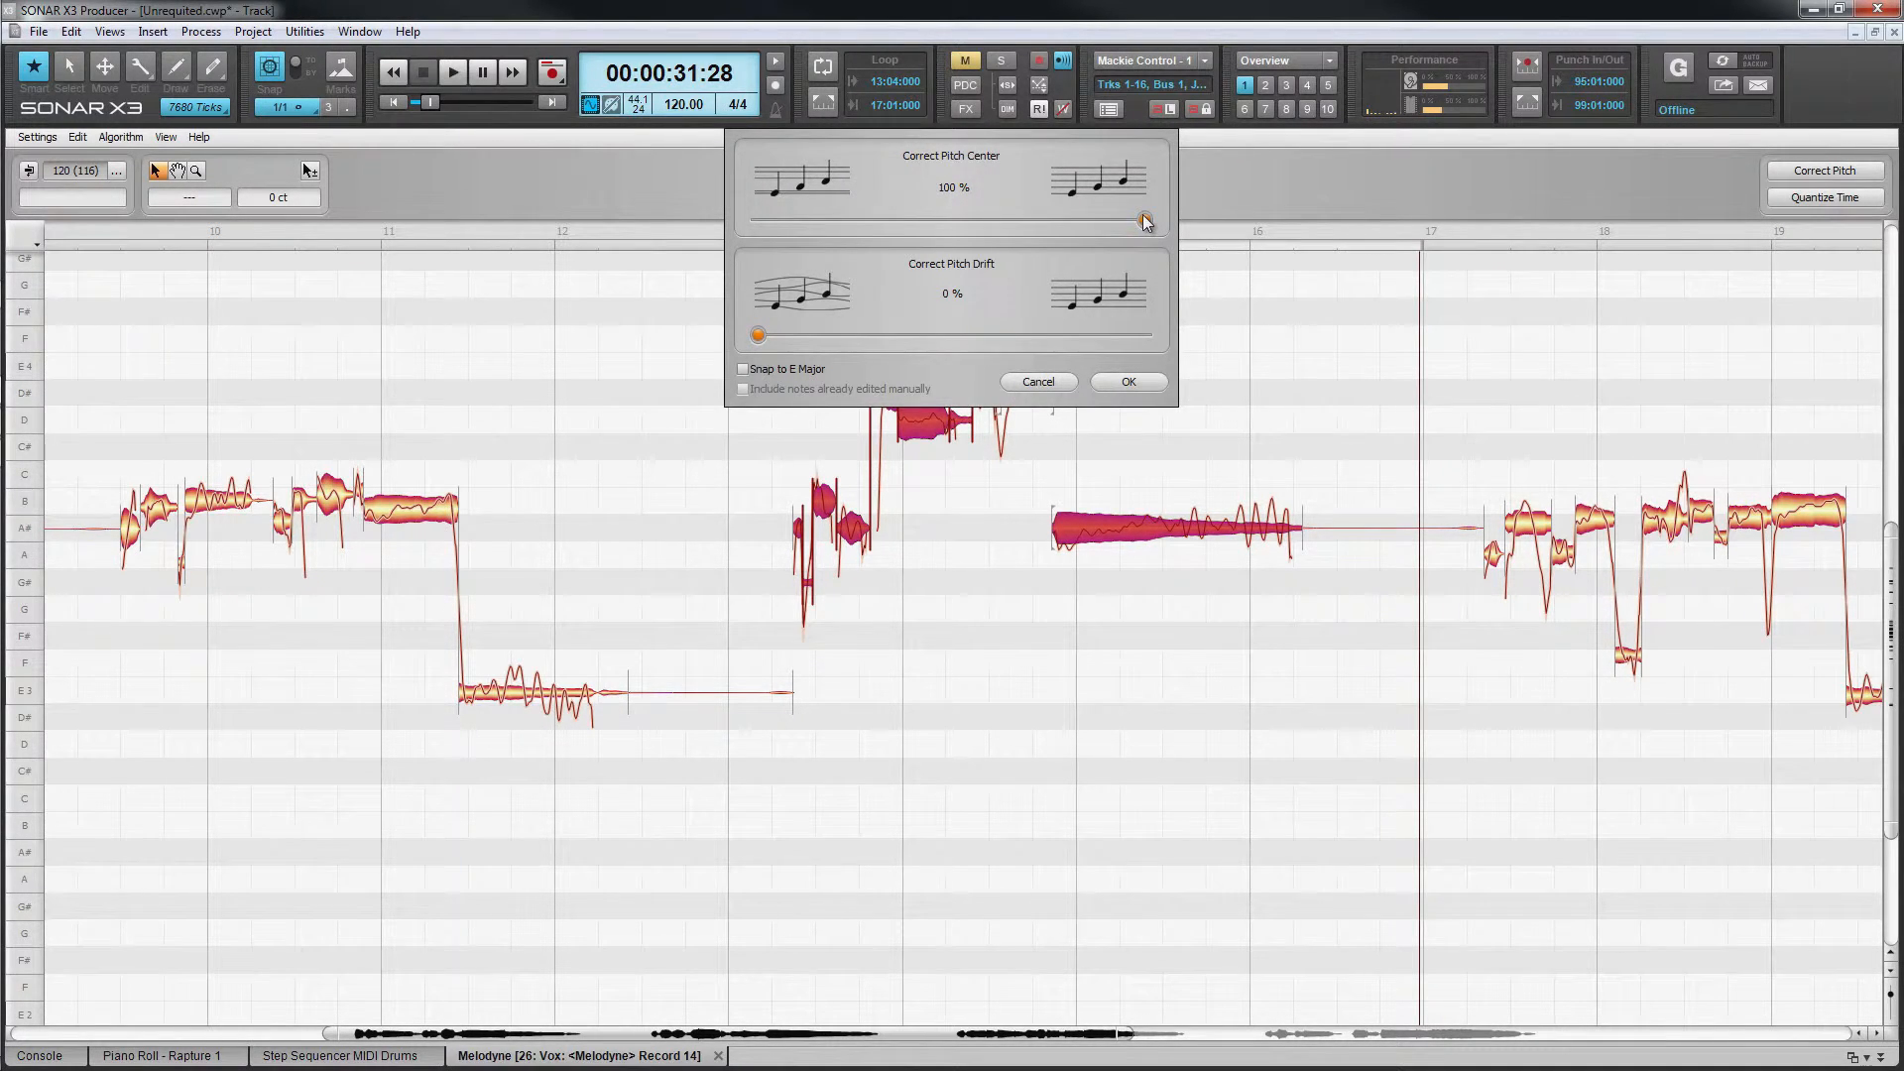
pyautogui.moveTo(1147, 222); pyautogui.dragTo(998, 220)
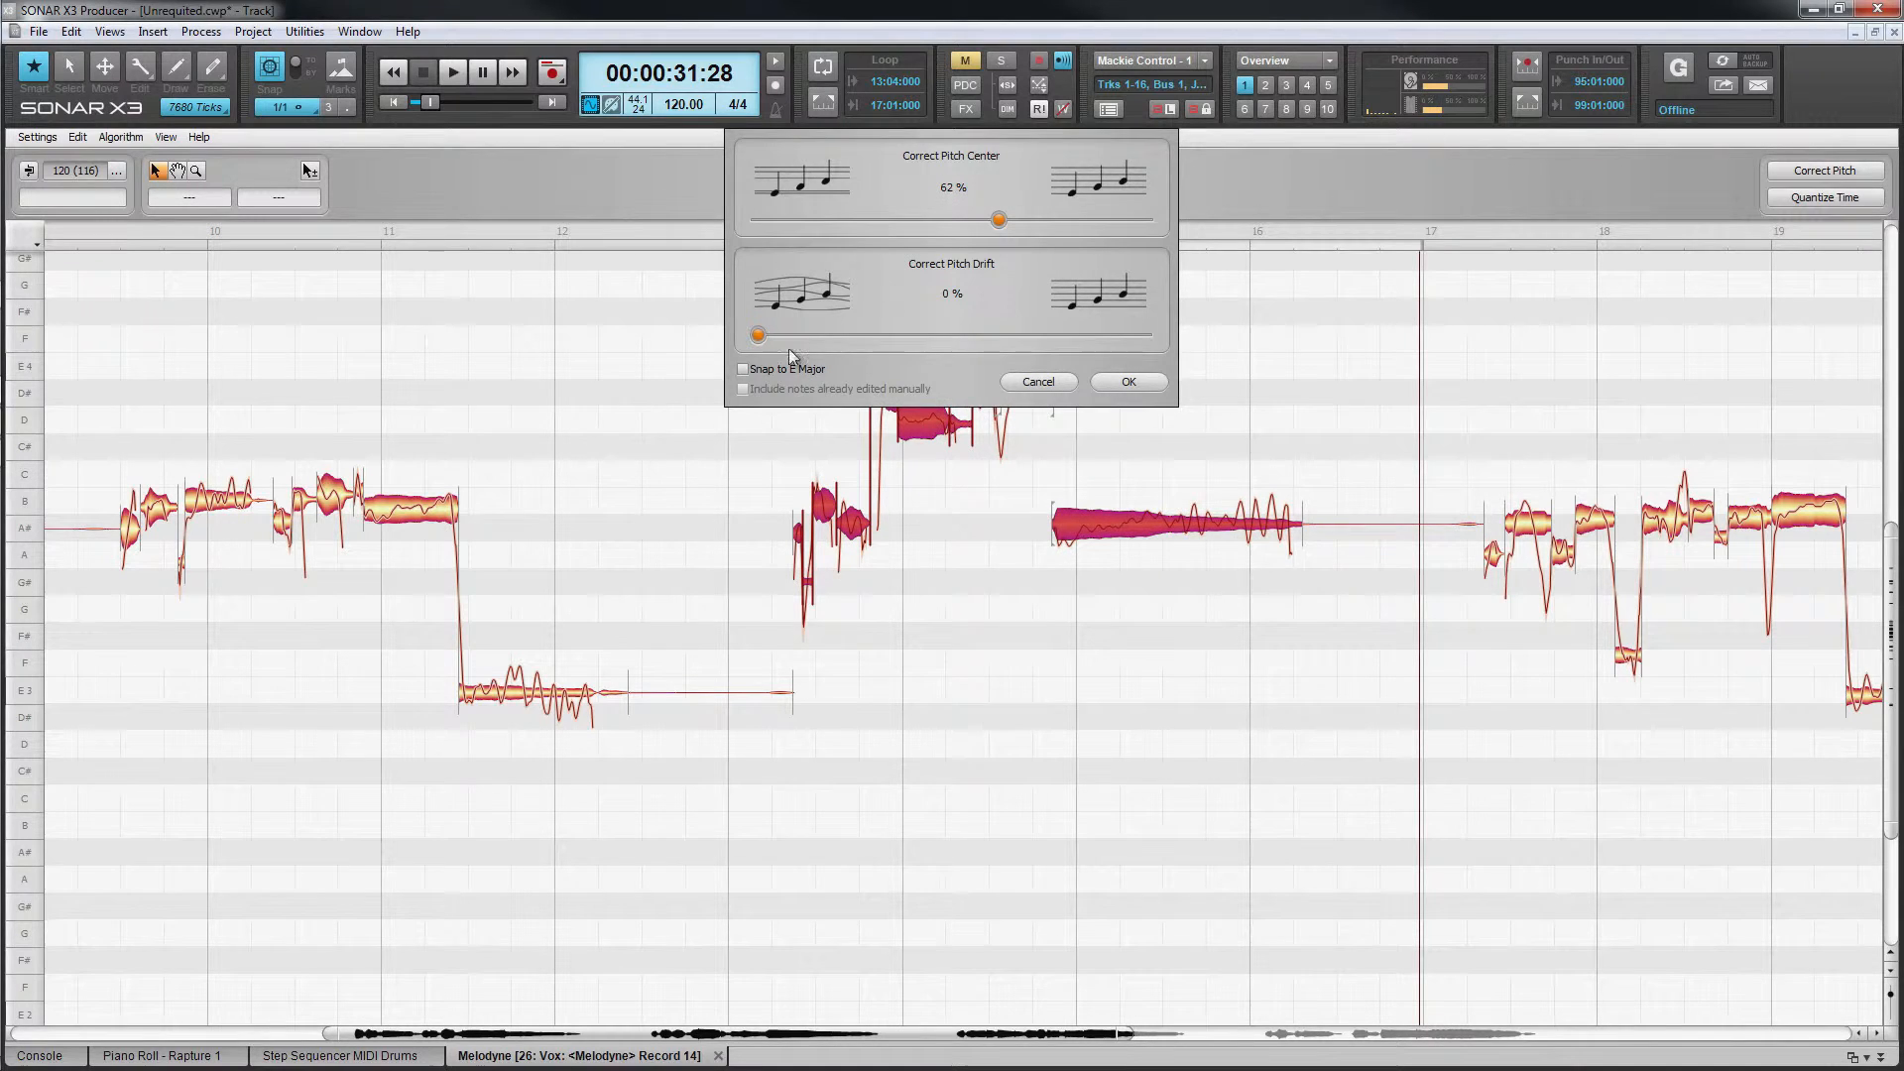
# Try snapping the phrase to E Major at 10 % pitch center, and at 32 % without snapping, and discard the correction
pyautogui.click(737, 370)
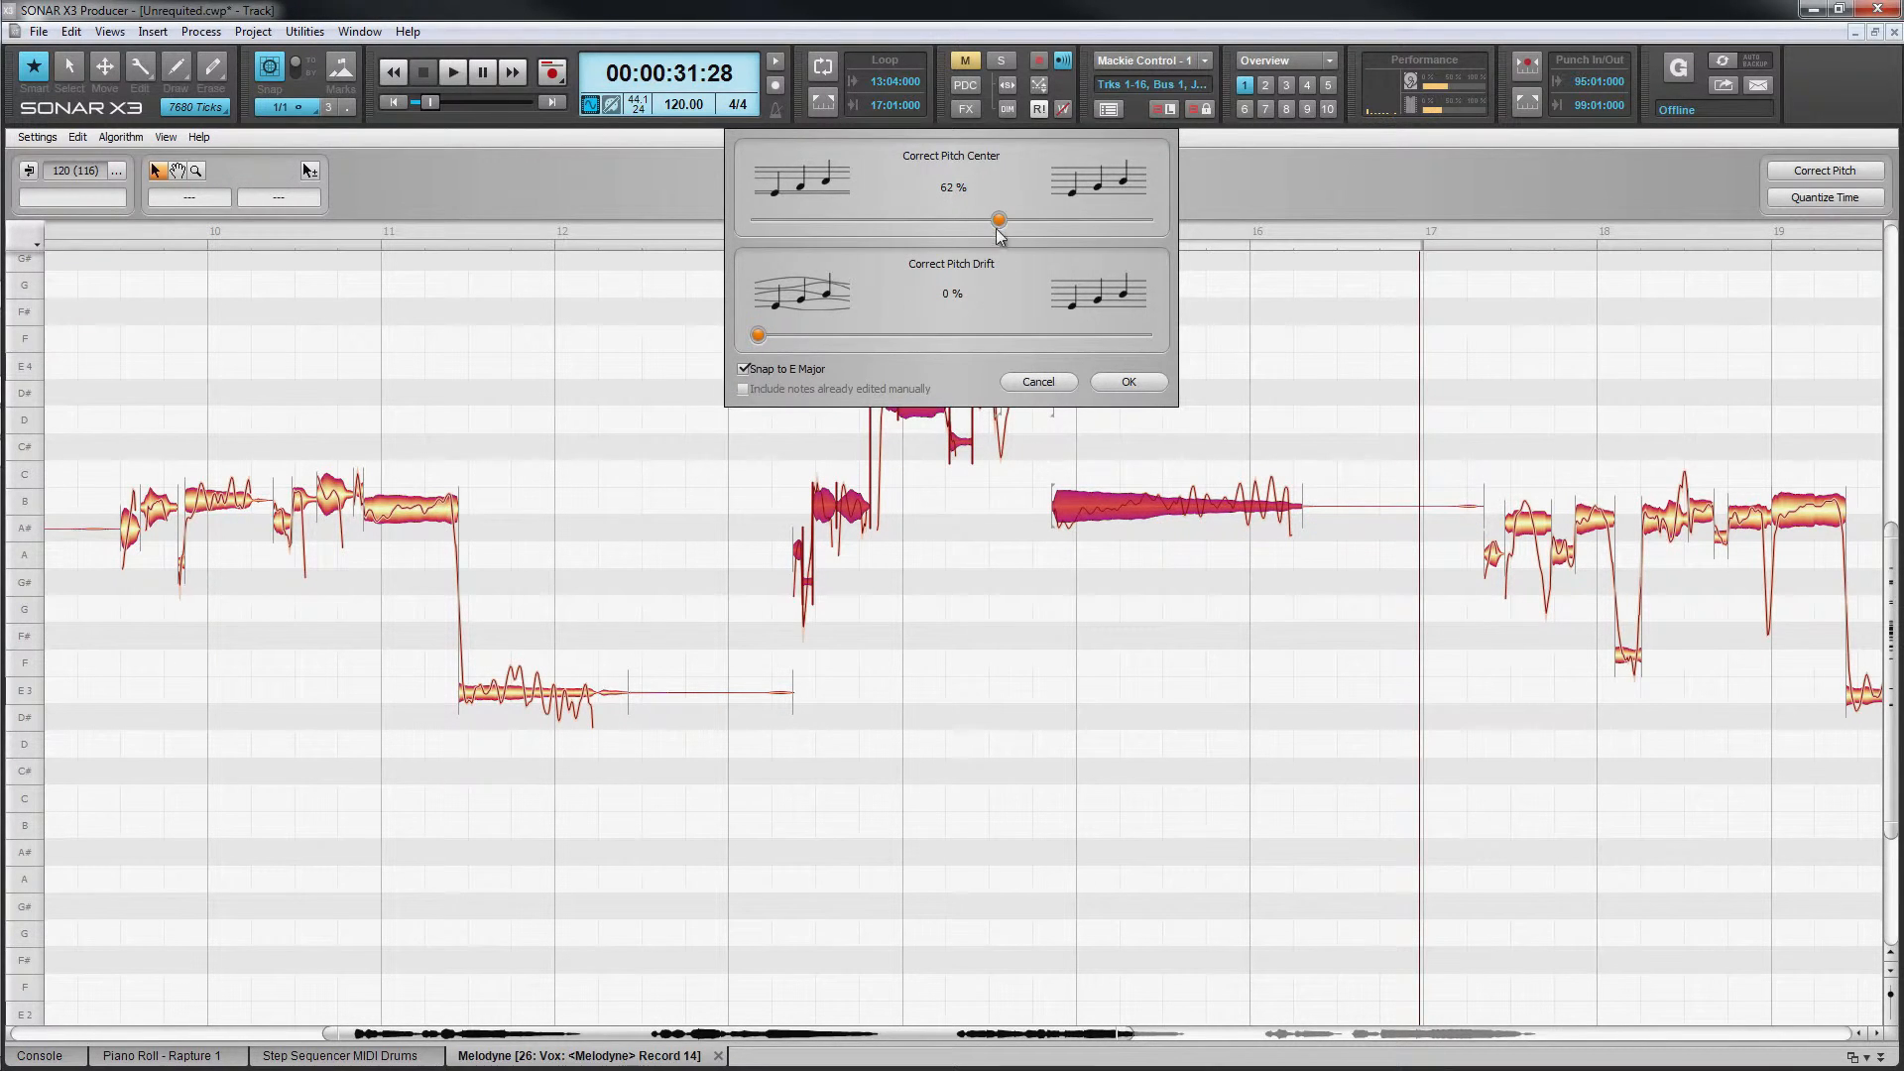
pyautogui.moveTo(997, 219); pyautogui.dragTo(799, 220)
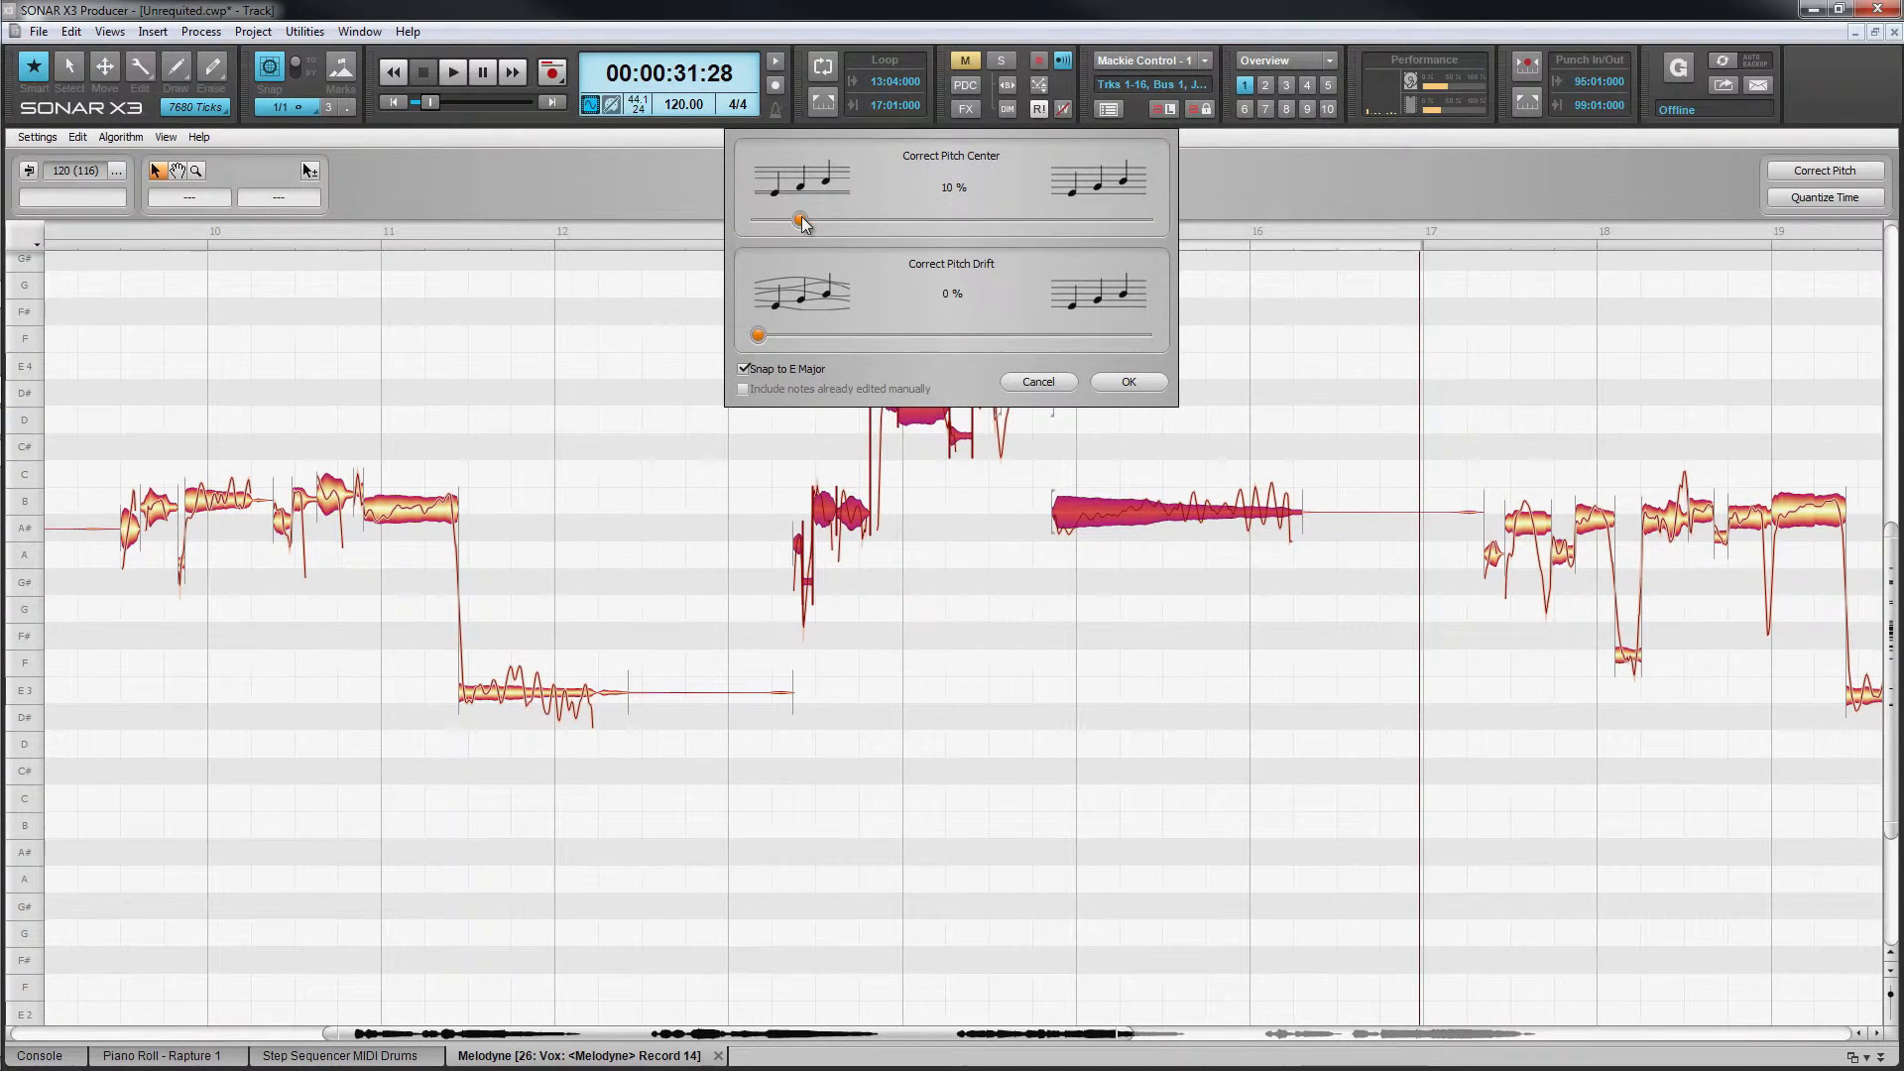
pyautogui.moveTo(760, 335)
pyautogui.mouseDown()
pyautogui.moveTo(1150, 337)
pyautogui.moveTo(740, 343)
pyautogui.mouseUp()
pyautogui.click(744, 370)
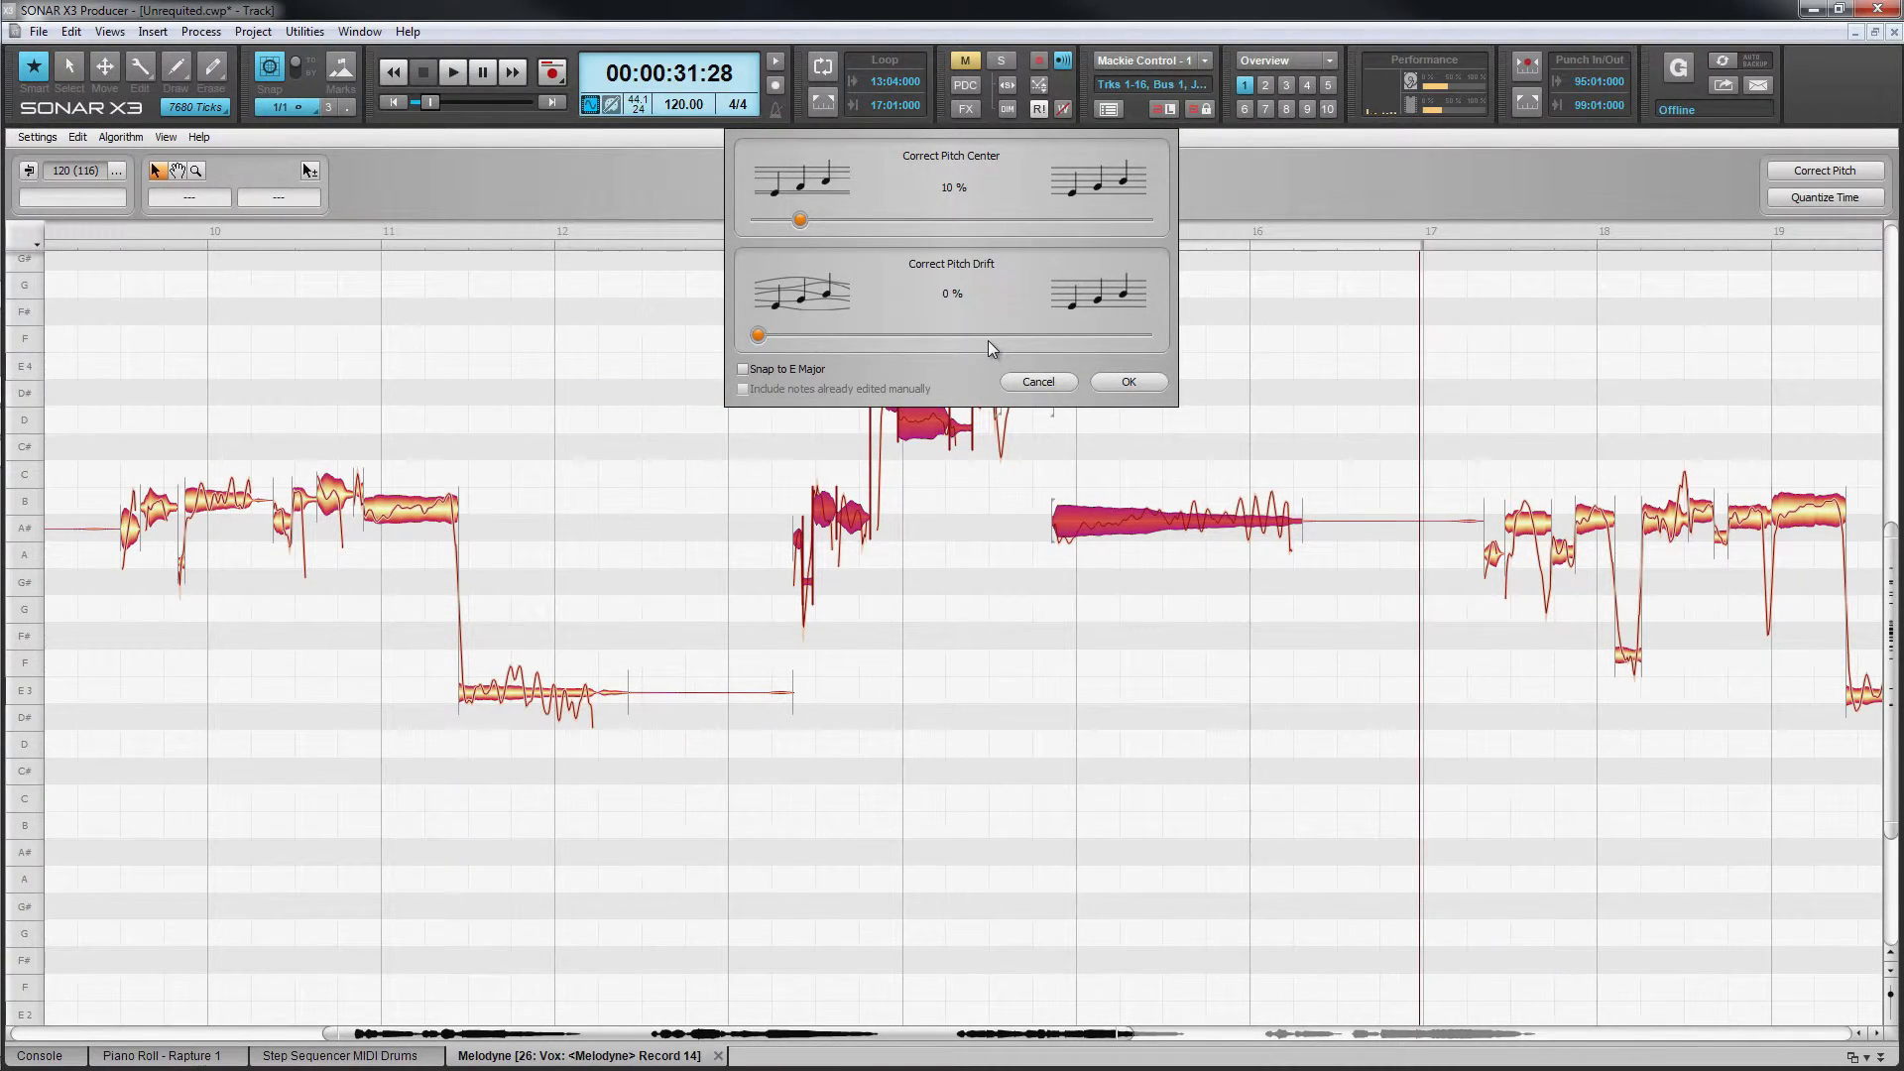
pyautogui.moveTo(802, 220); pyautogui.dragTo(886, 238)
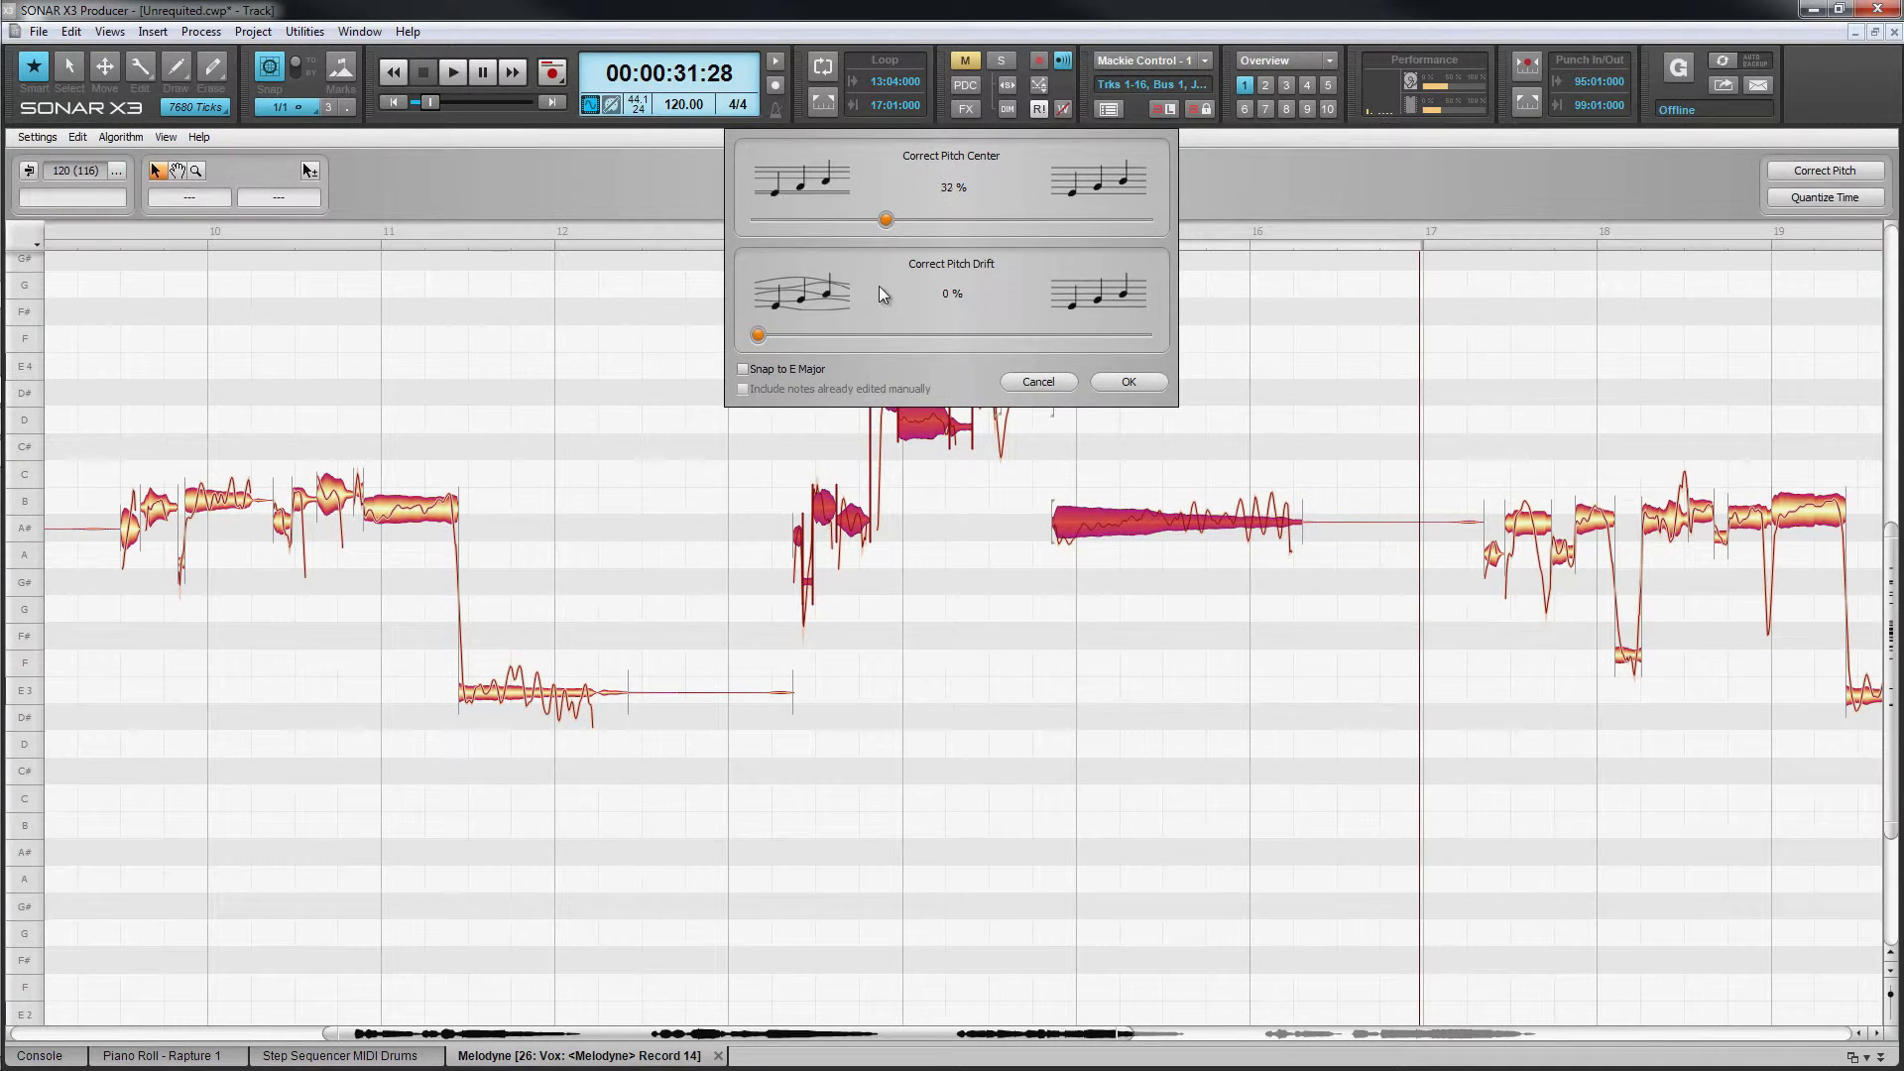
pyautogui.click(1050, 386)
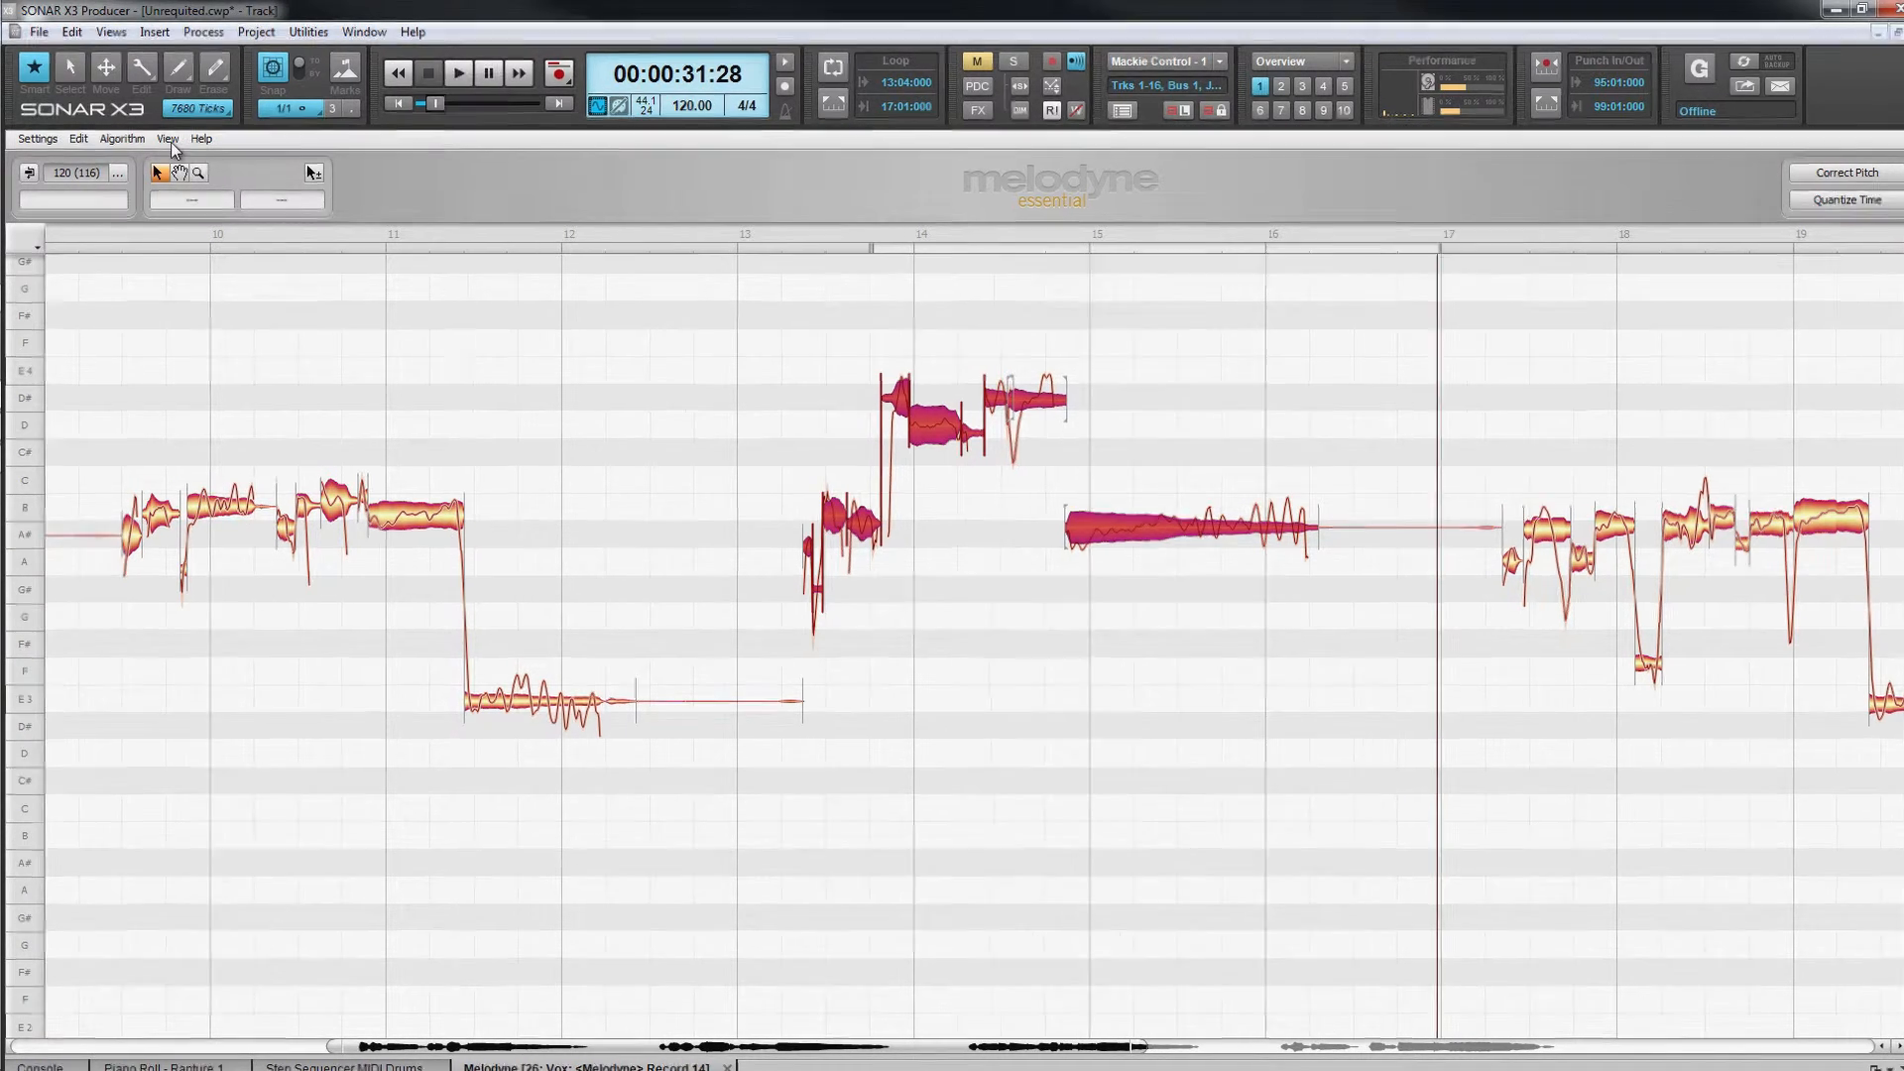
pyautogui.click(169, 139)
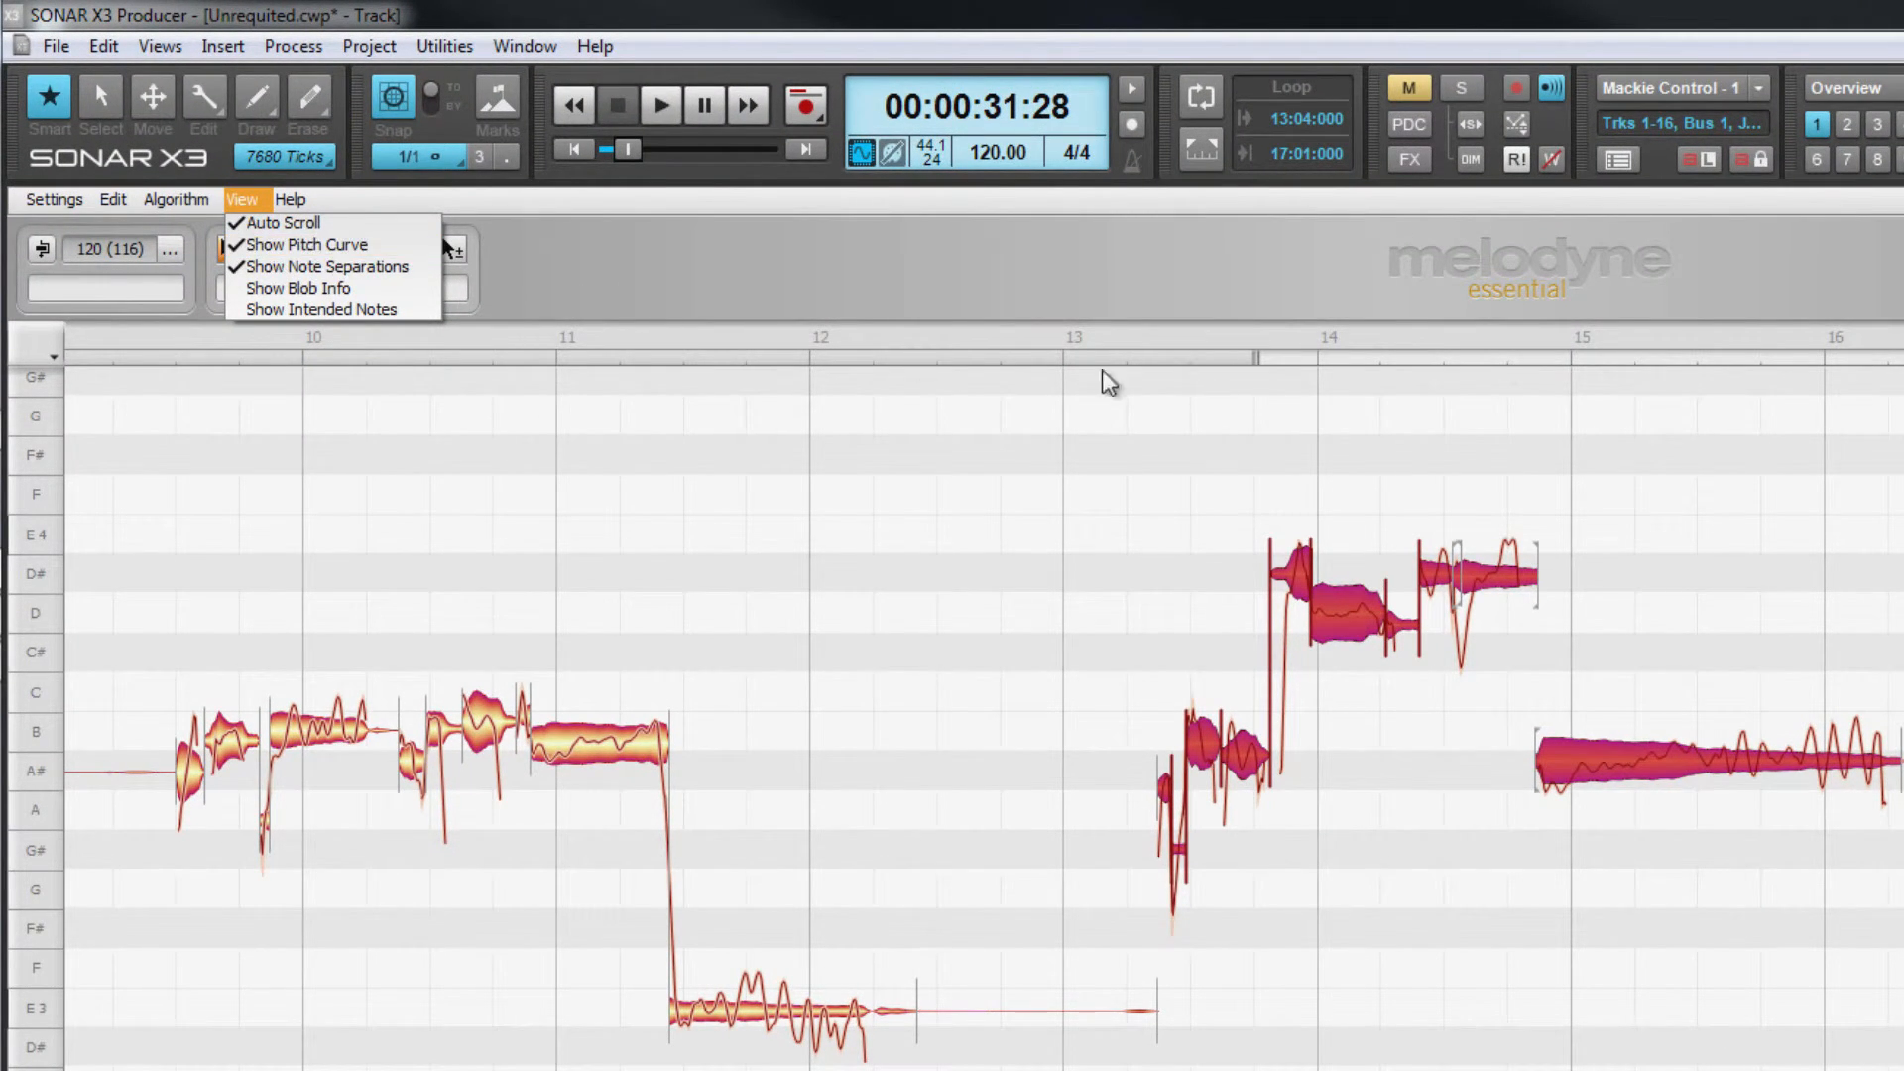
pyautogui.click(1461, 189)
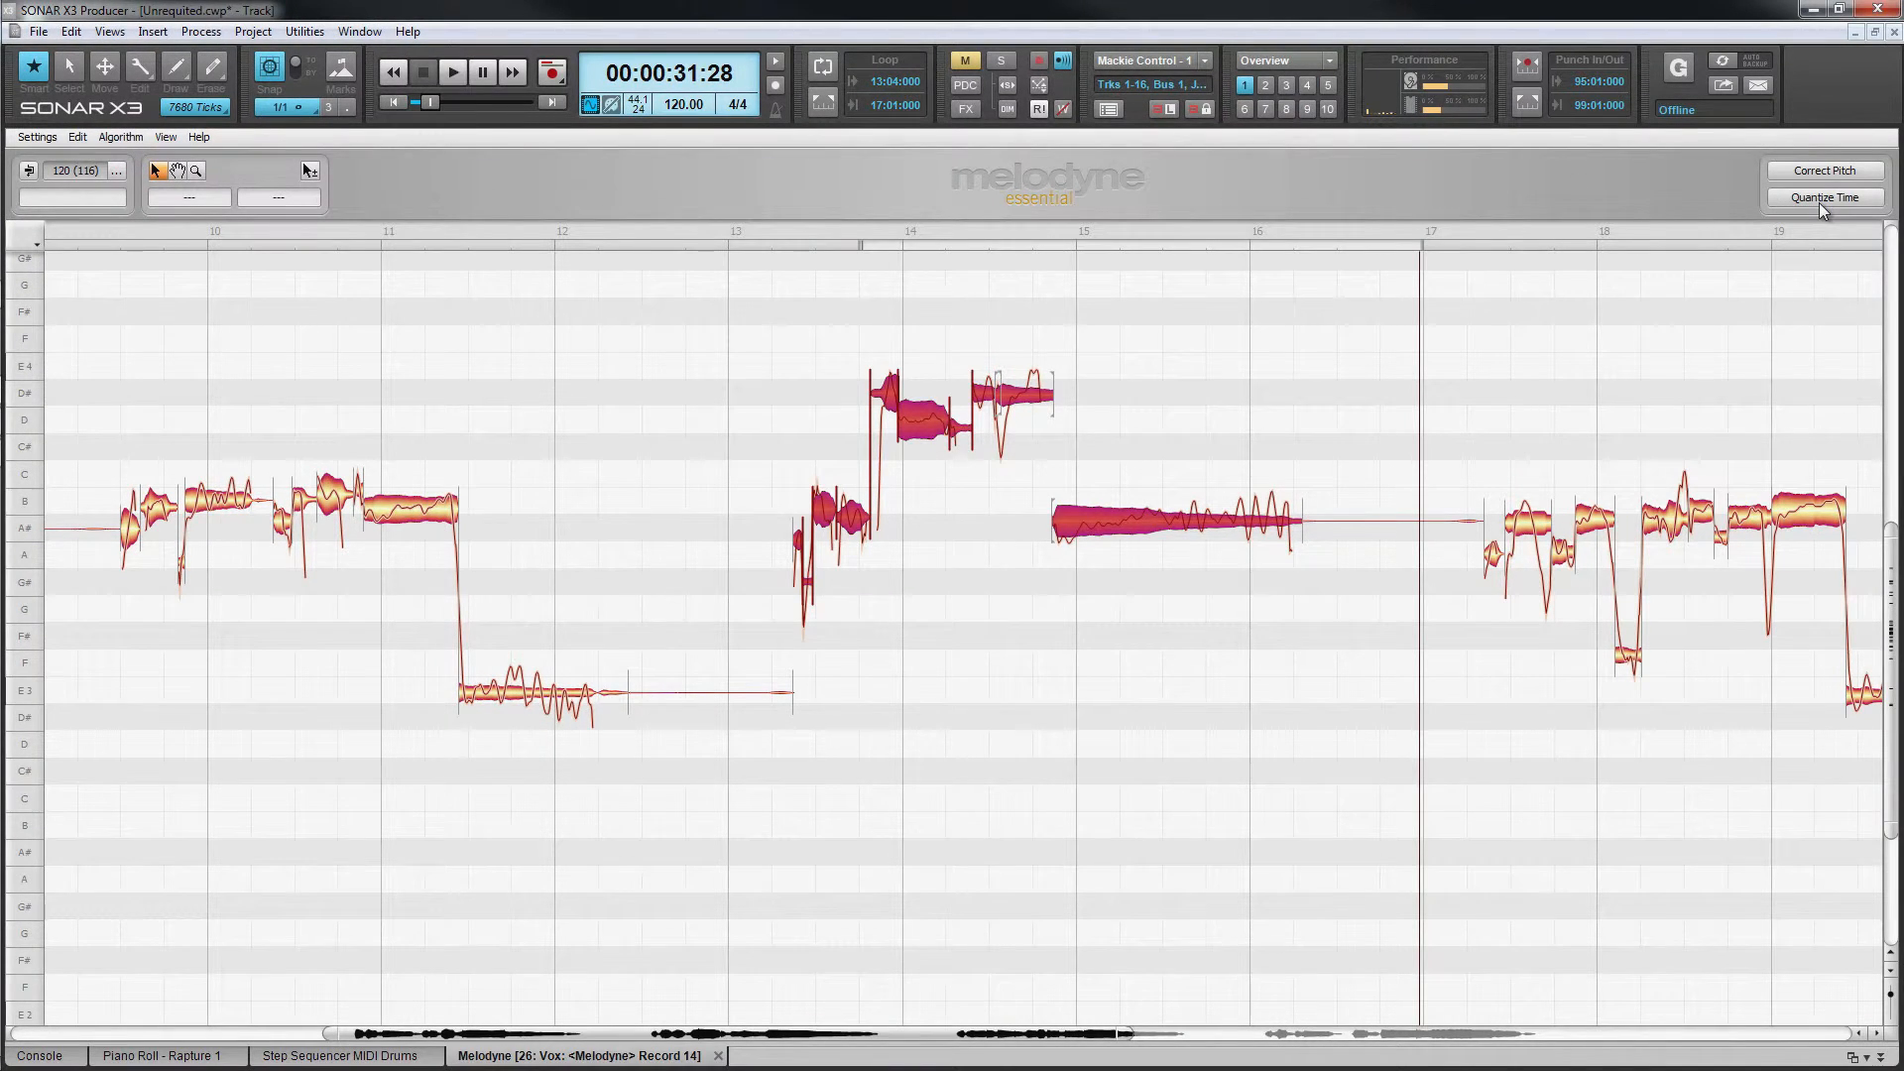
# Try the 1/4, 1/8, 1/16 T and None groove references for quantizing the selected notes' timing, and discard the quantization
pyautogui.click(1819, 202)
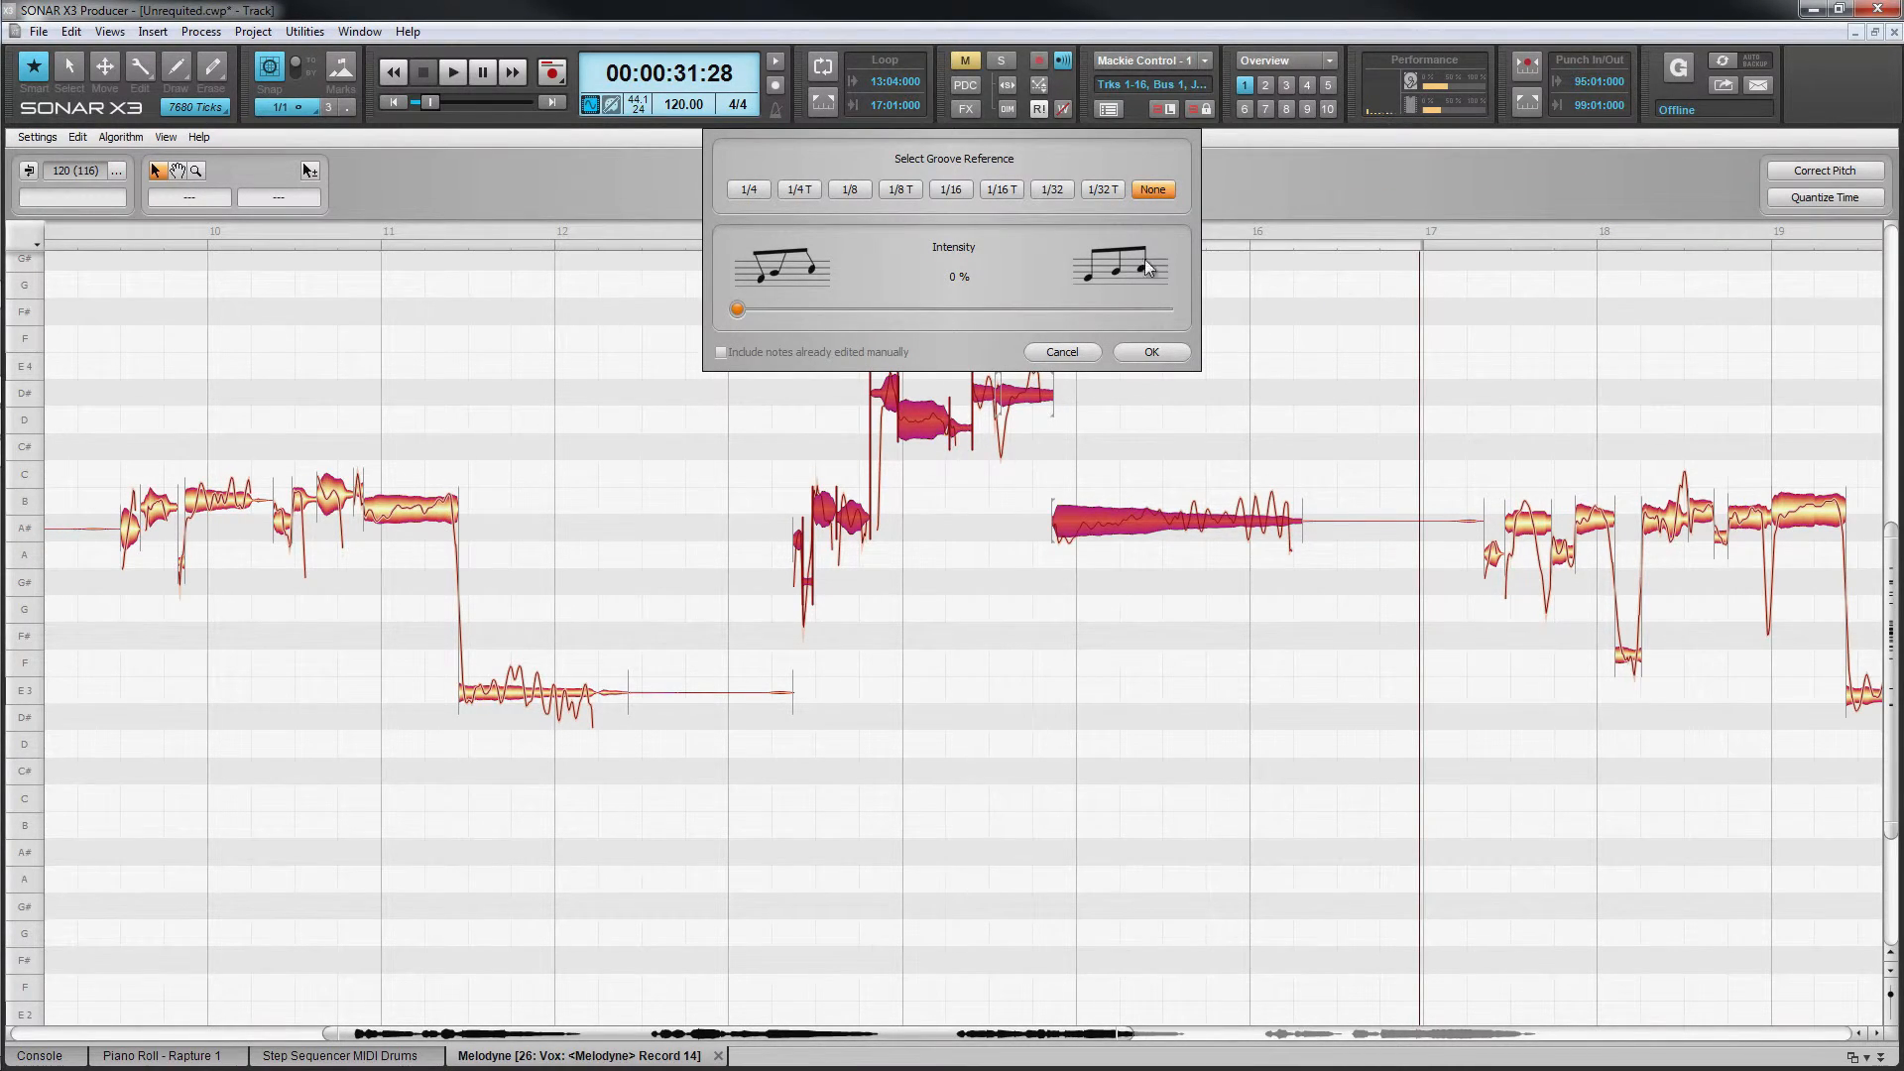
pyautogui.click(744, 190)
pyautogui.click(850, 190)
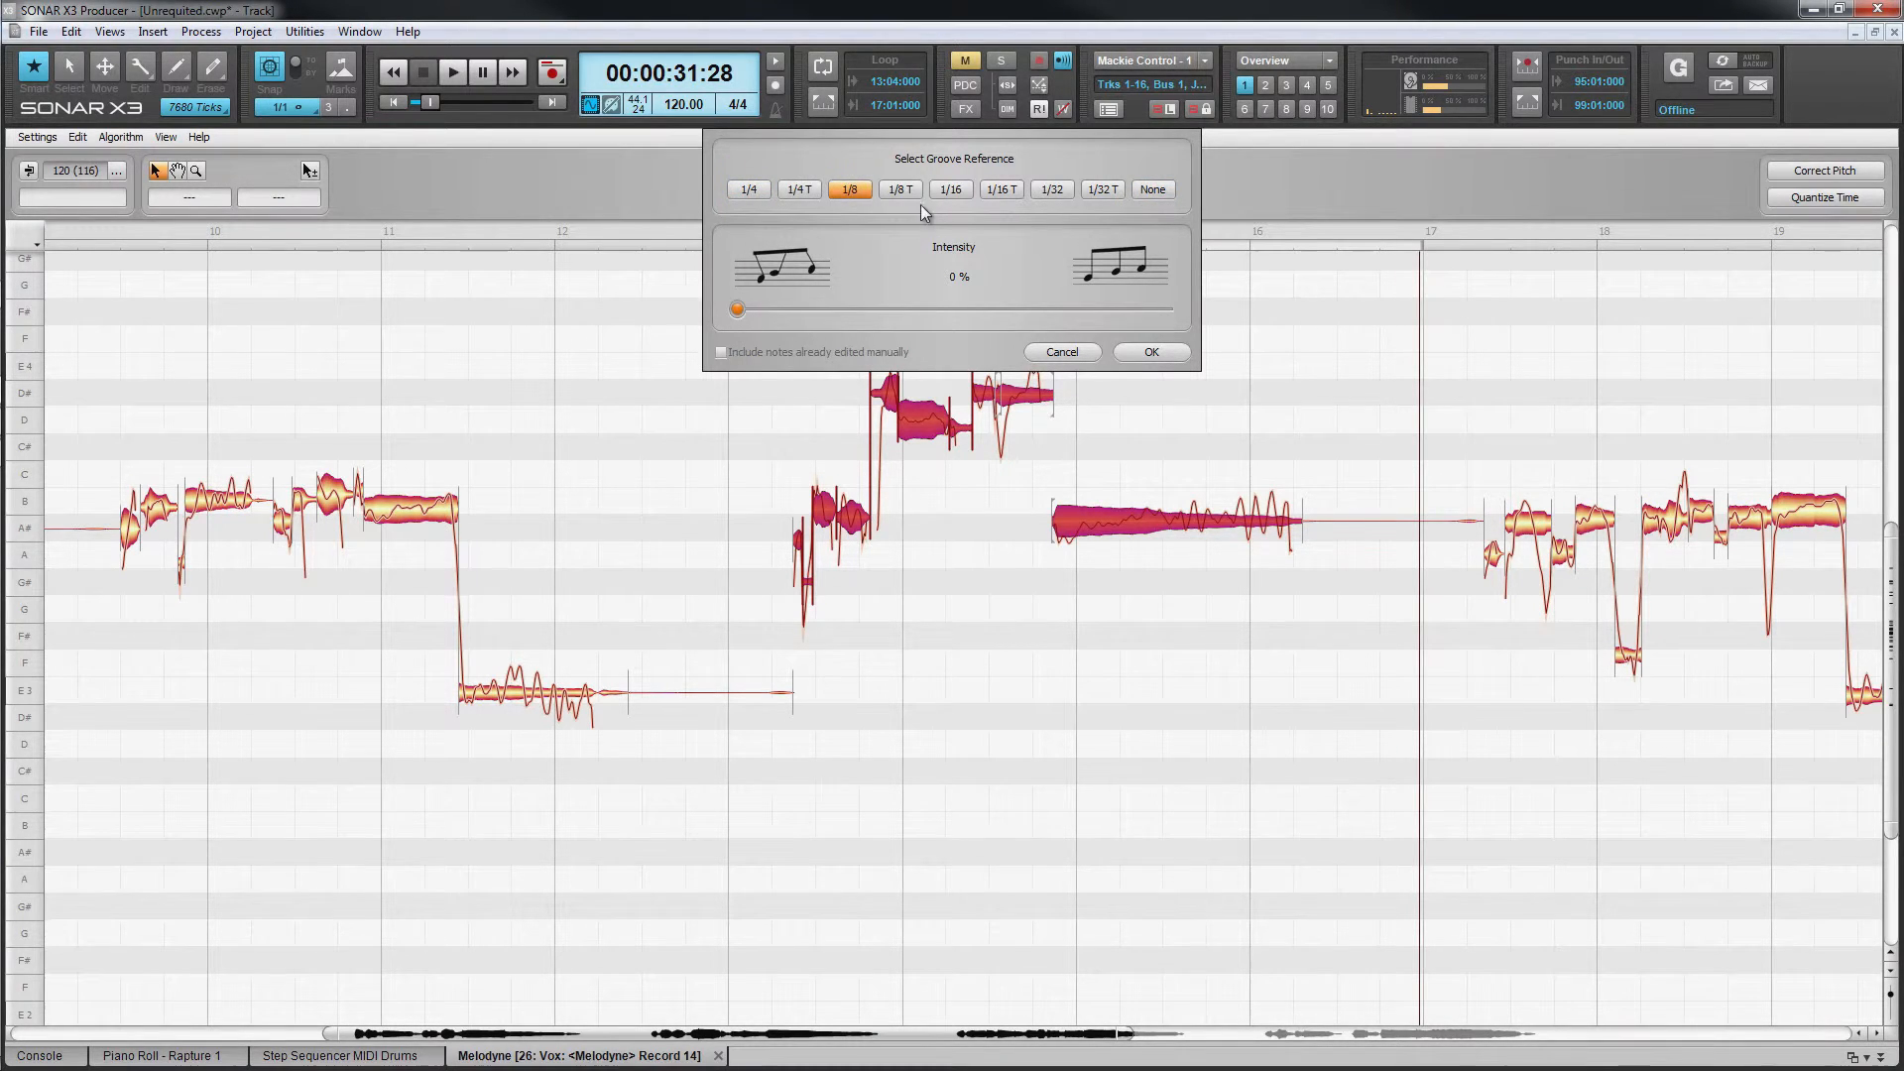
pyautogui.click(998, 191)
pyautogui.click(1166, 188)
pyautogui.moveTo(742, 312)
pyautogui.mouseDown()
pyautogui.moveTo(1077, 300)
pyautogui.moveTo(1182, 318)
pyautogui.moveTo(906, 321)
pyautogui.moveTo(1198, 319)
pyautogui.moveTo(710, 323)
pyautogui.mouseUp()
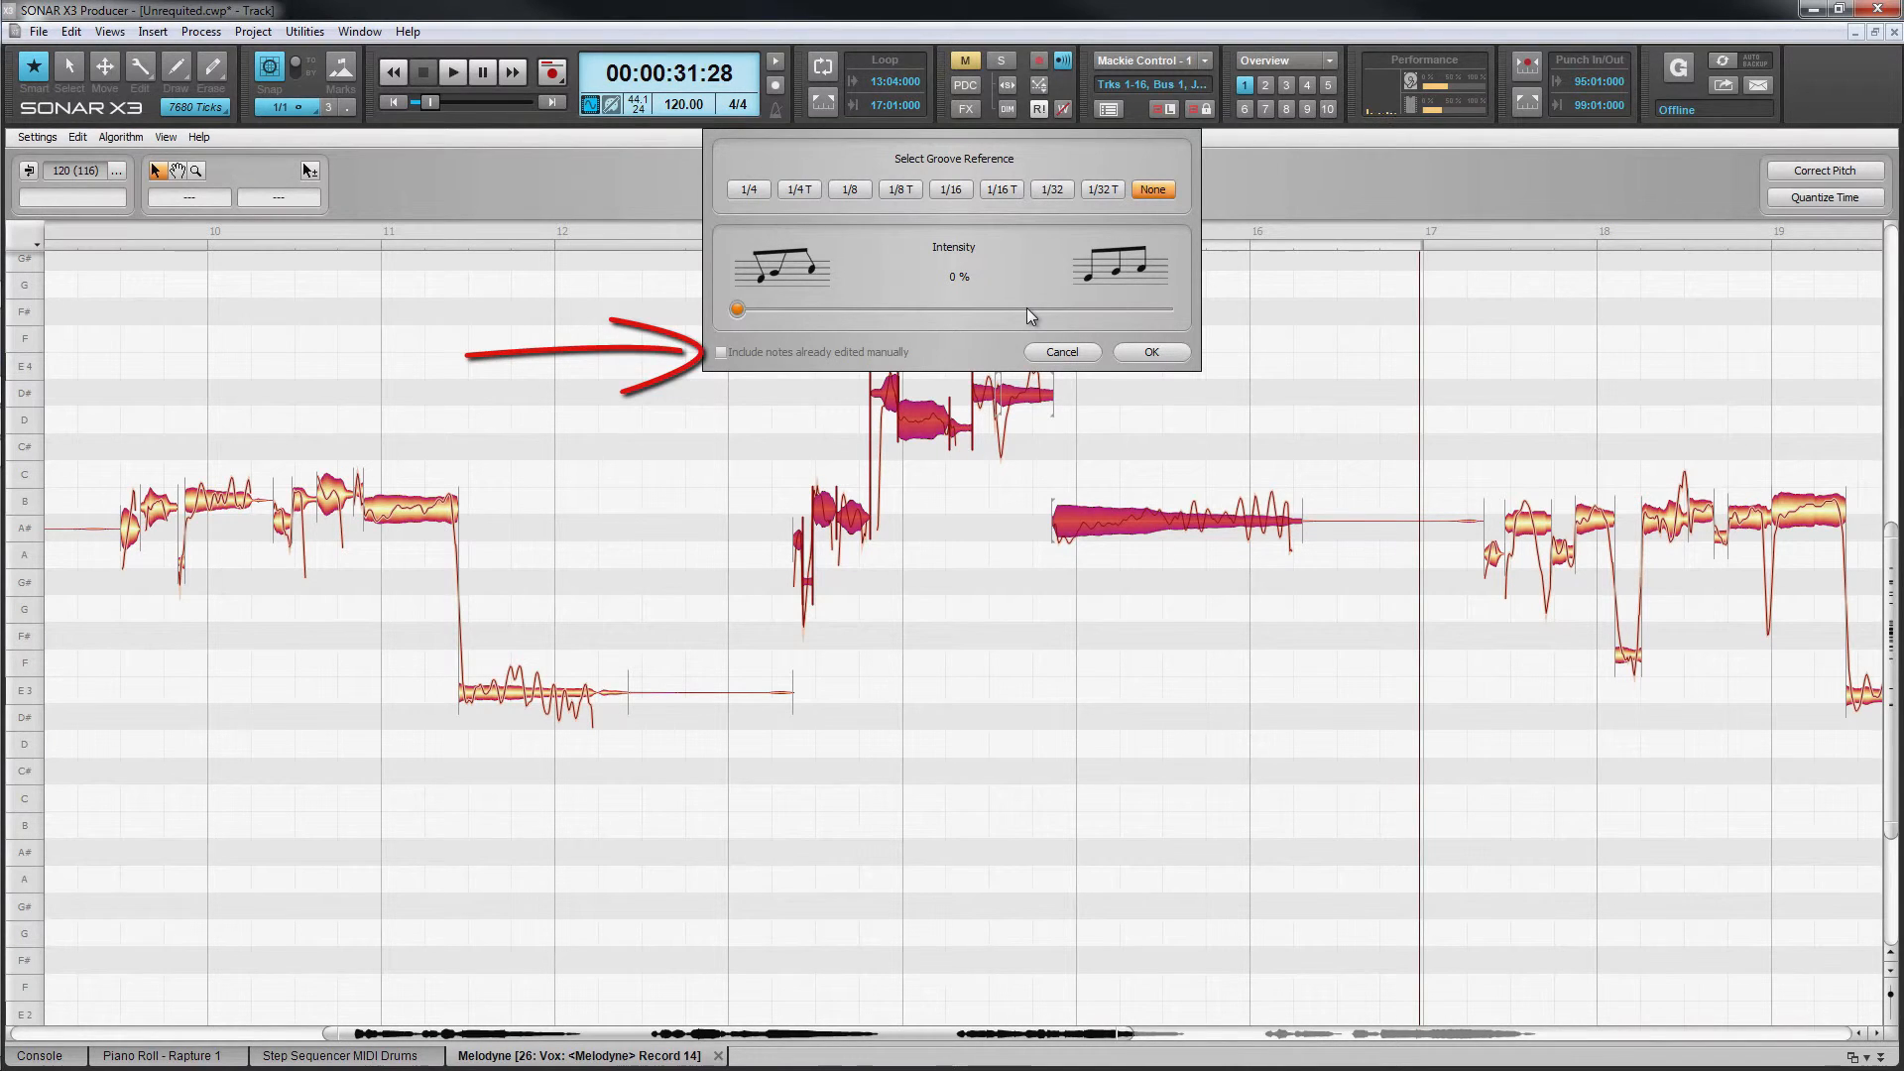
pyautogui.click(1061, 353)
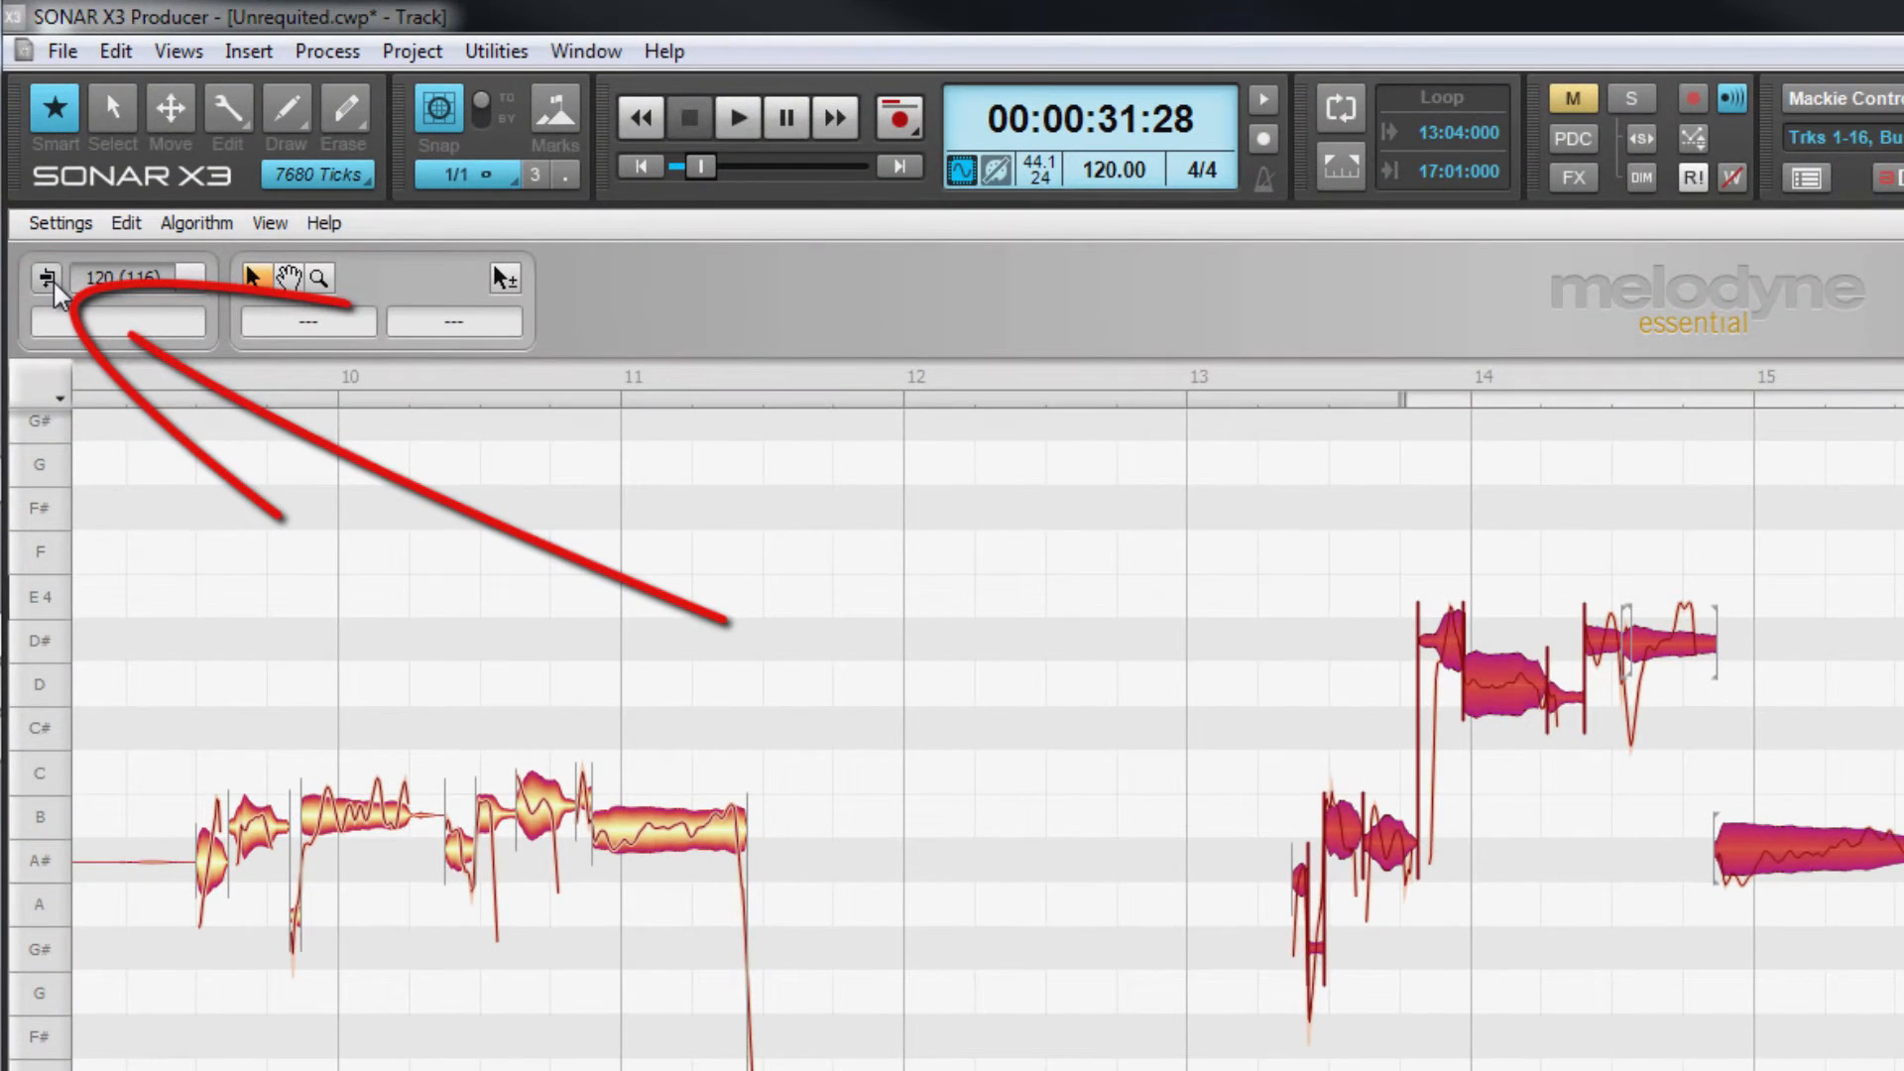
# Compare the edited notes with the original version, and return to the edited version
pyautogui.click(33, 173)
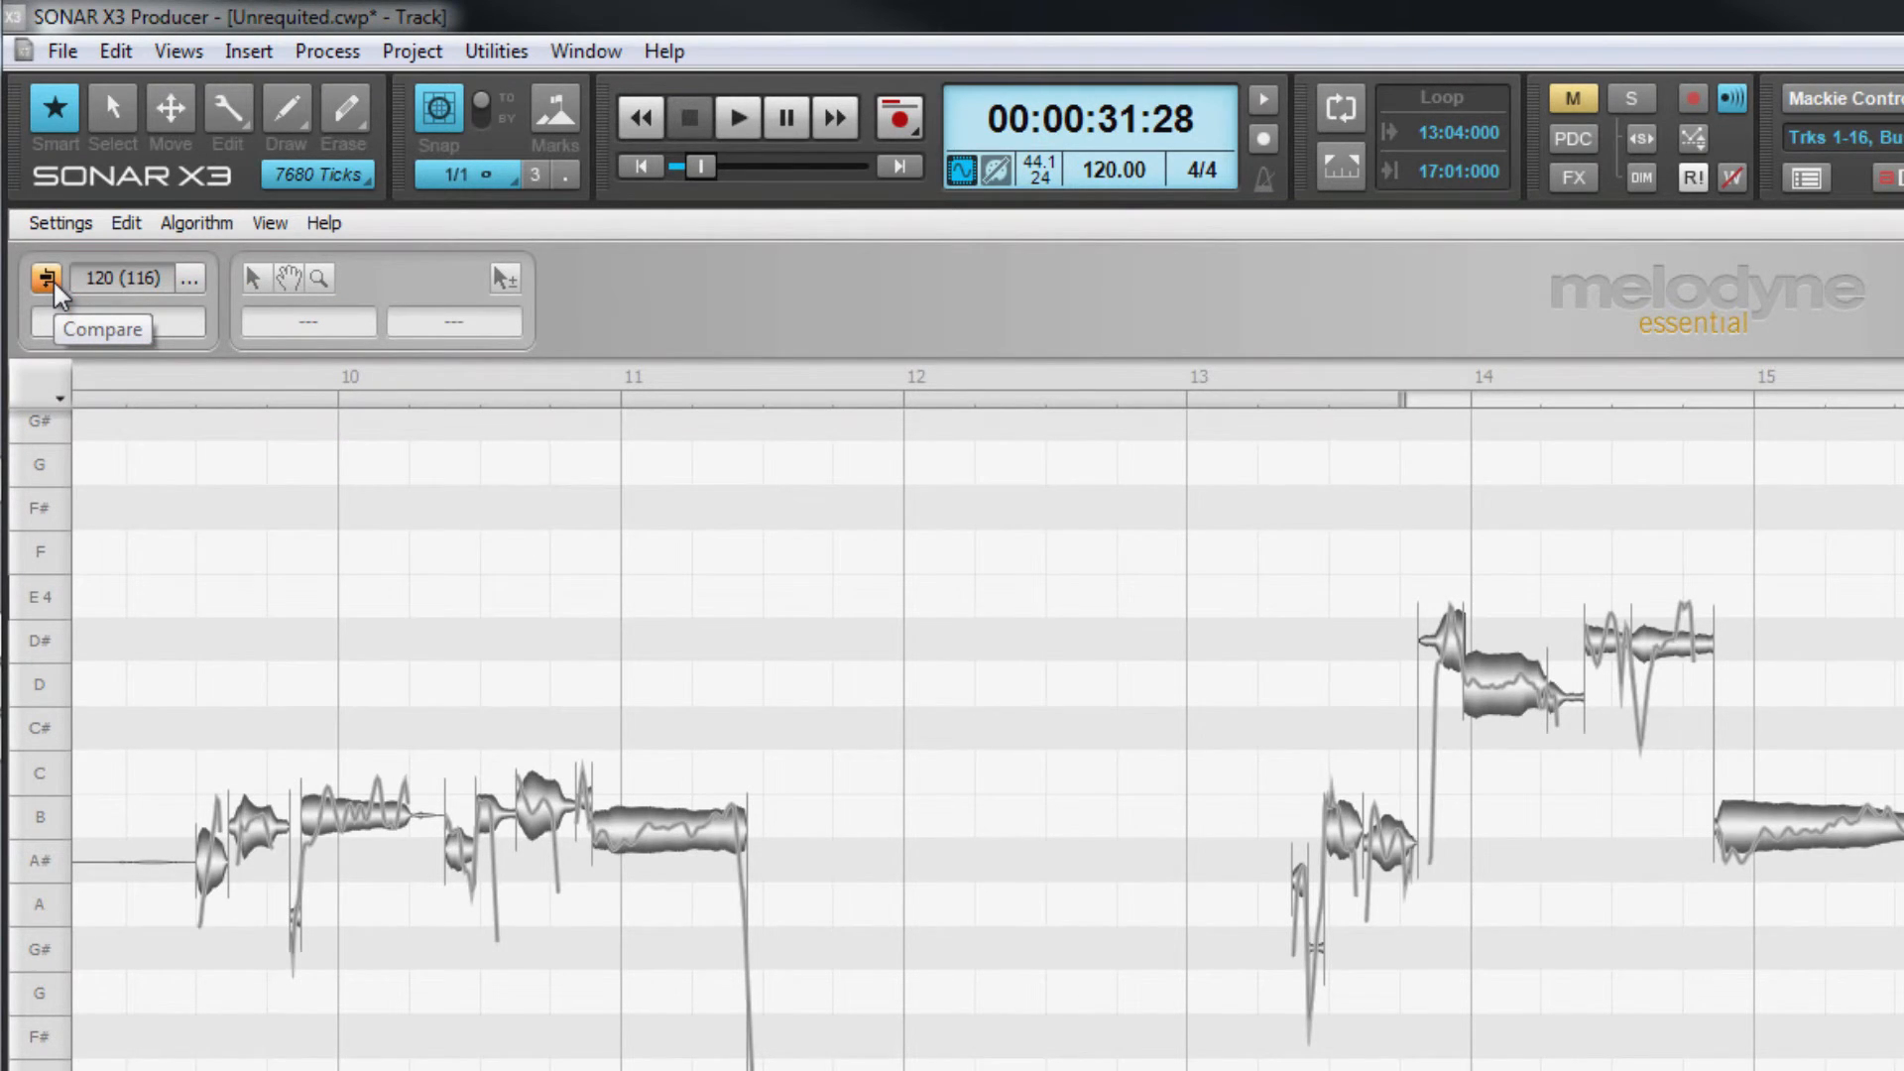
pyautogui.click(50, 282)
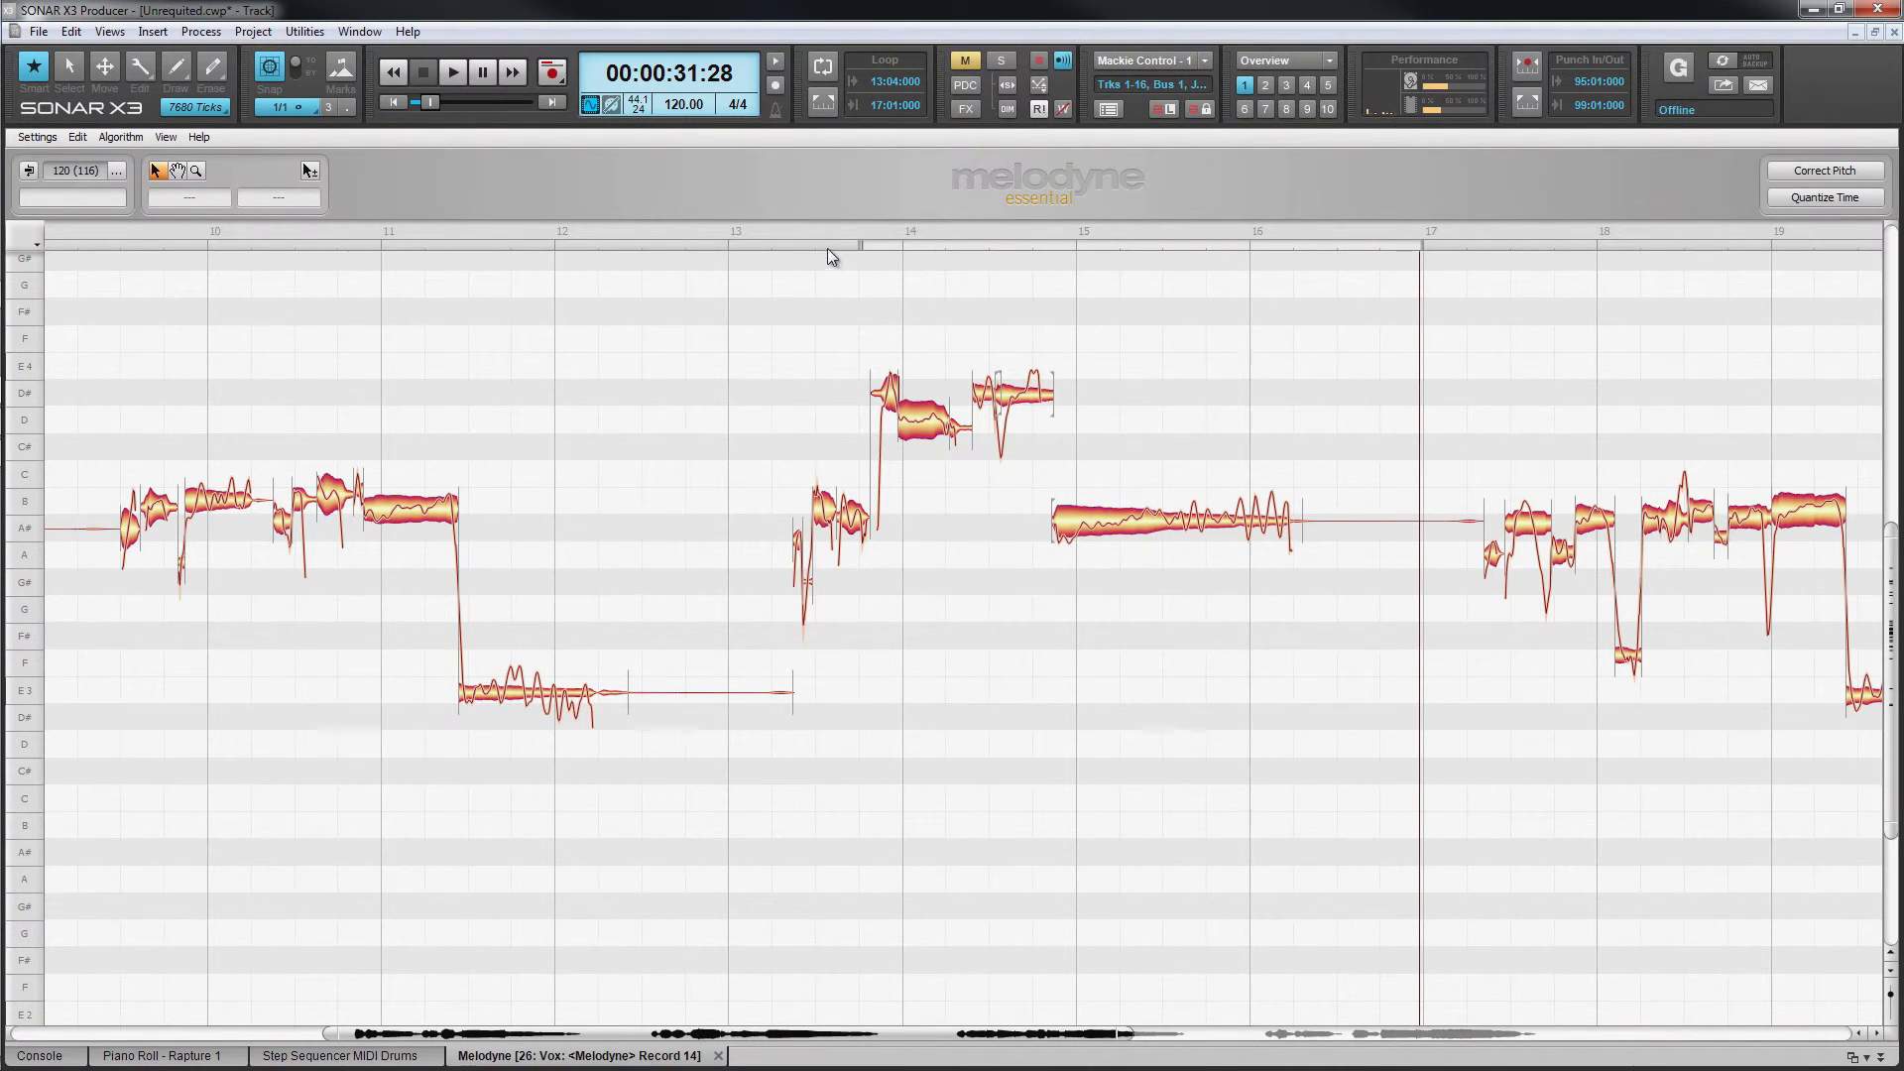
# Convert the Vox track's Melodyne region to MIDI by placing it on the Synth track, and expand that track
pyautogui.press('d')
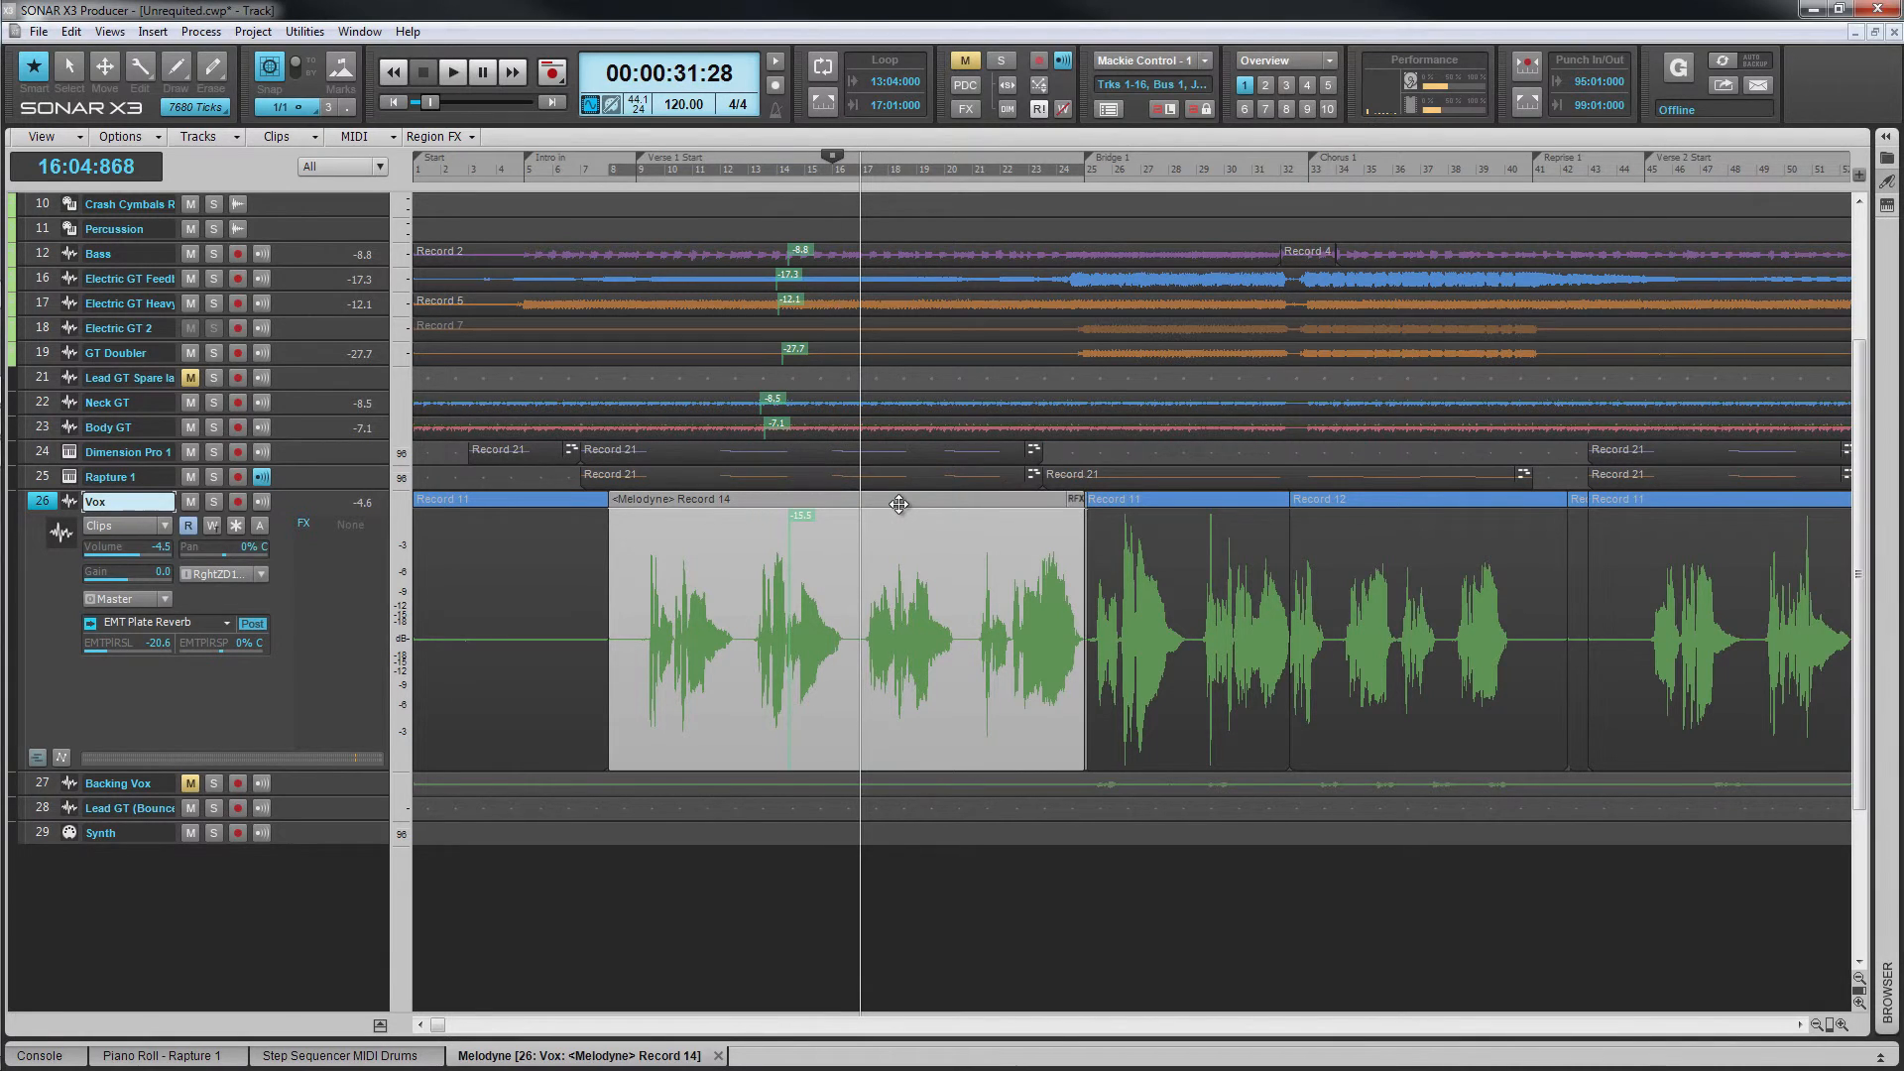
pyautogui.moveTo(901, 549); pyautogui.dragTo(866, 838)
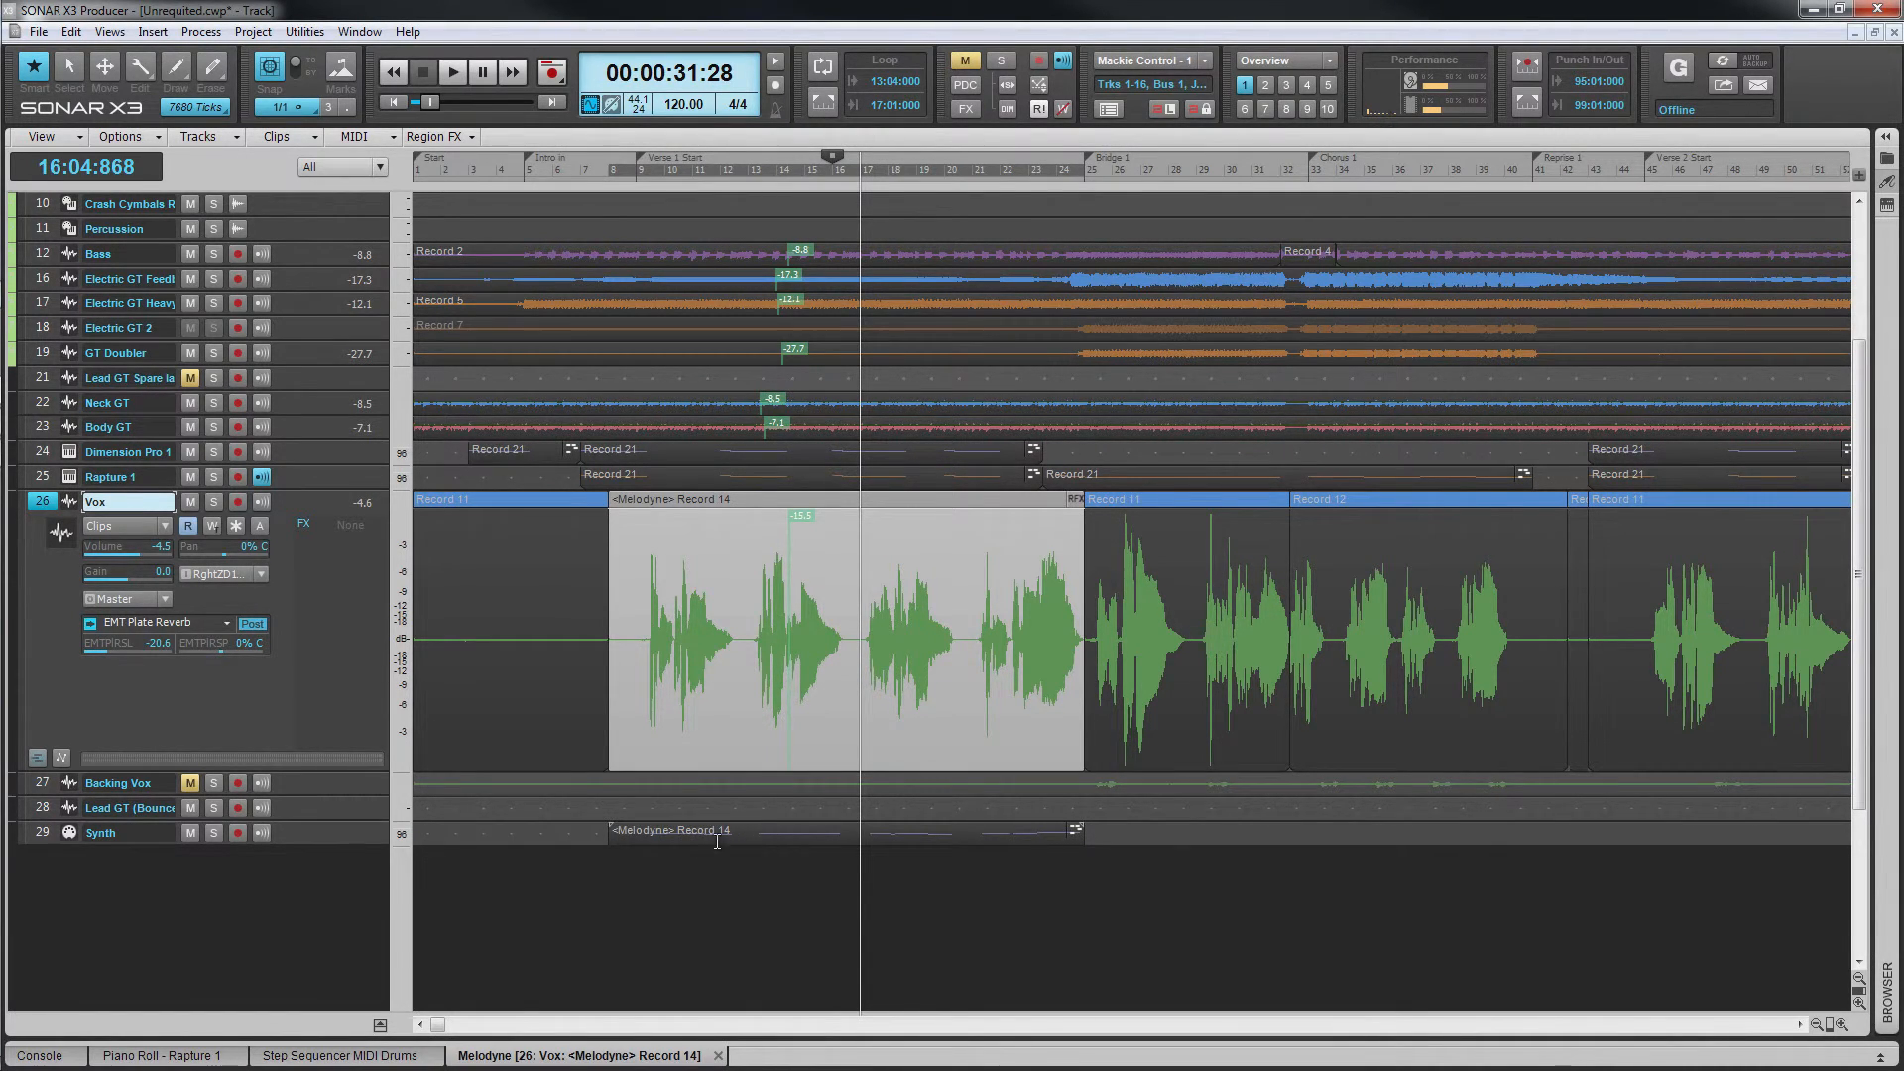
pyautogui.click(354, 835)
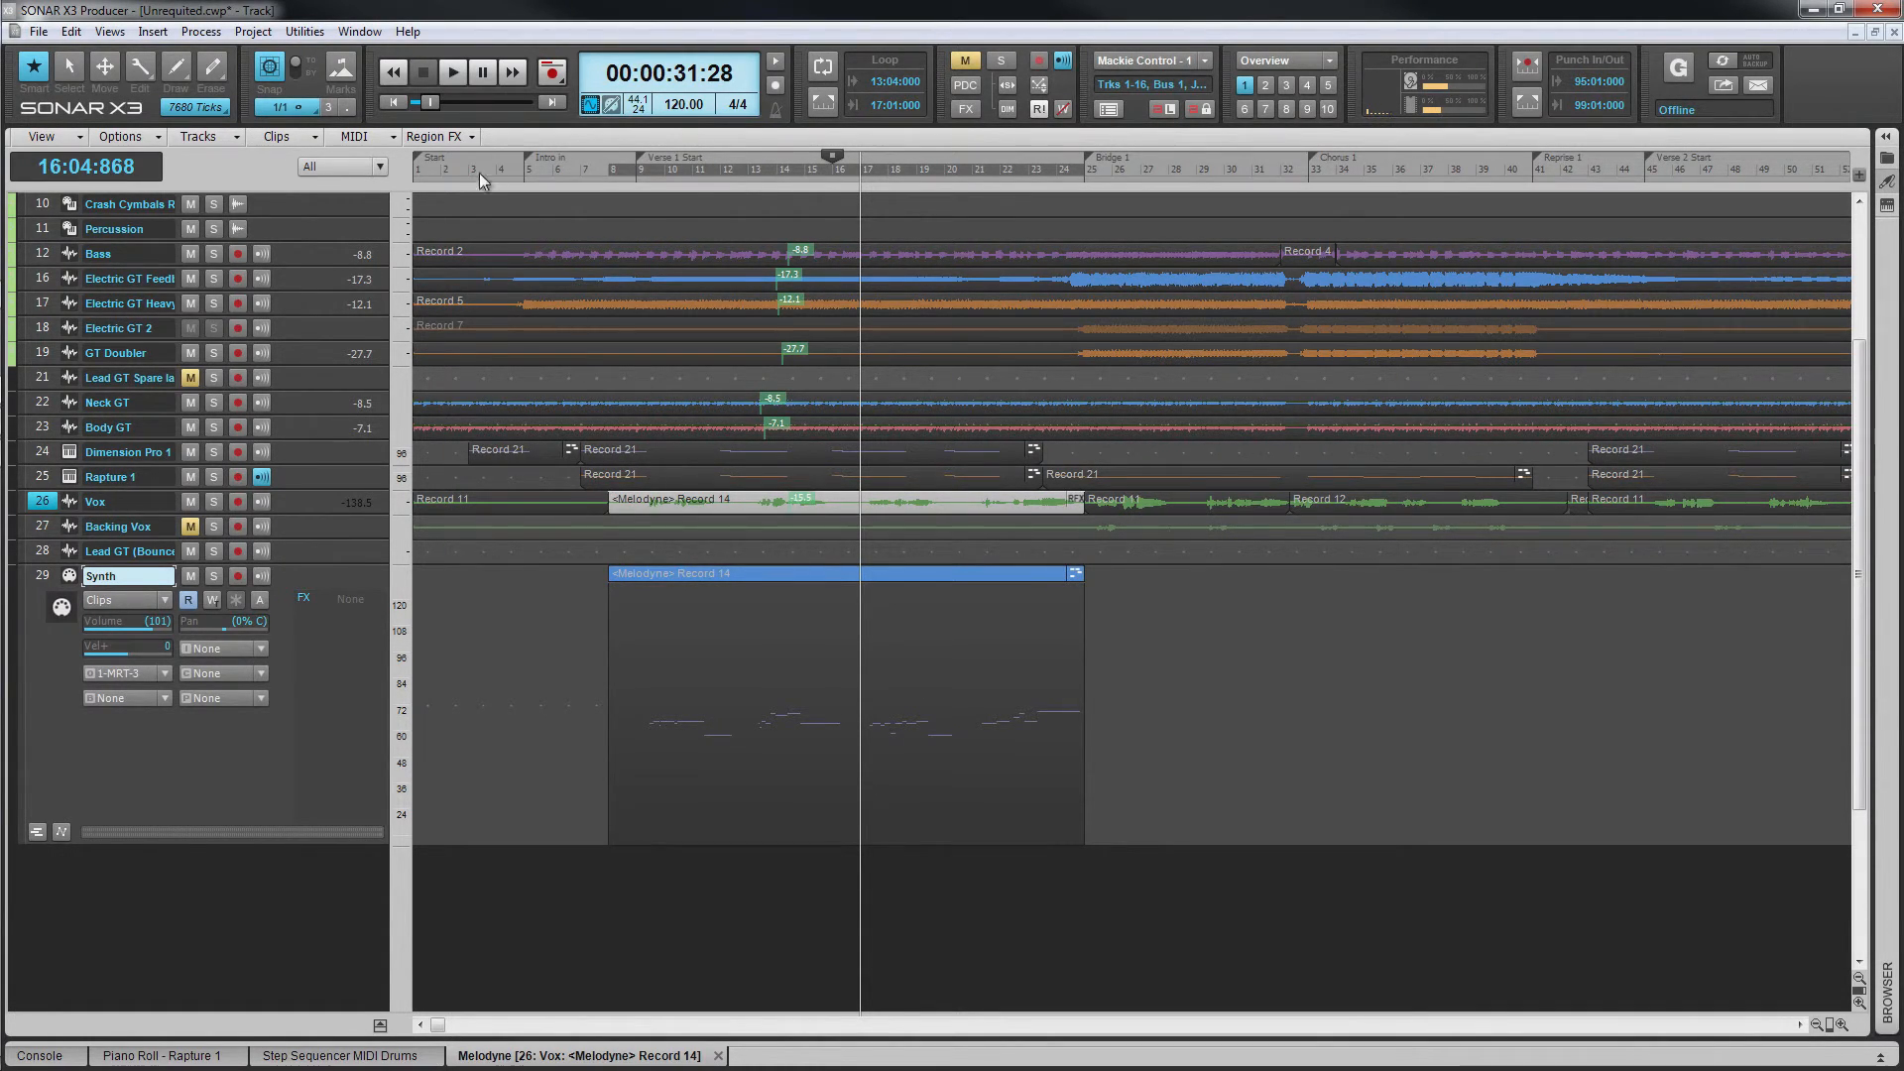
# Copy the Vox Melodyne region's MIDI events and paste them on the Synth track at 26:01:000
pyautogui.click(473, 139)
pyautogui.moveTo(508, 162)
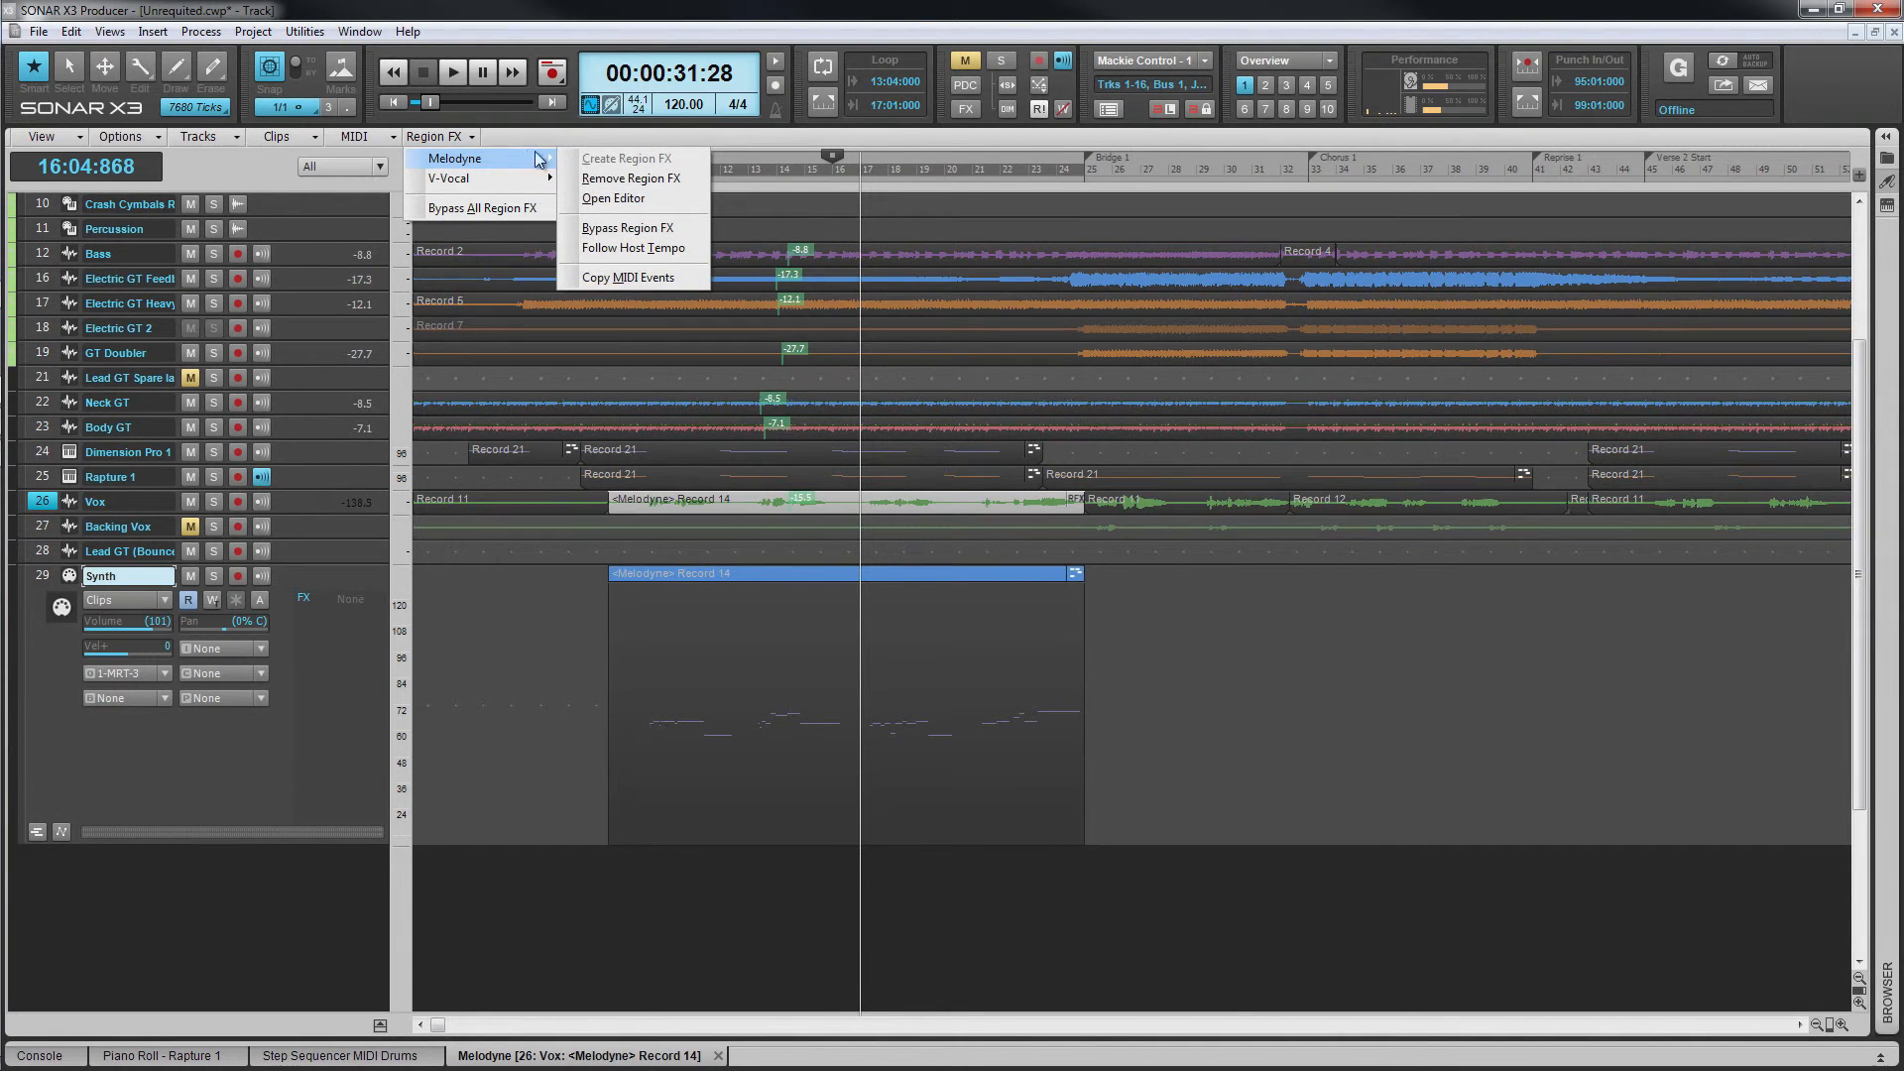
pyautogui.click(629, 277)
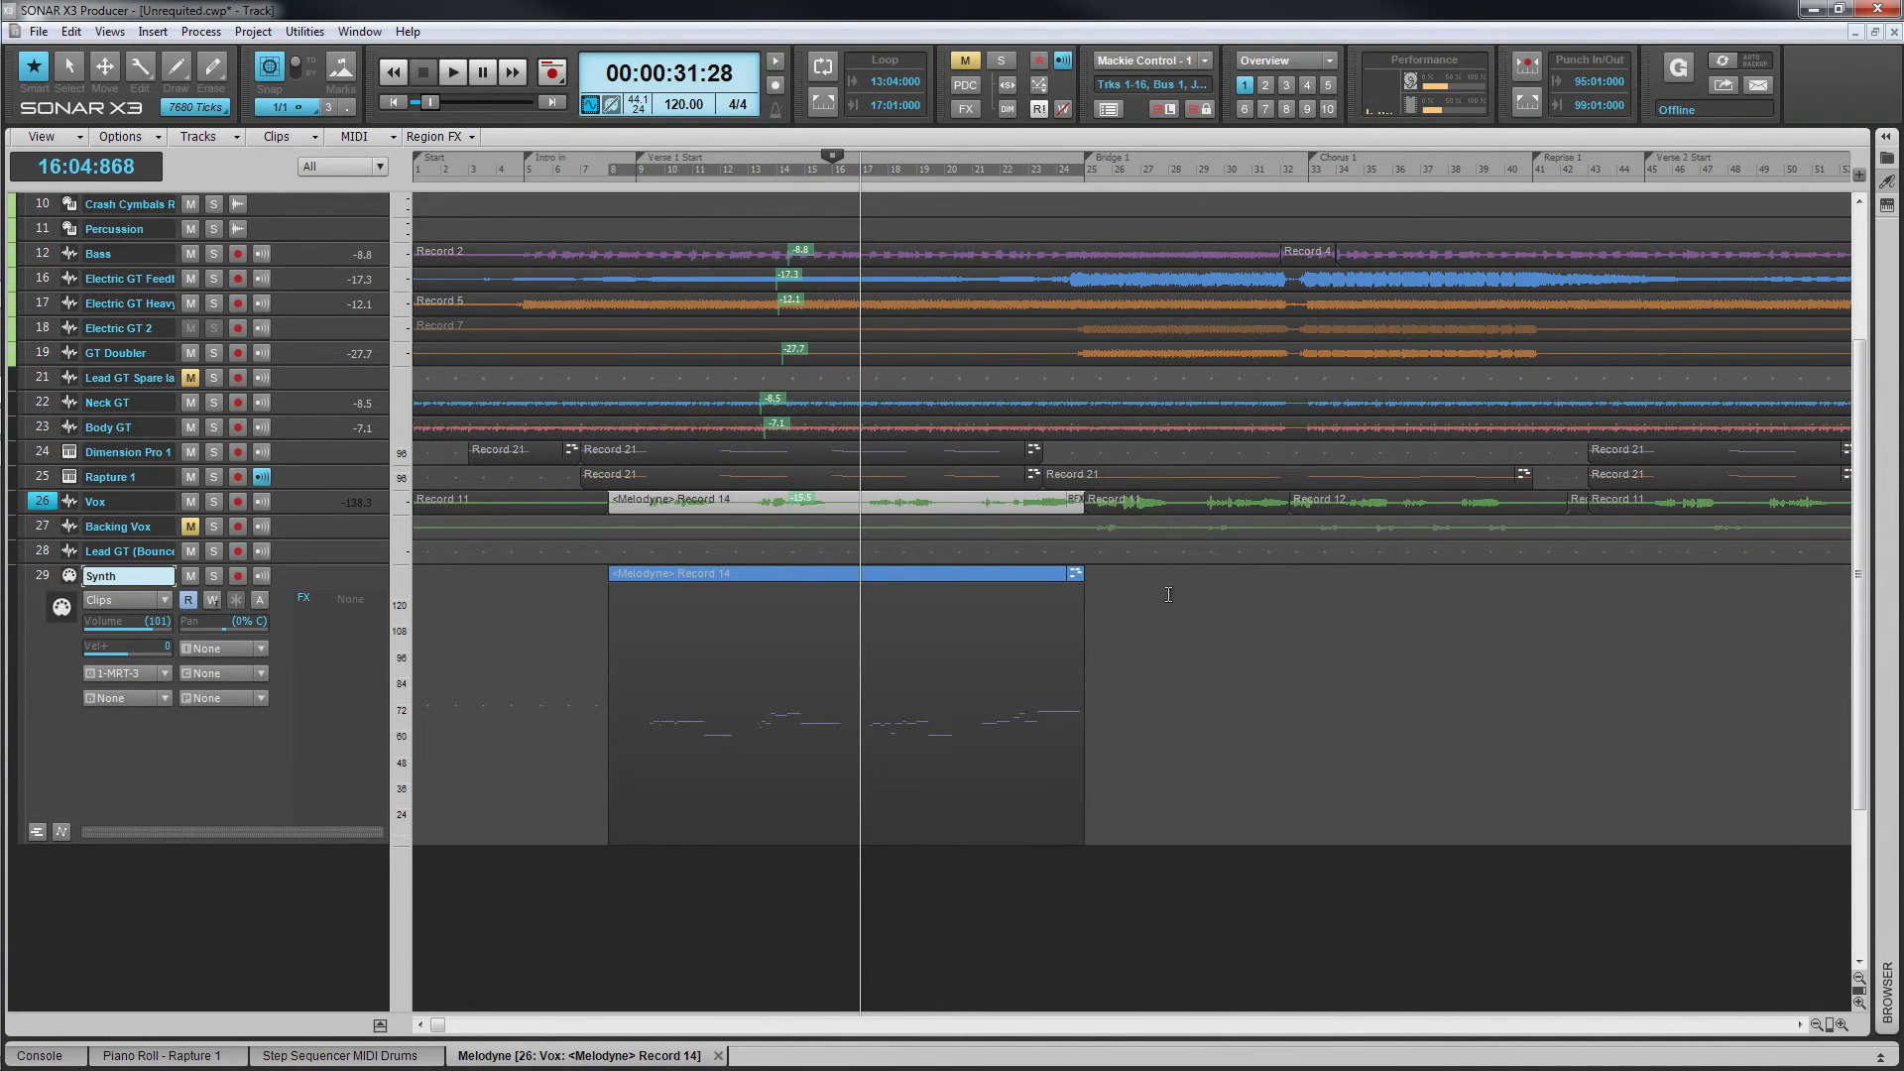
pyautogui.click(1122, 674)
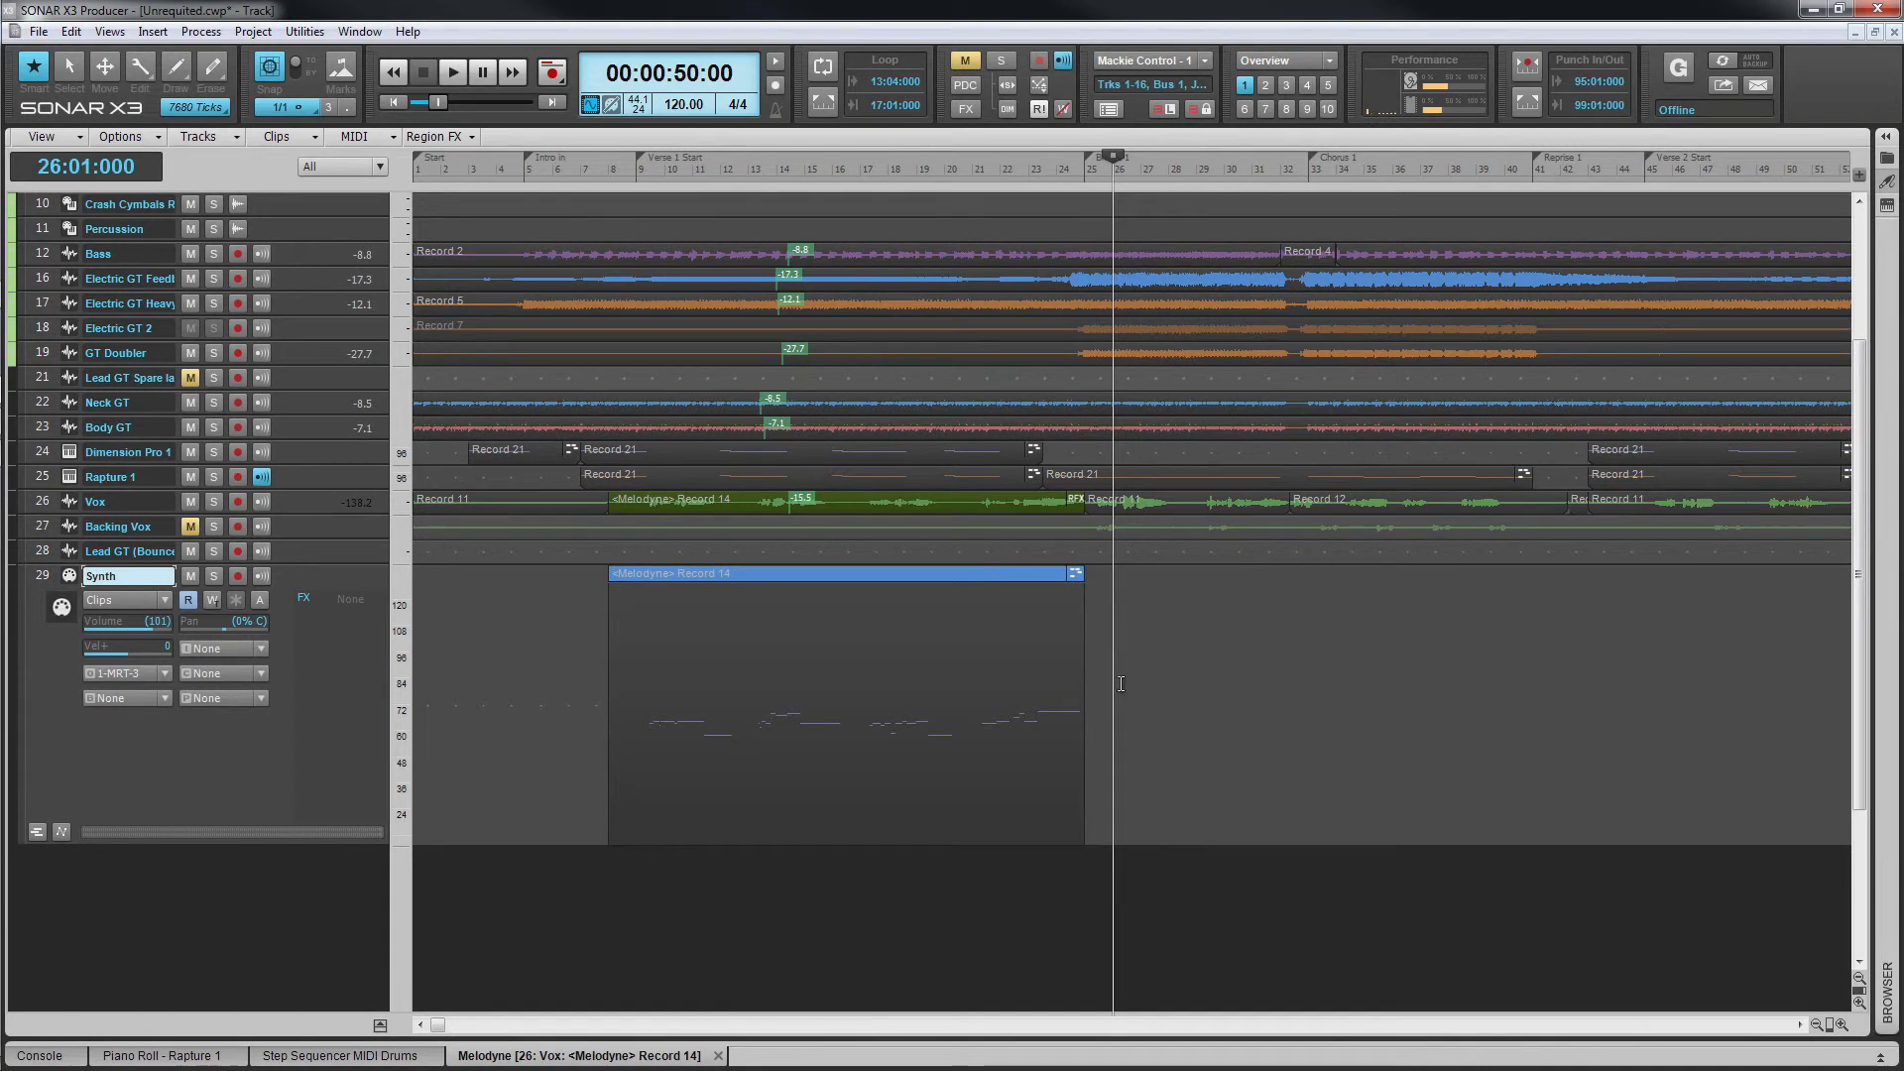
pyautogui.hotkey('ctrl', 'v')
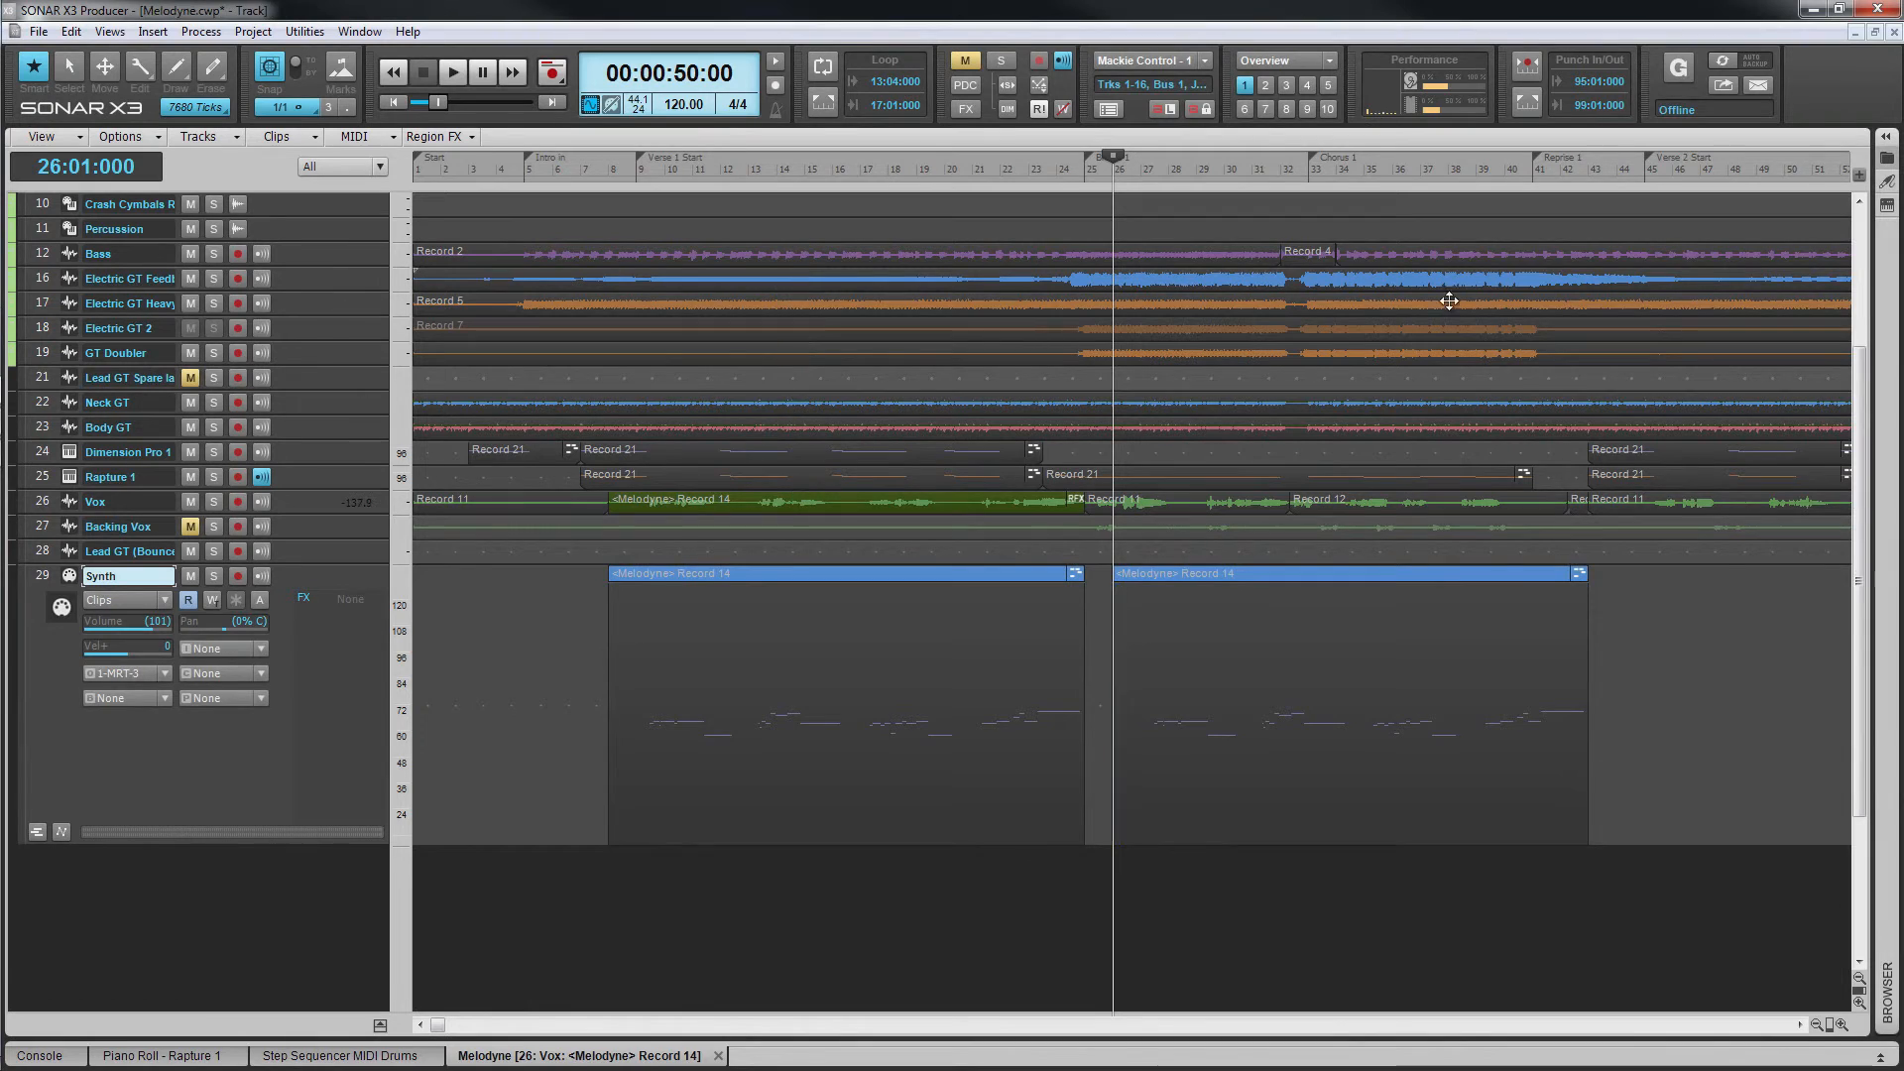
# Add Guitar Solo.wav from the media browser as MIDI at the start of the Synth track, and select the new clip
pyautogui.press('b')
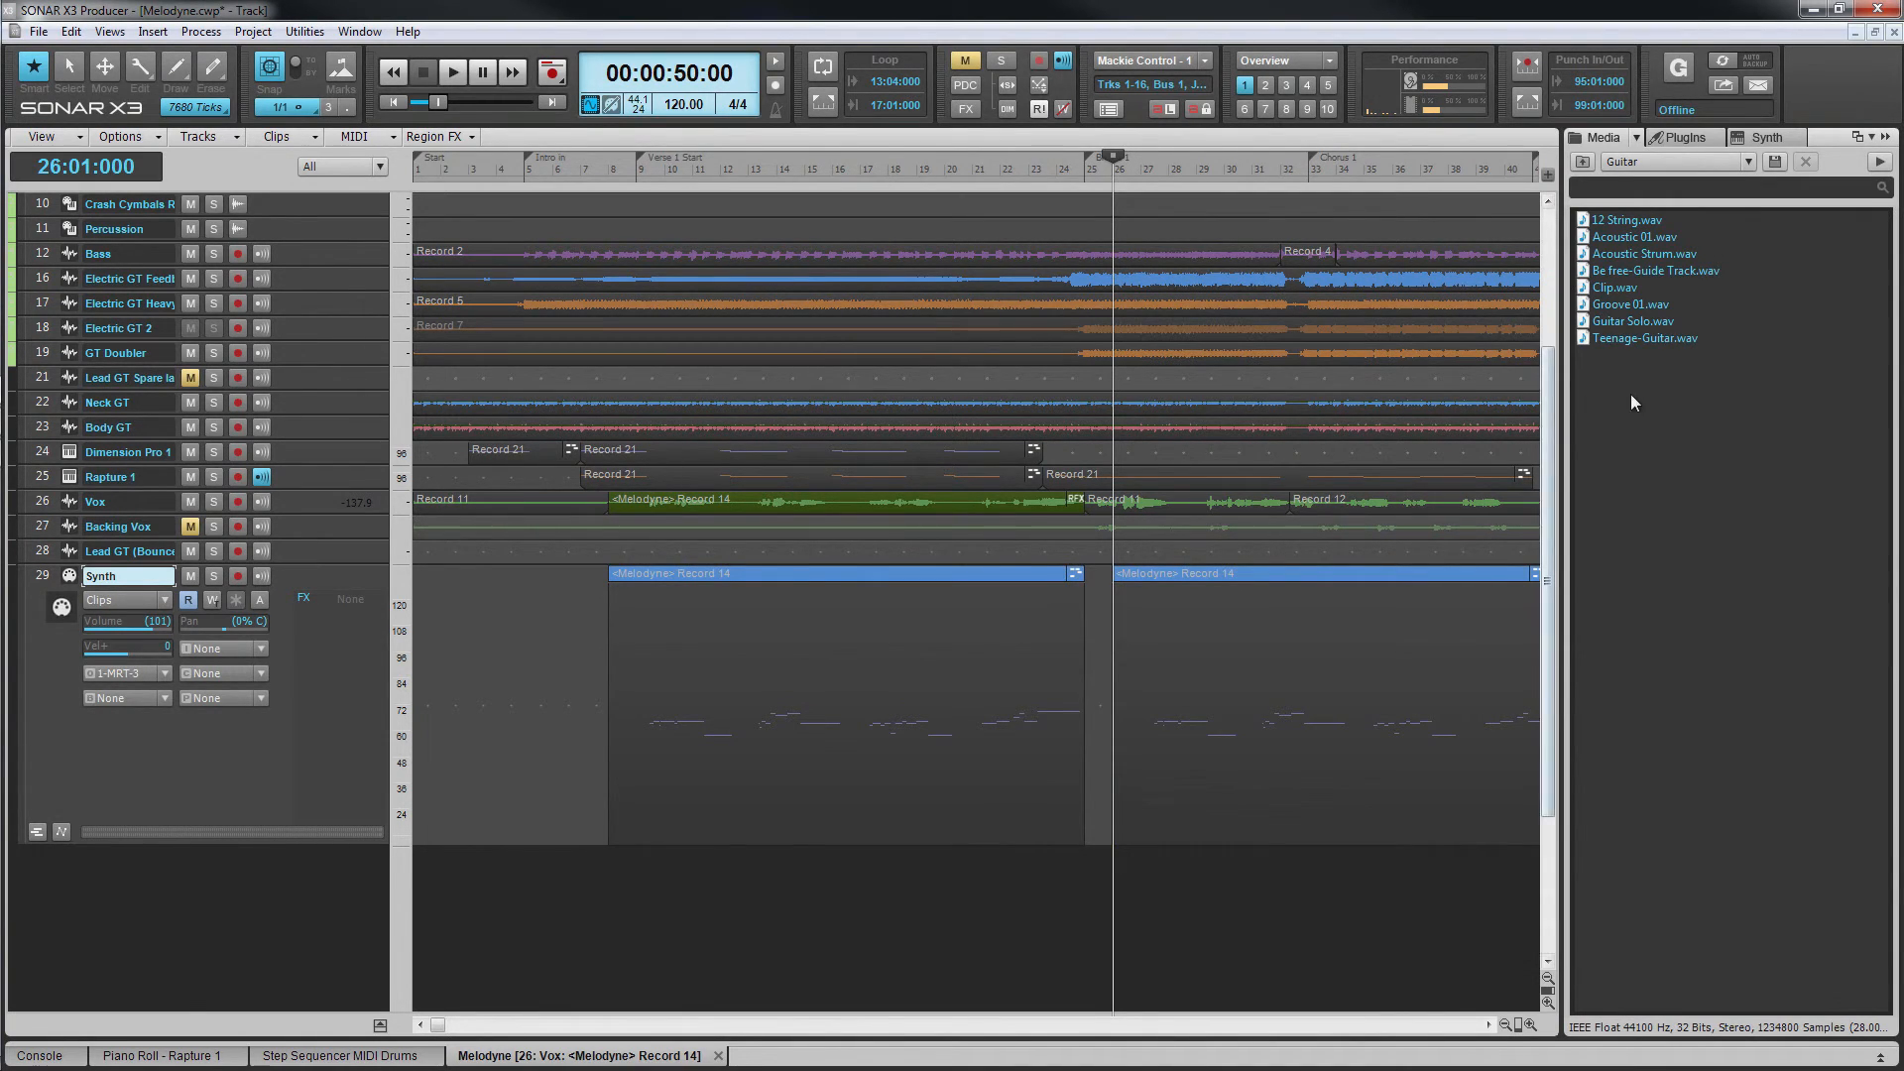
pyautogui.click(1584, 329)
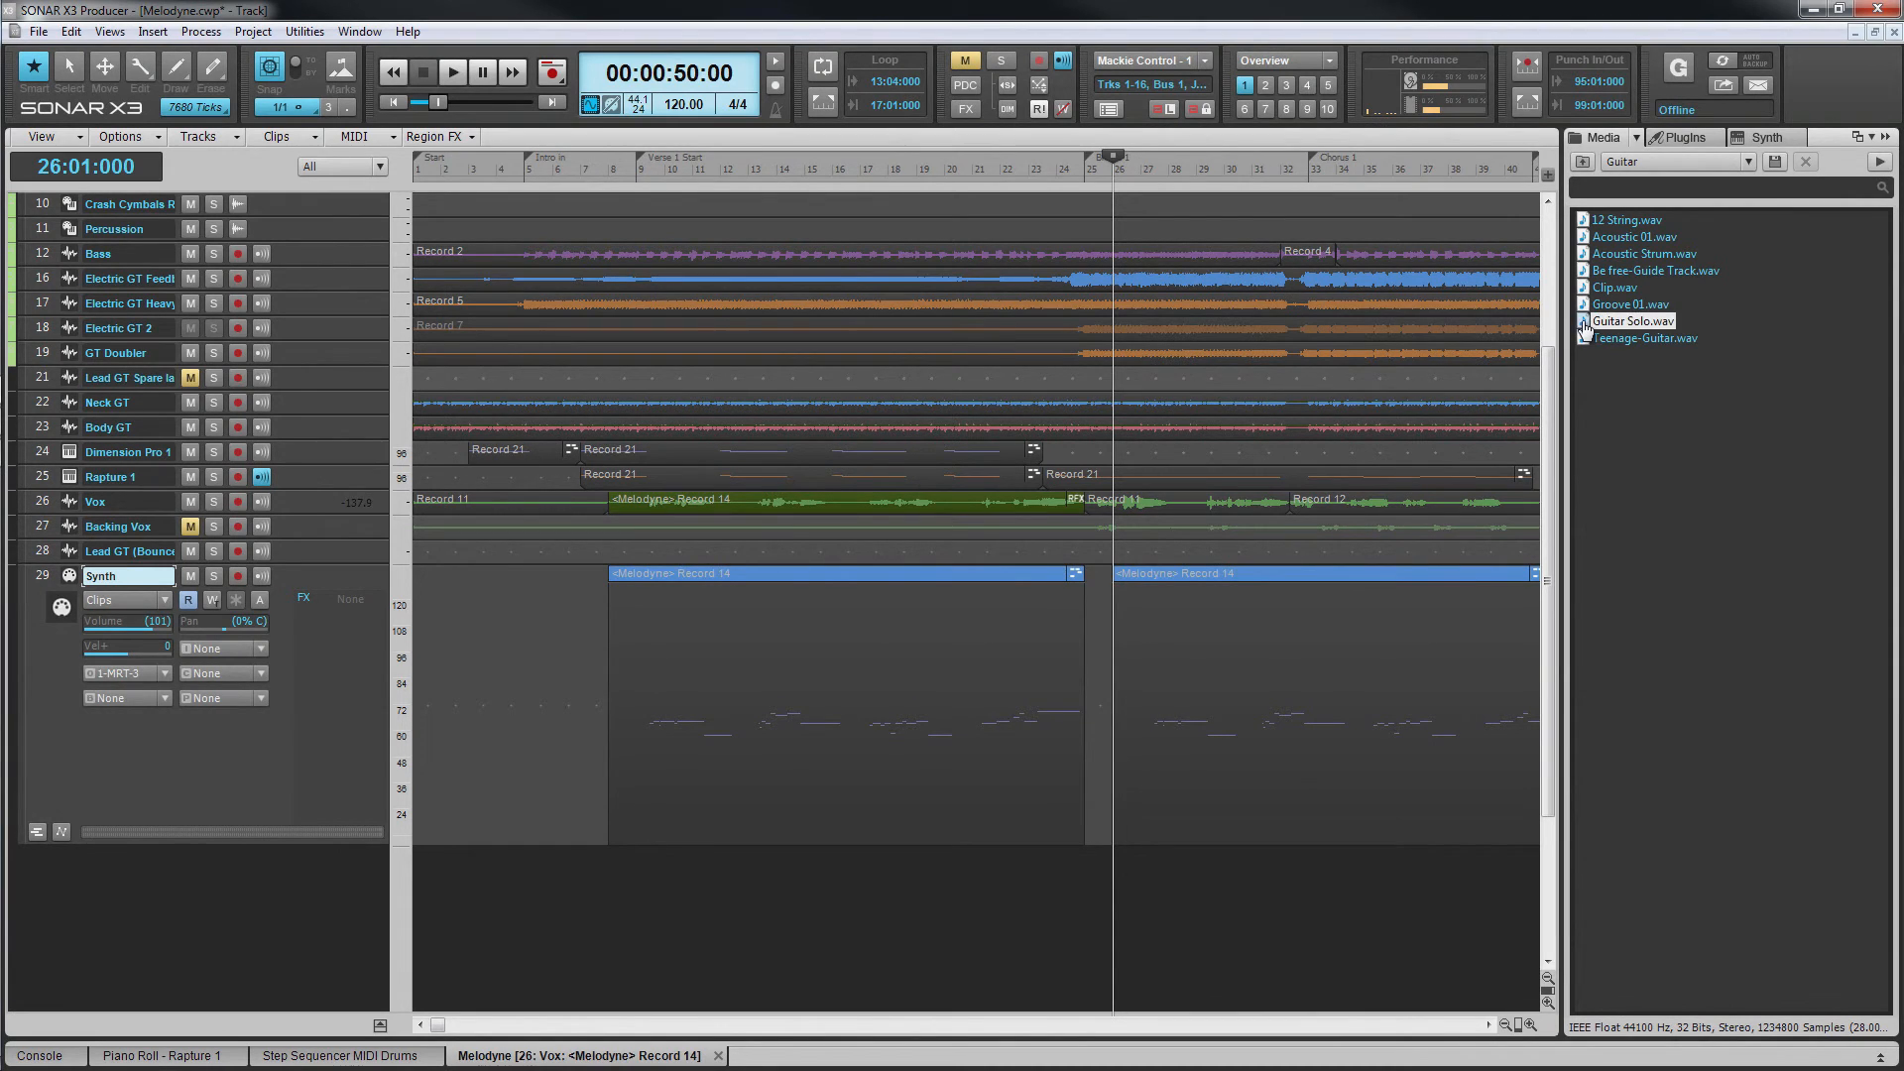
pyautogui.moveTo(1584, 329); pyautogui.dragTo(416, 649)
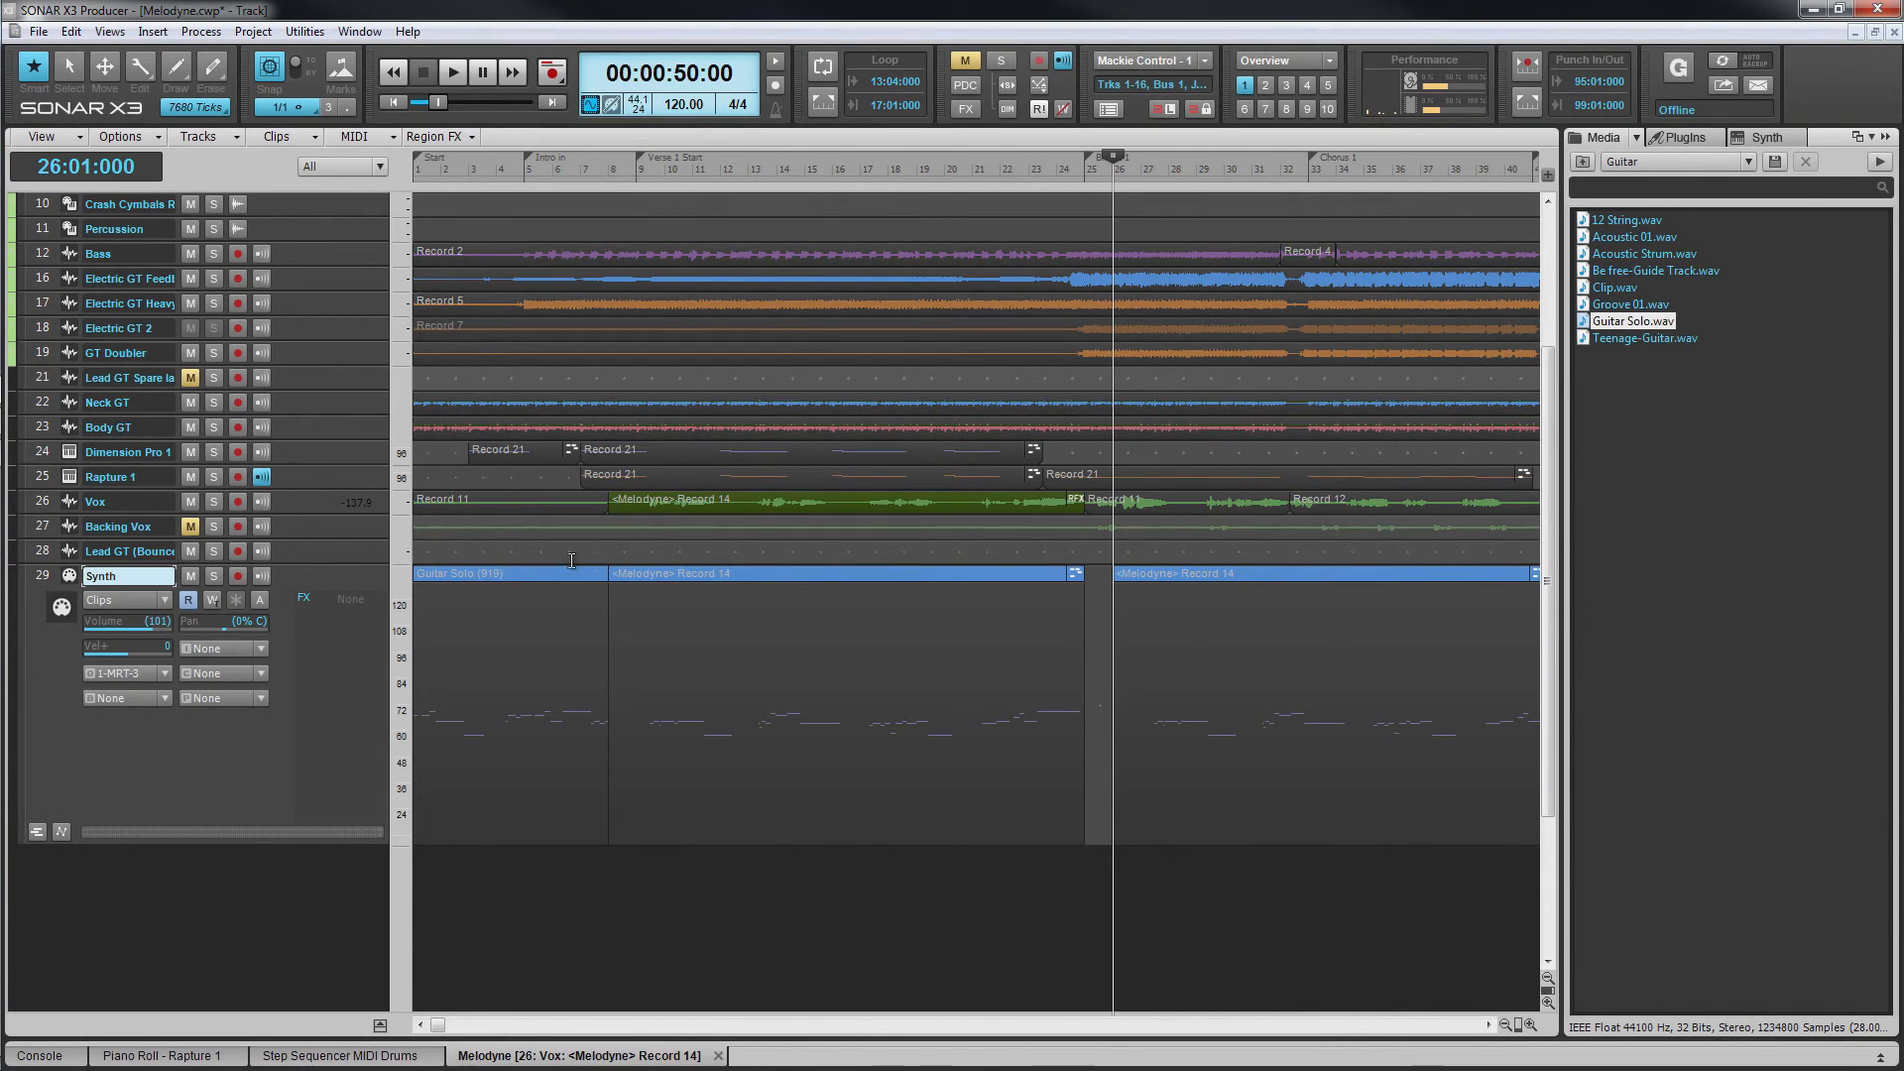
pyautogui.click(553, 576)
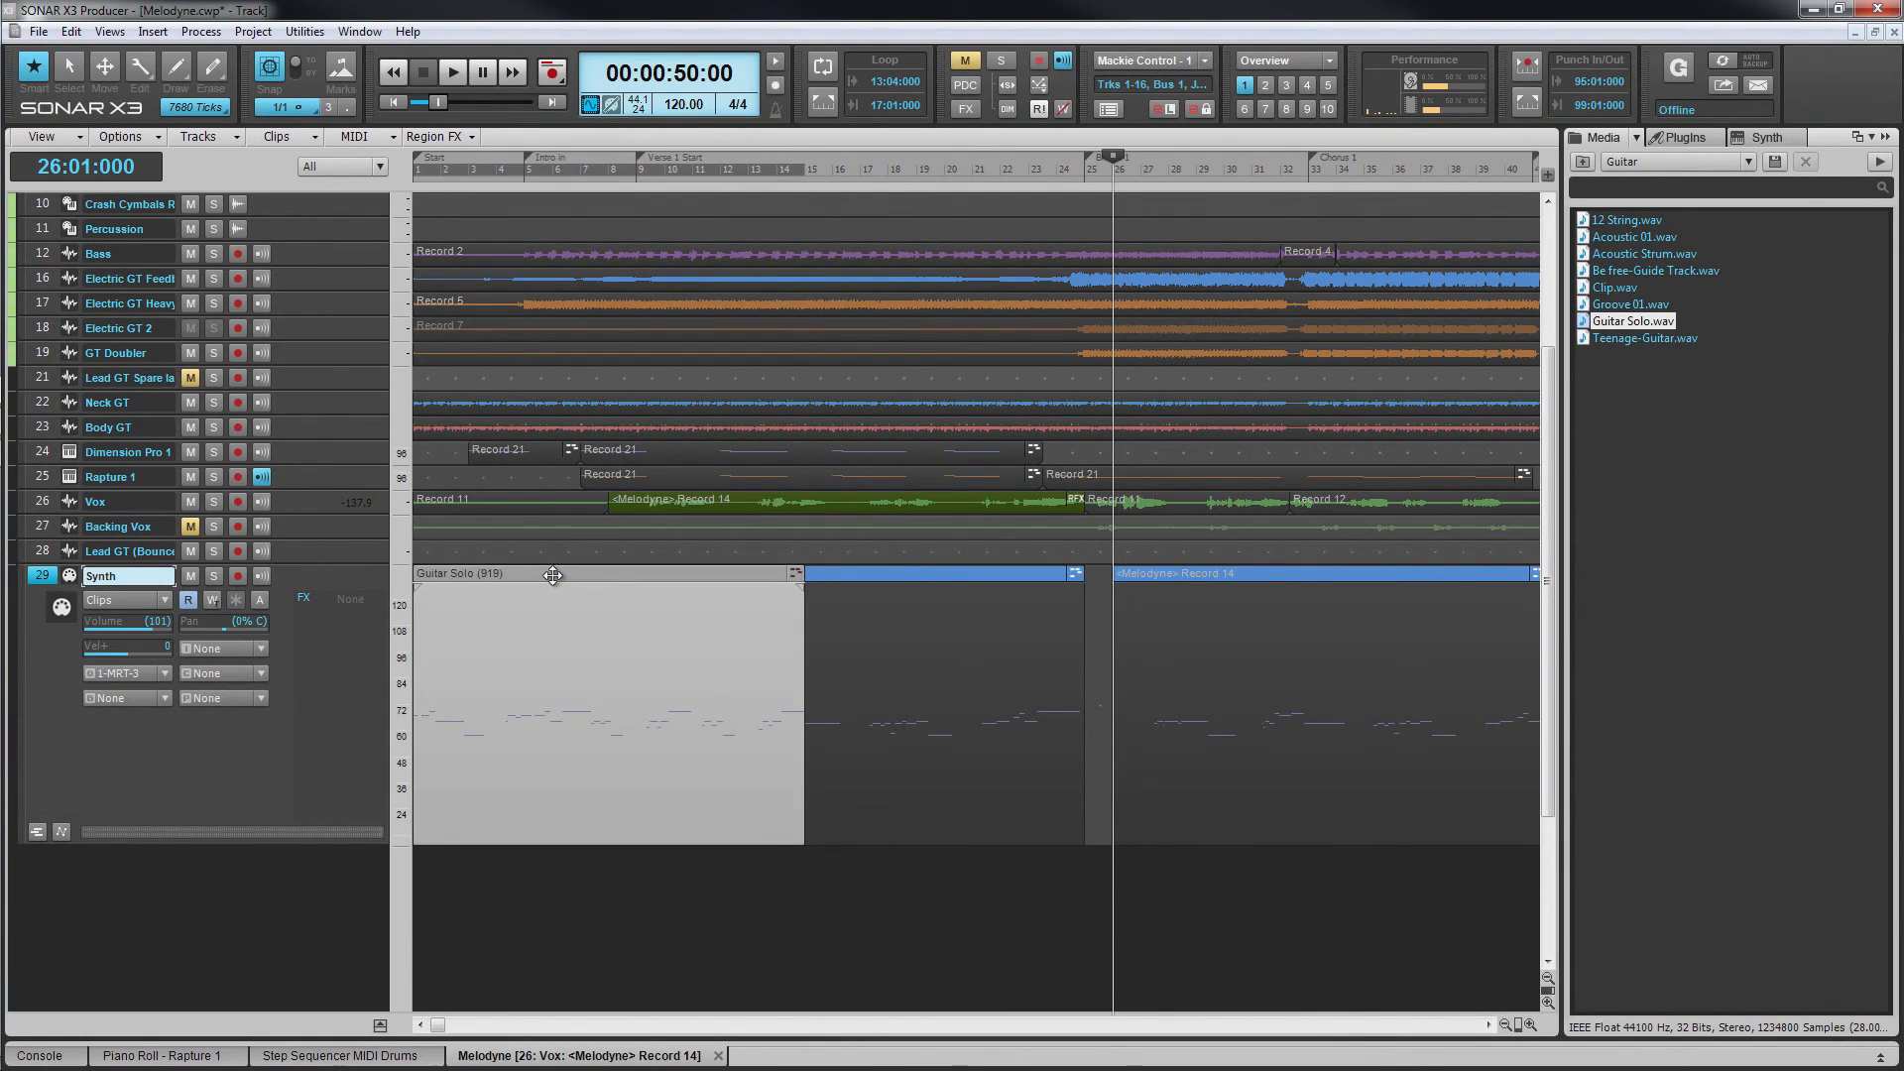